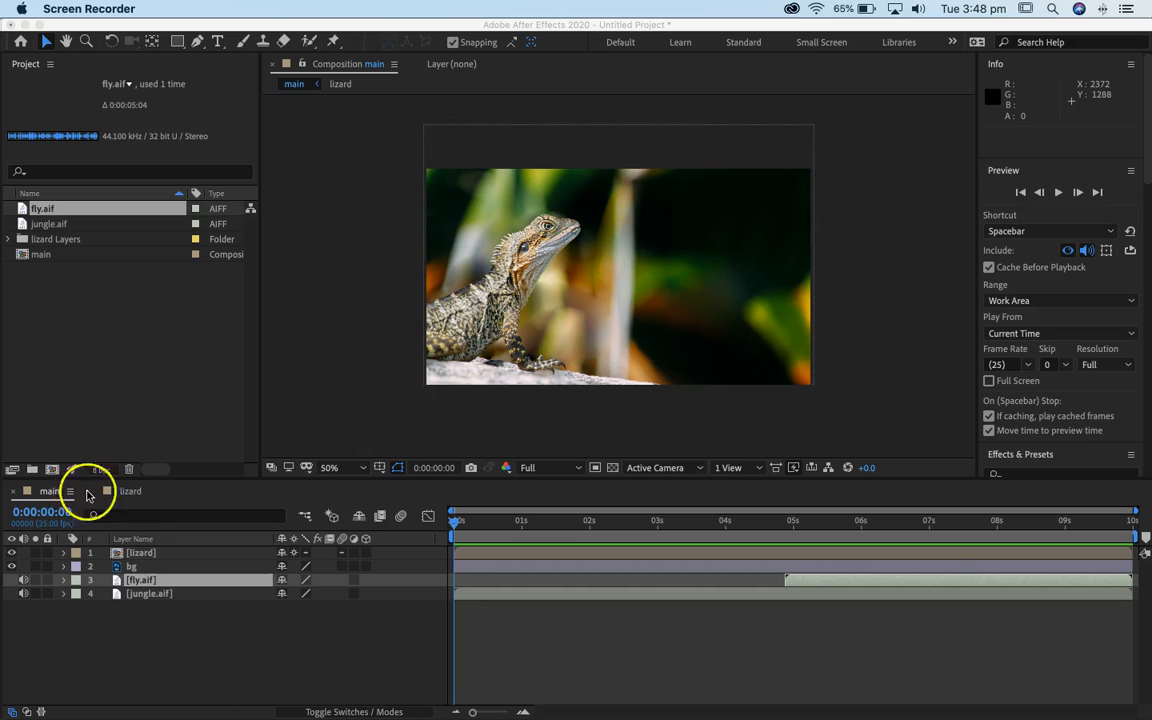
Place a Puppet Position pin on the lizard layer's front foot
left_click(135, 556)
left_click(140, 555)
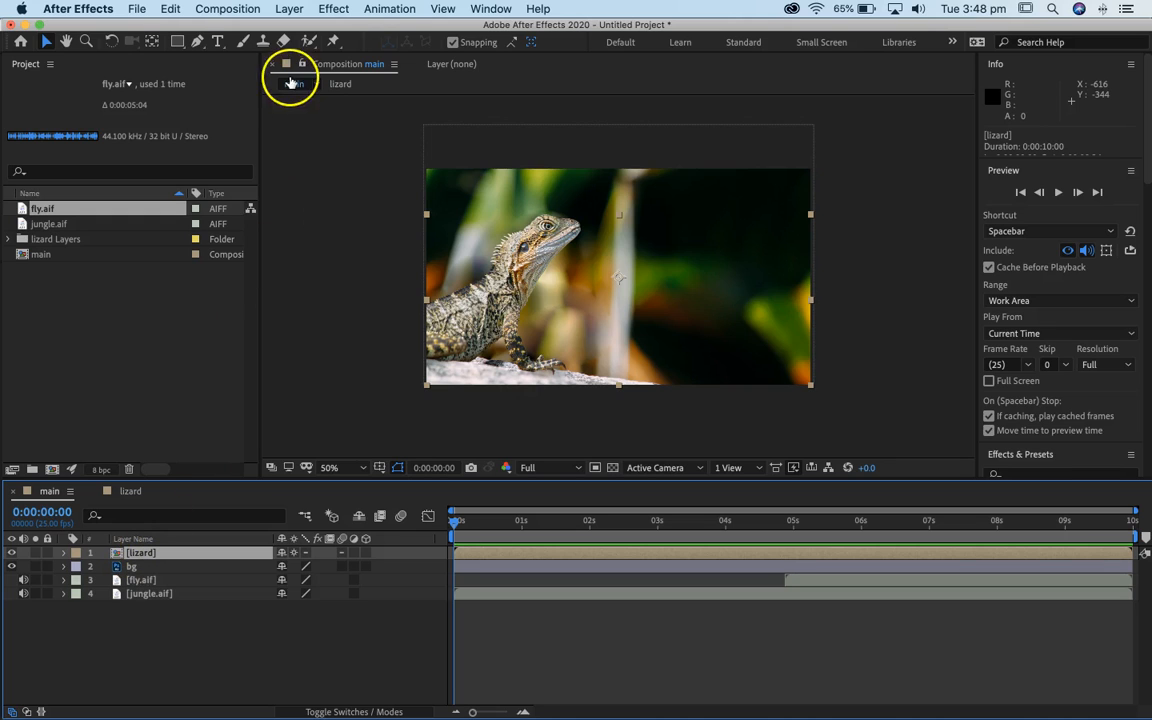
left_click(334, 42)
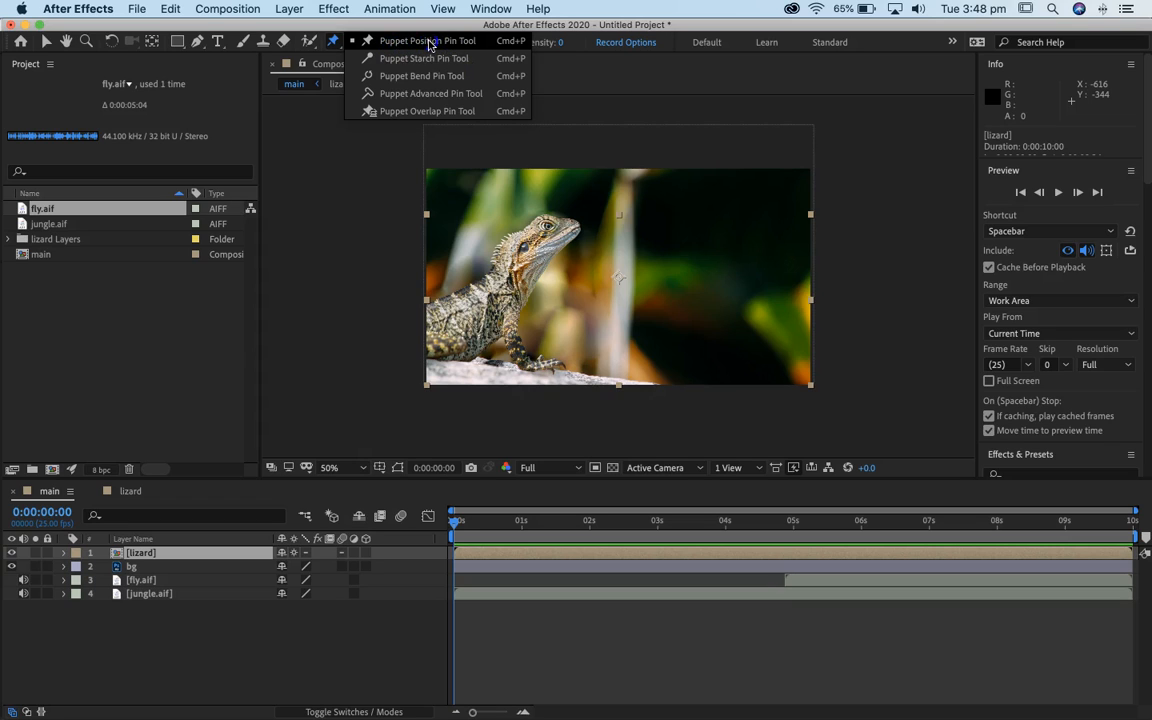
left_click(428, 42)
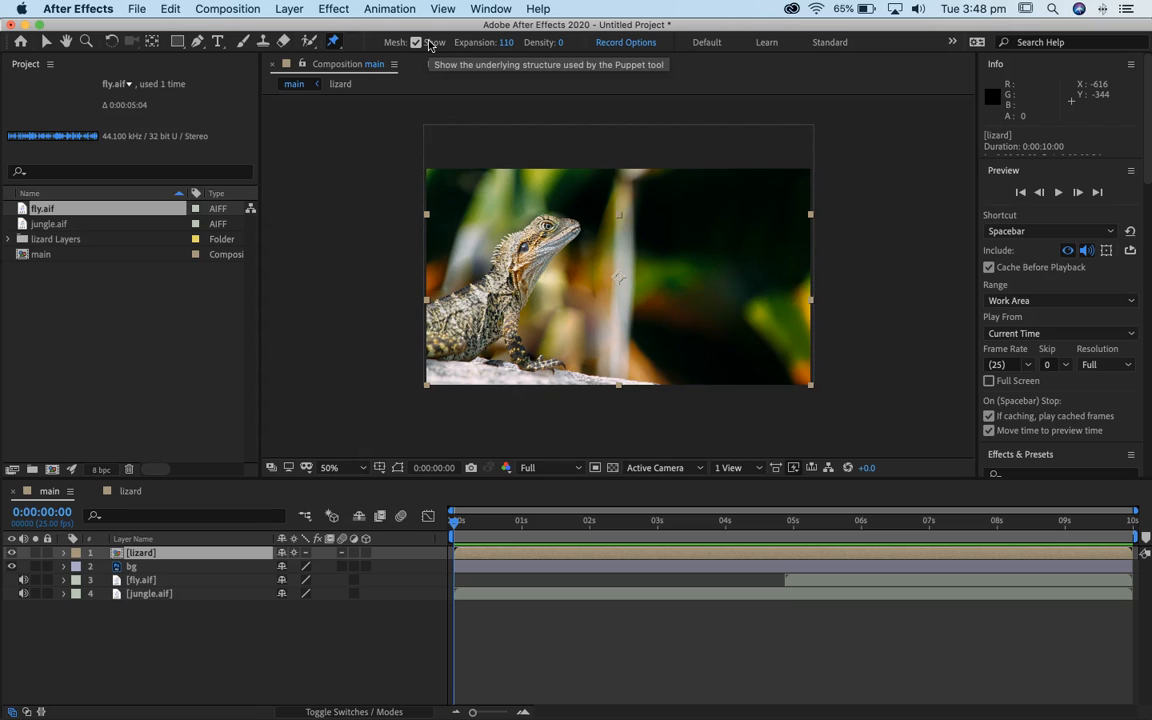
left_click(500, 234)
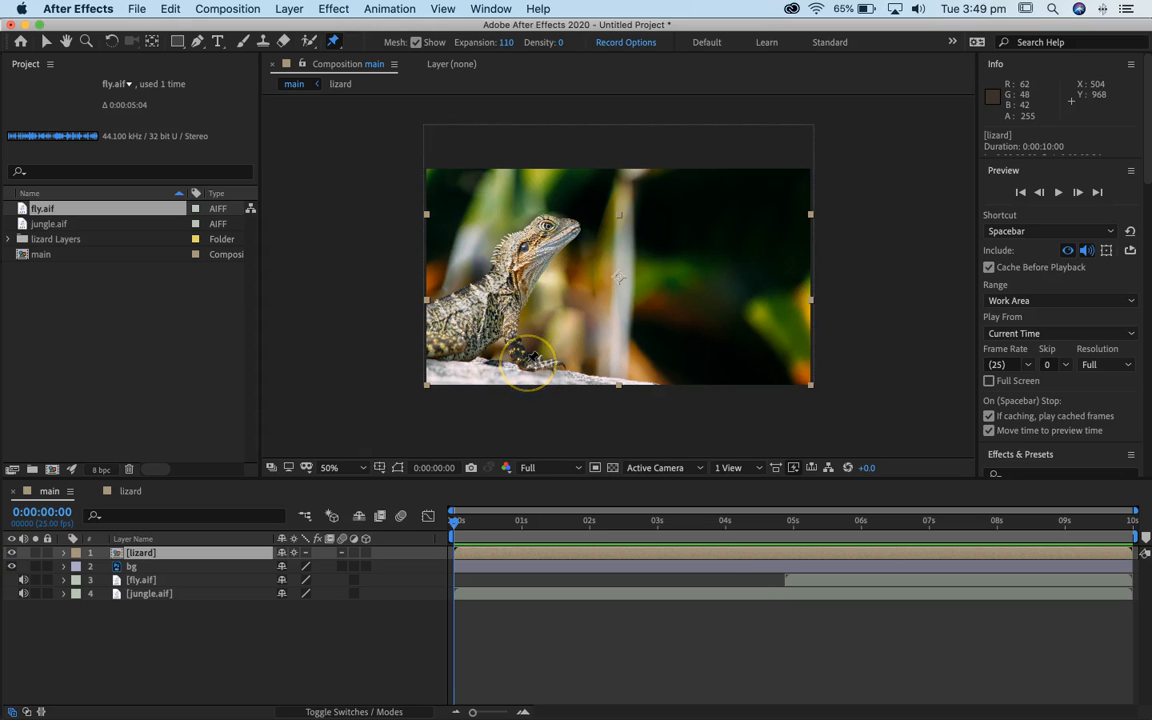
left_click(527, 362)
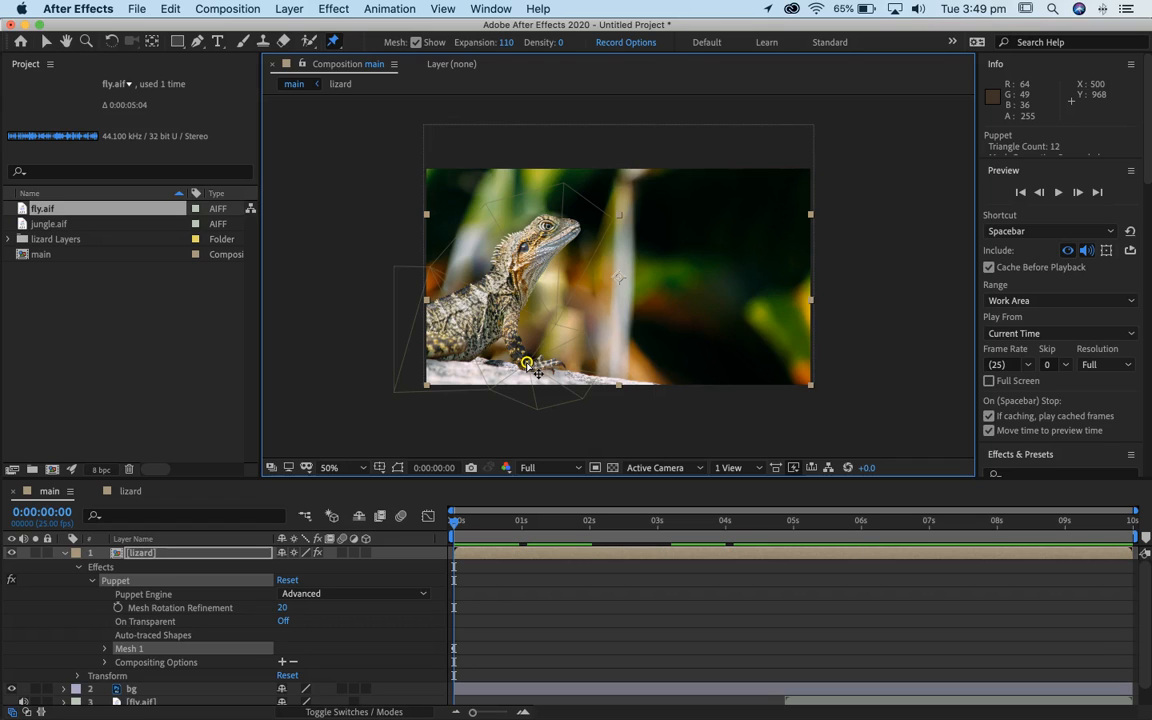
Add three more Puppet Position pins on the lizard's rear leg, the base of its neck and its snout
key("period")
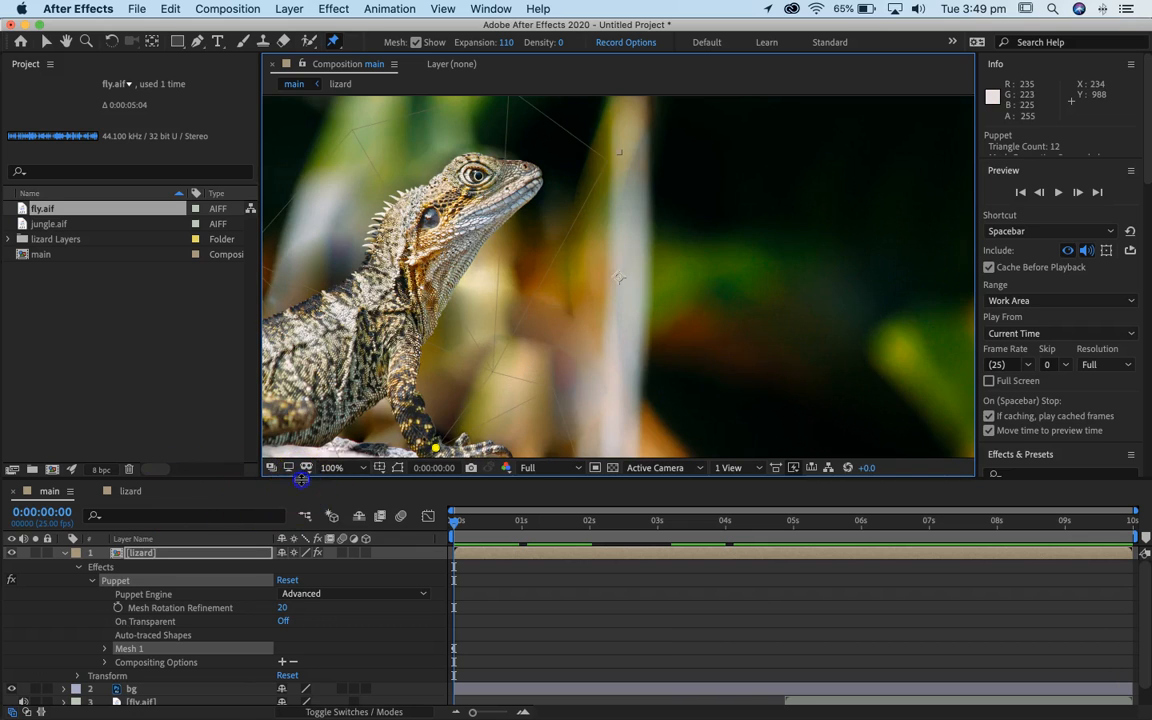
left_click_drag(301, 479, 291, 544)
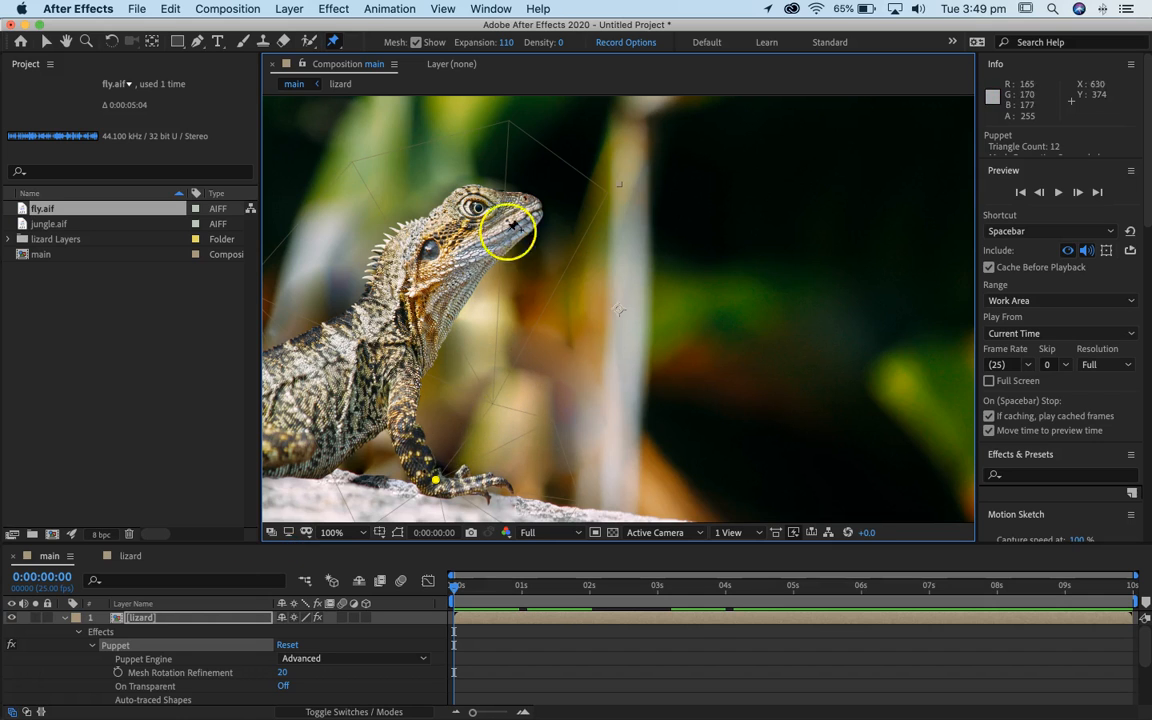
key("h")
left_click_drag(410, 350, 563, 347)
left_click(418, 455)
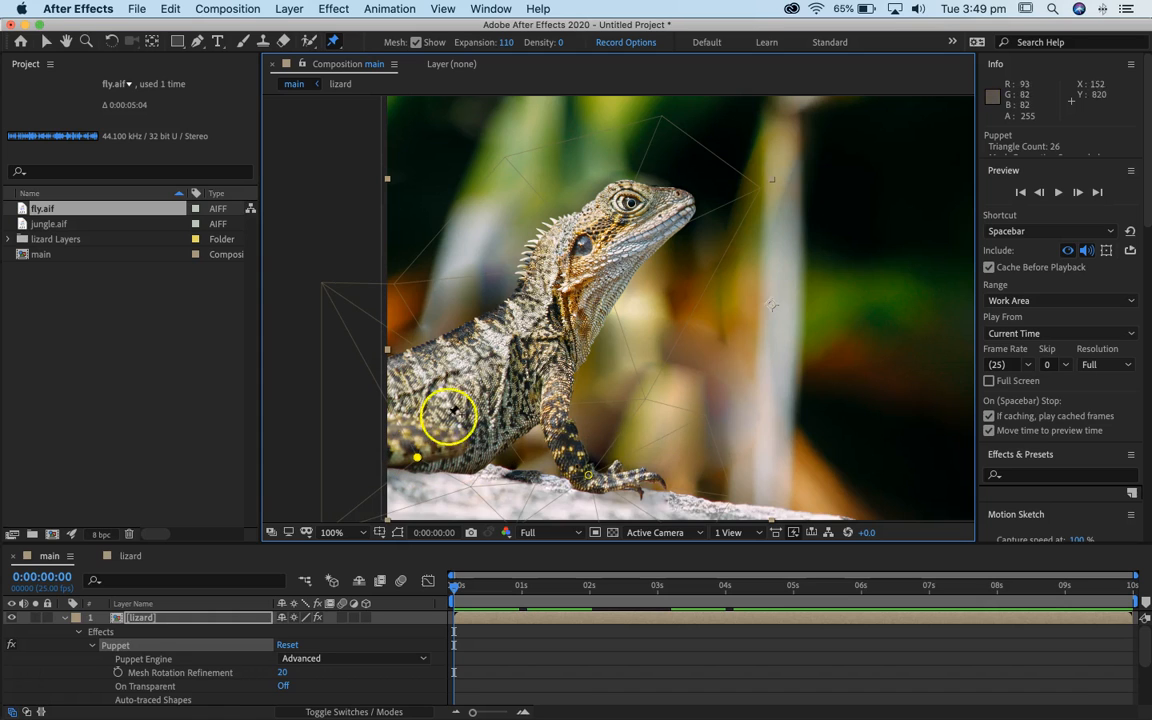
left_click(548, 314)
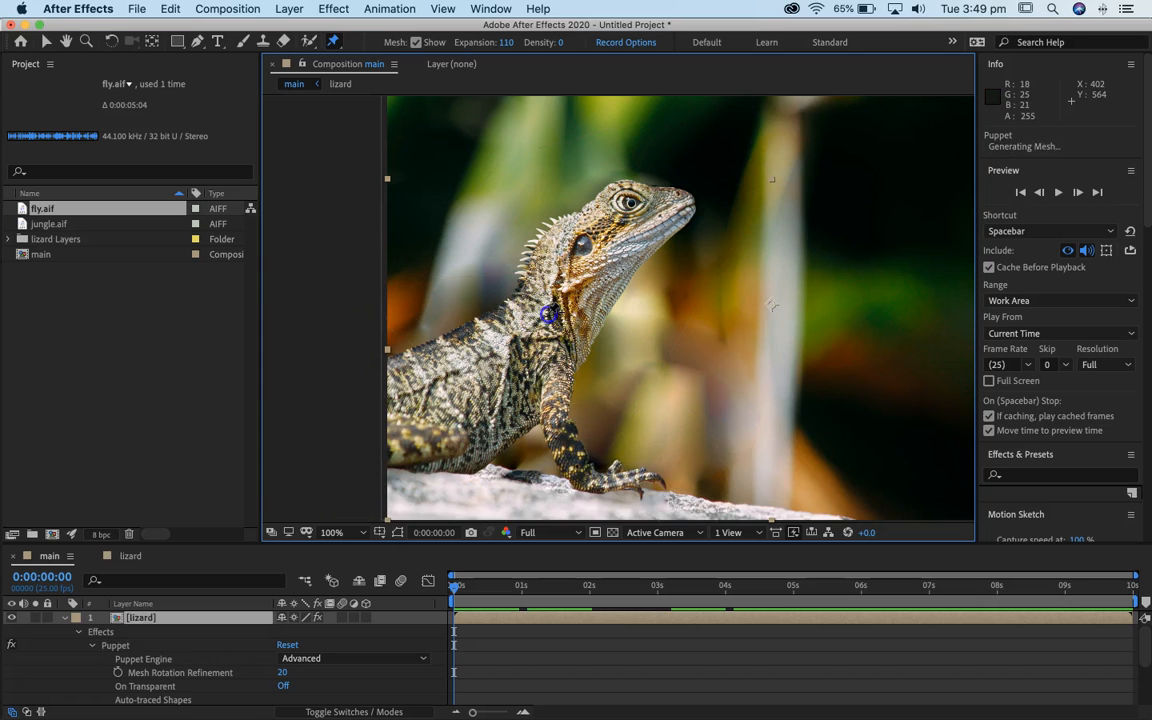
left_click(670, 209)
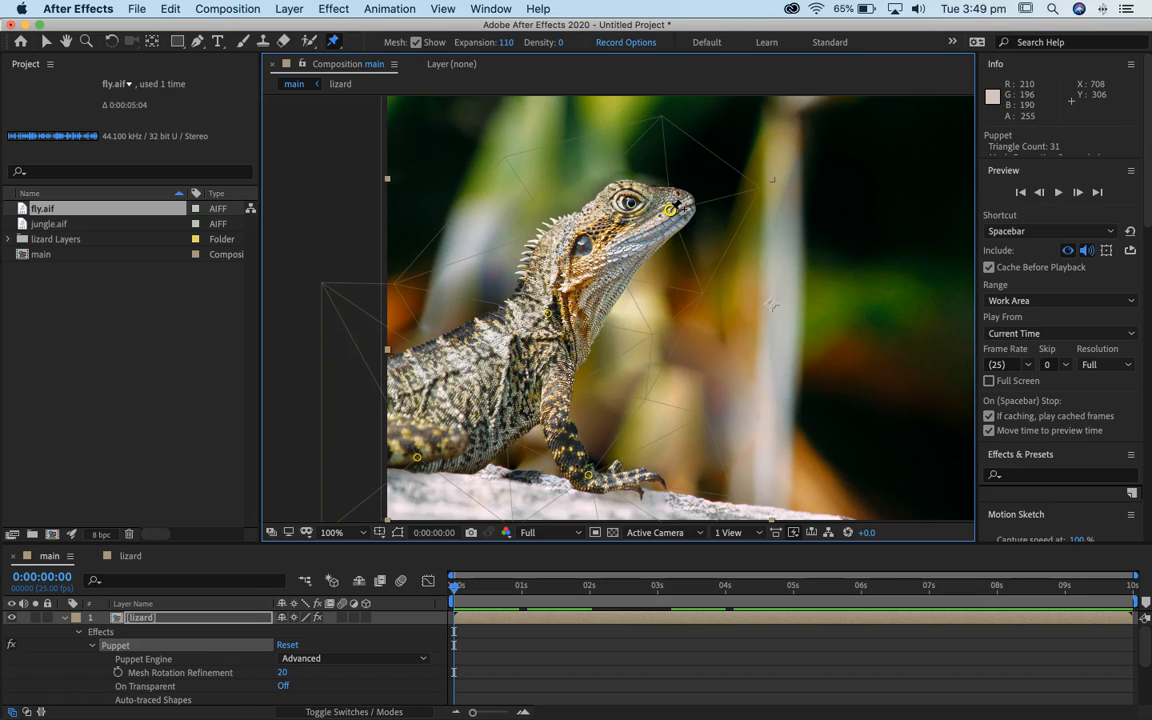
Keep the puppet mesh displayed and set its Expansion to 21 so it fits closer around the lizard
left_click(416, 43)
left_click(416, 43)
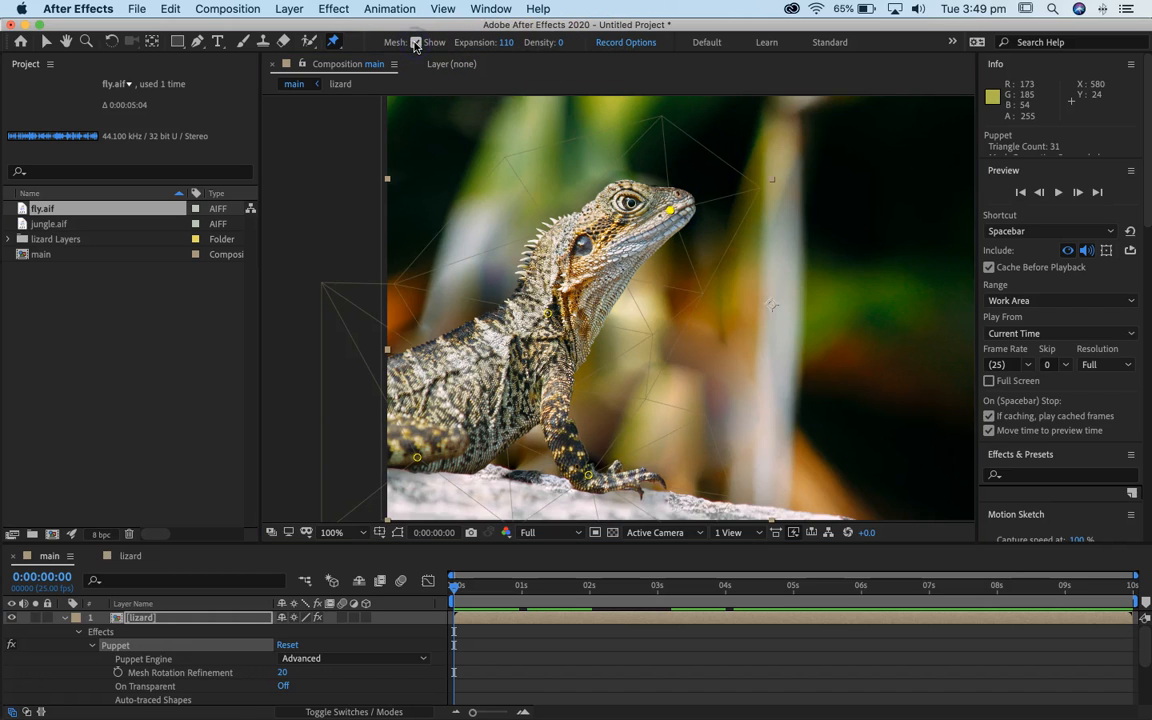
left_click(416, 43)
left_click(416, 43)
left_click(507, 43)
left_click_drag(473, 46, 475, 46)
left_click(500, 43)
left_click_drag(482, 43, 482, 43)
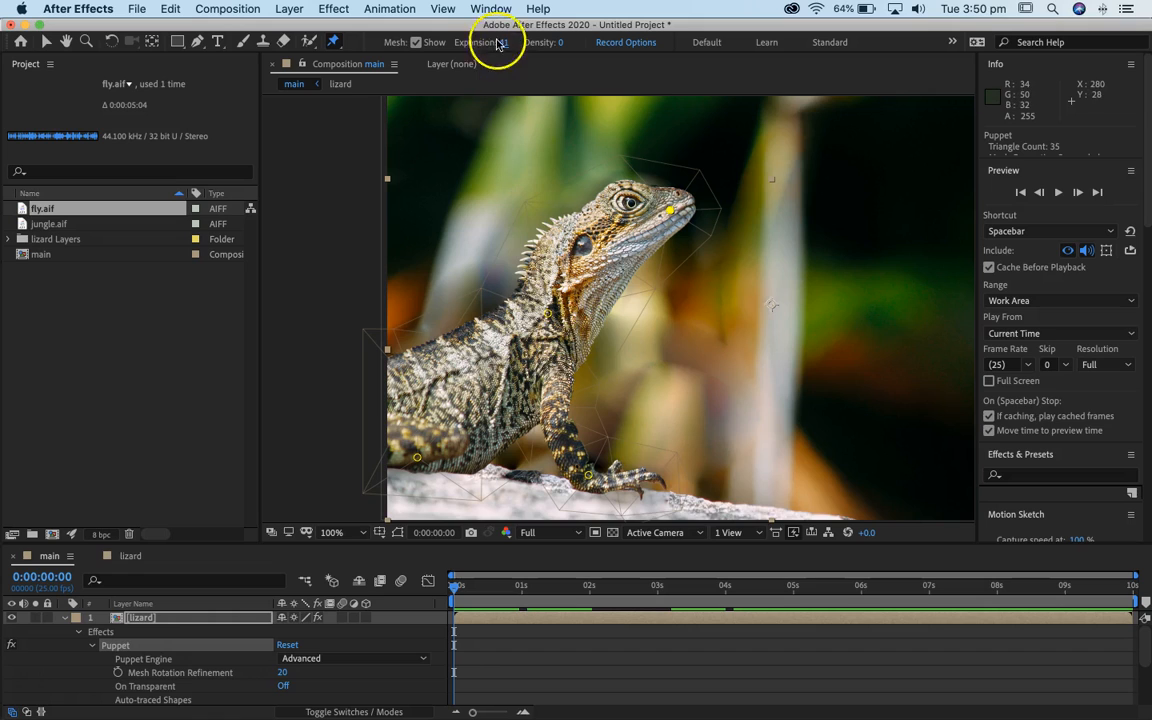
left_click_drag(504, 43, 482, 42)
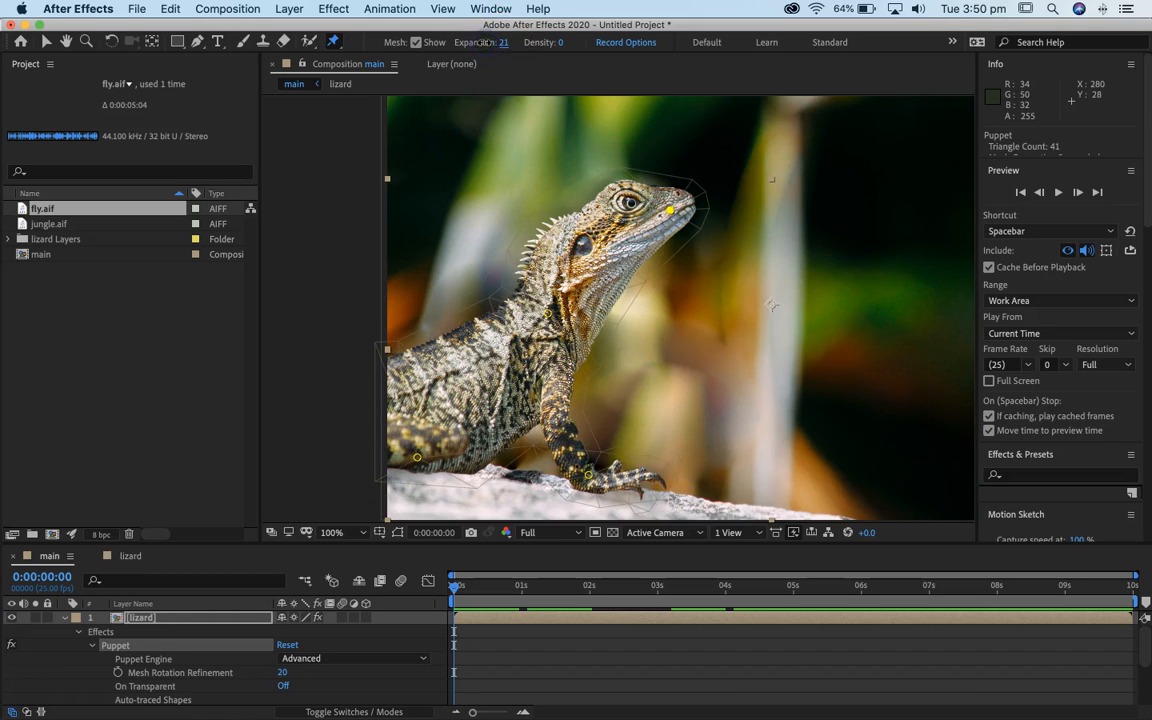
Set the puppet mesh Density to 3
left_click(564, 47)
left_click_drag(647, 39, 650, 40)
left_click(571, 42)
left_click_drag(580, 42, 681, 108)
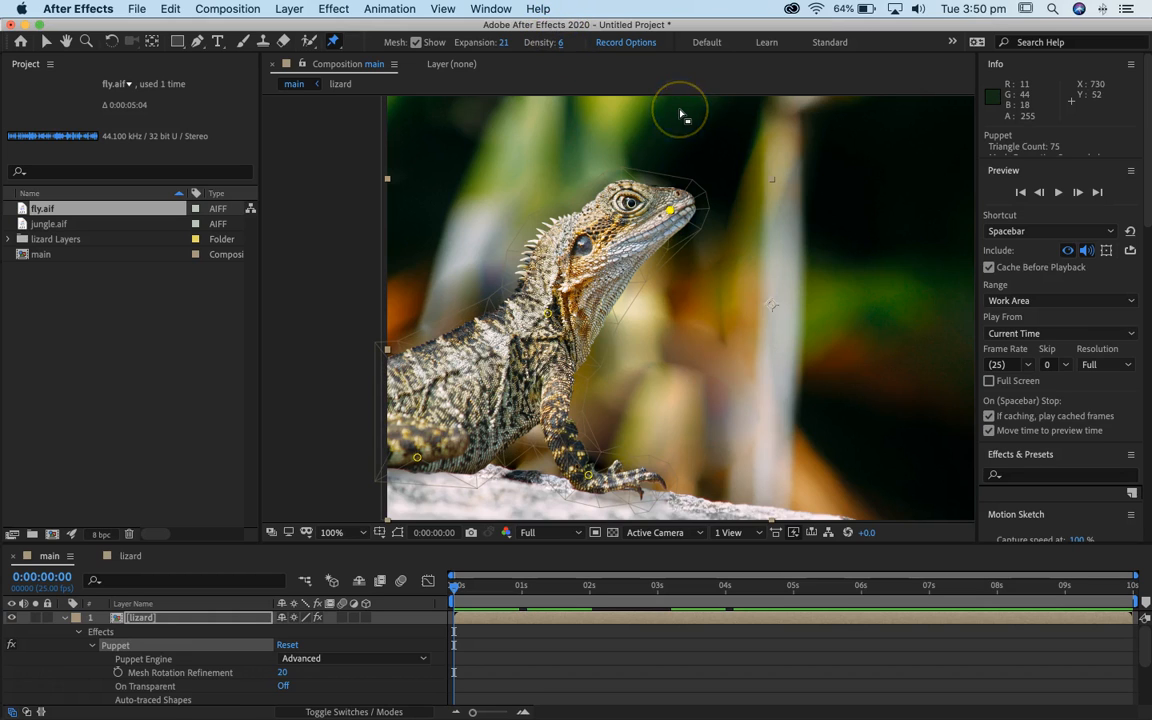
left_click(563, 44)
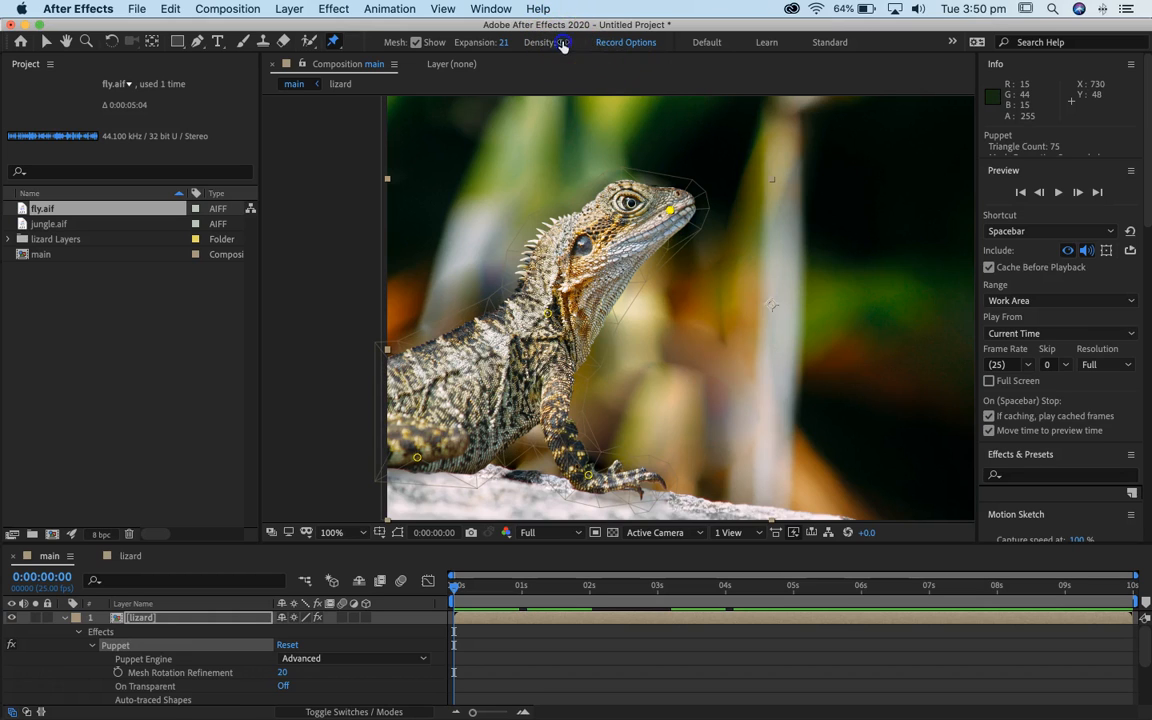
left_click_drag(565, 44, 784, 296)
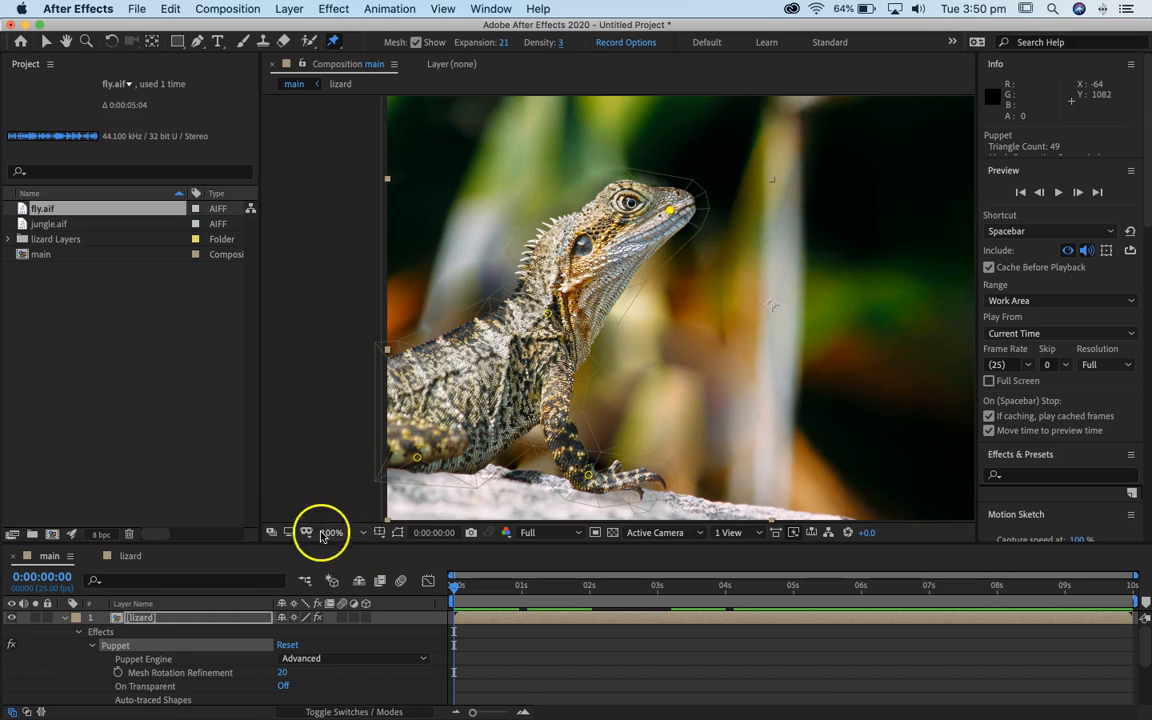
Expand the lizard layer's Puppet effect down to the list of Deform pins in Mesh 1
left_click_drag(258, 548, 258, 382)
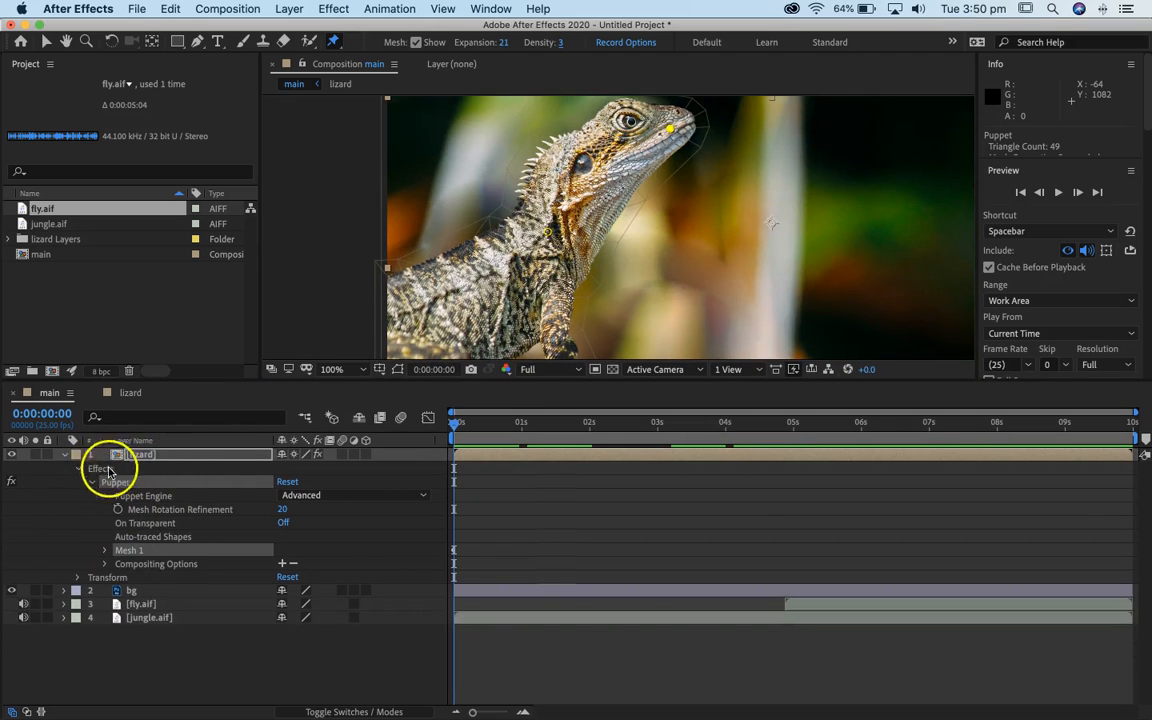
left_click(64, 455)
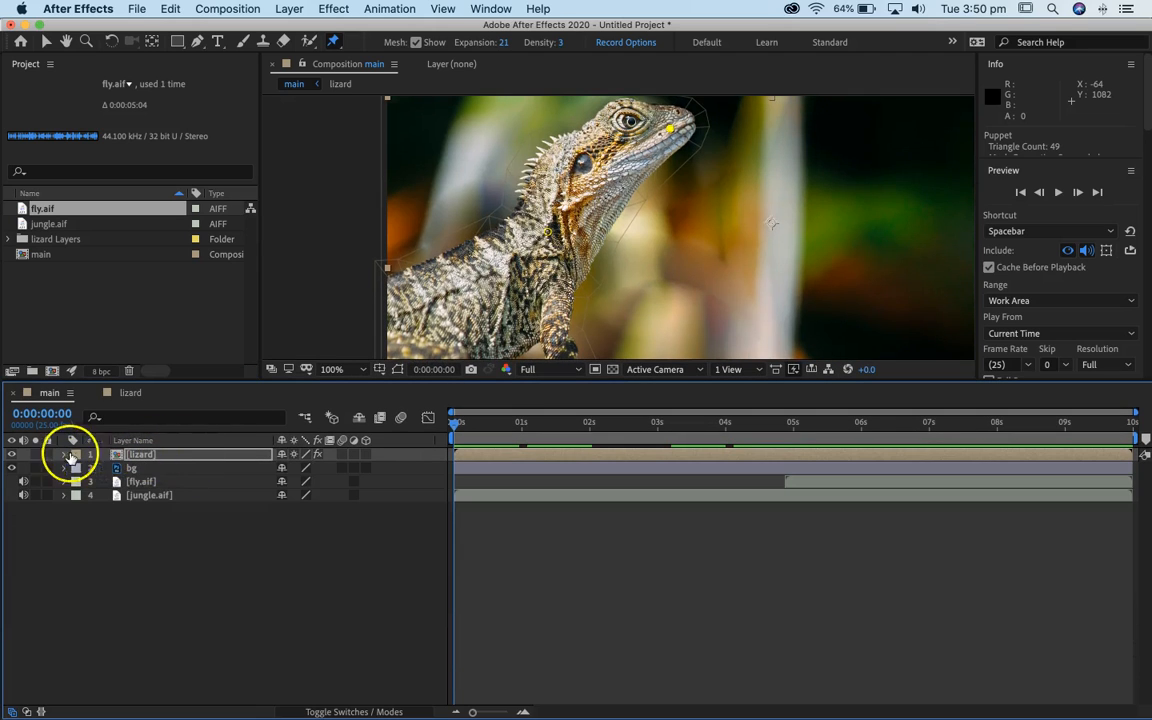
left_click(64, 455)
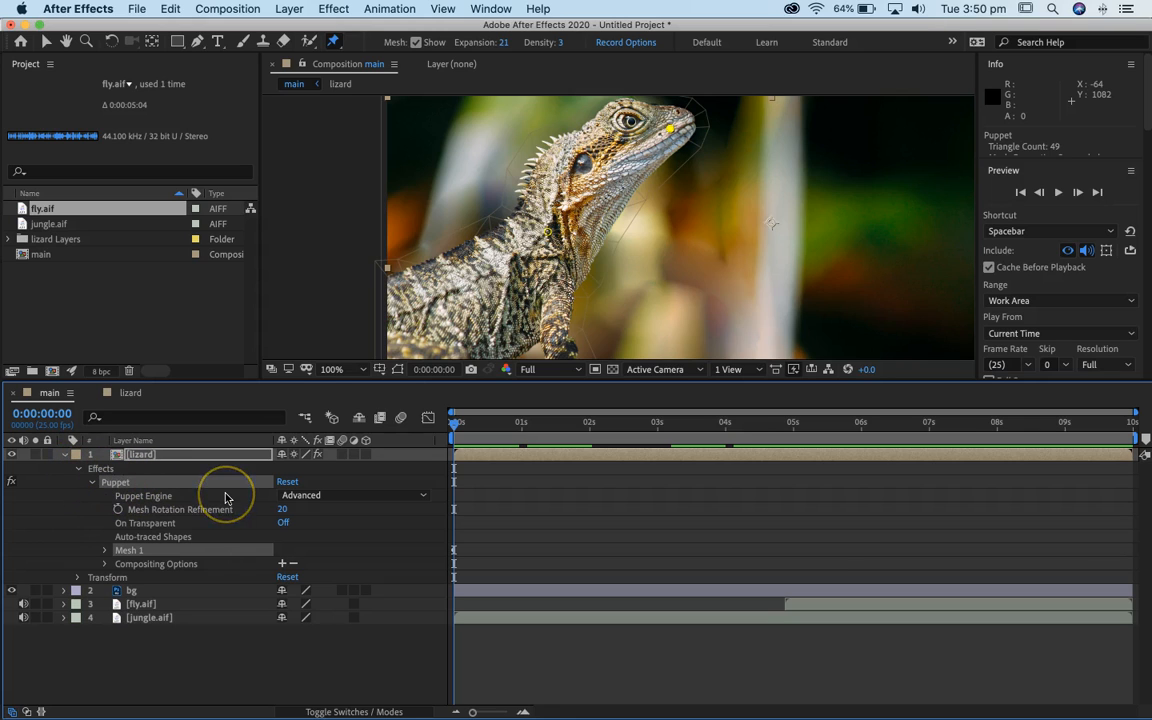
left_click(107, 551)
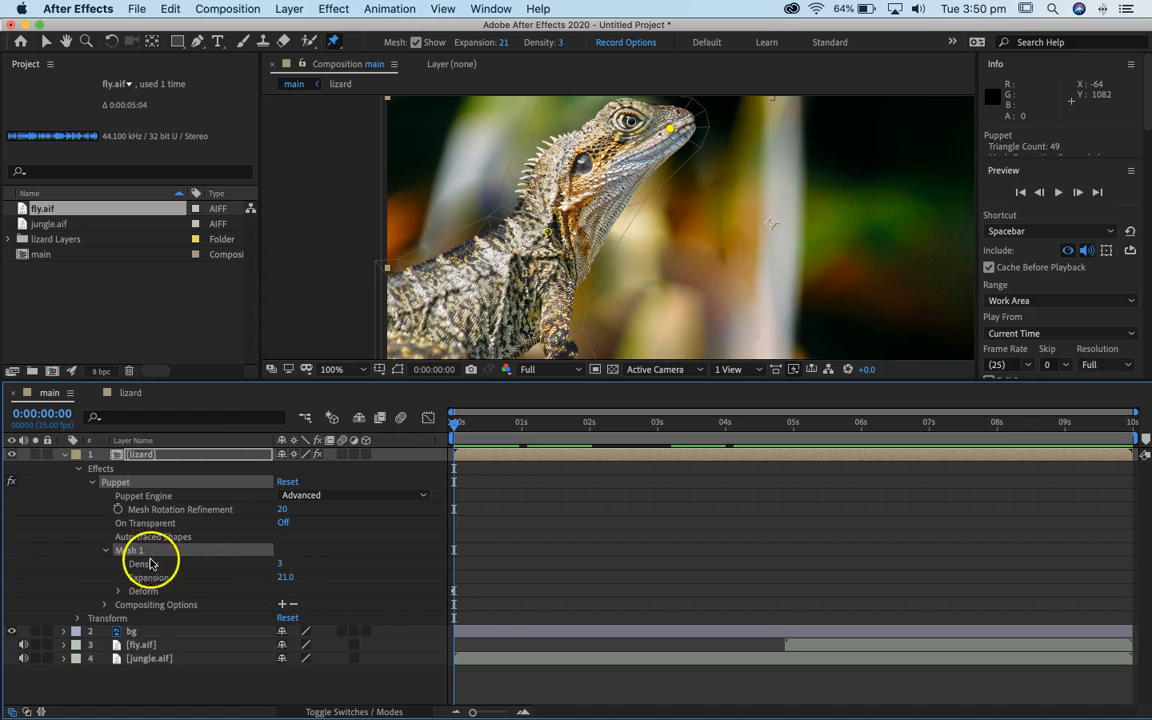
left_click(120, 592)
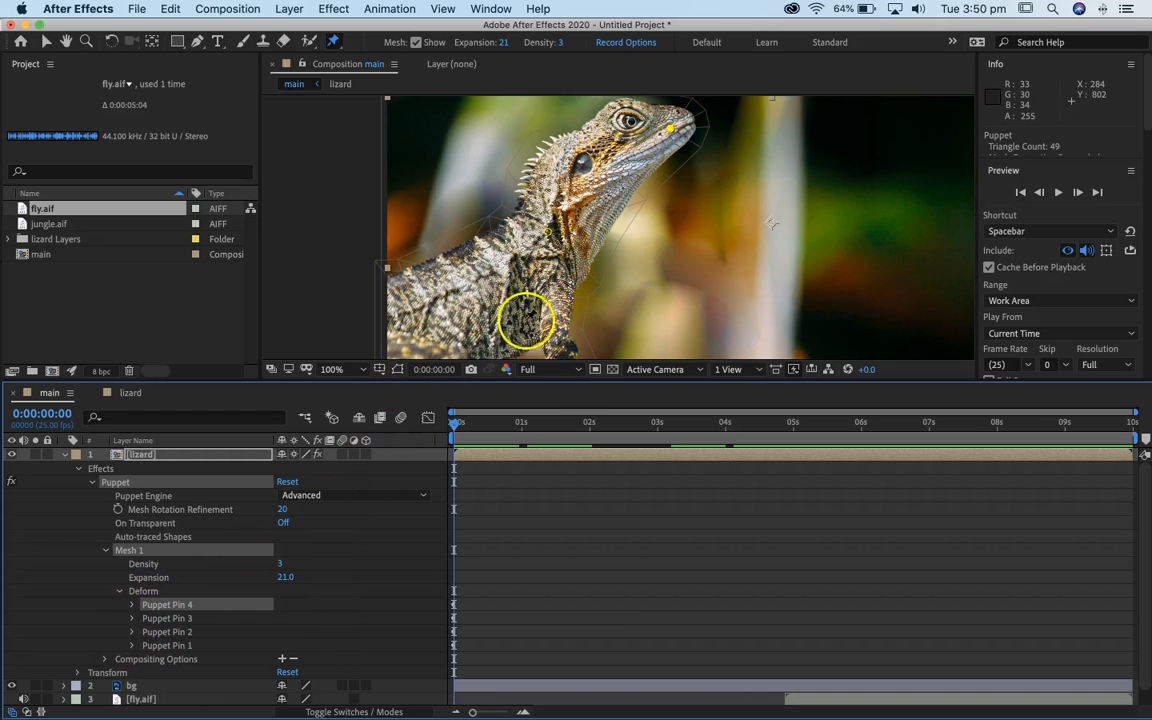
Select the listed puppet pins one after another to match each with its place on the lizard, ending on Puppet Pin 4
left_click_drag(558, 380, 556, 430)
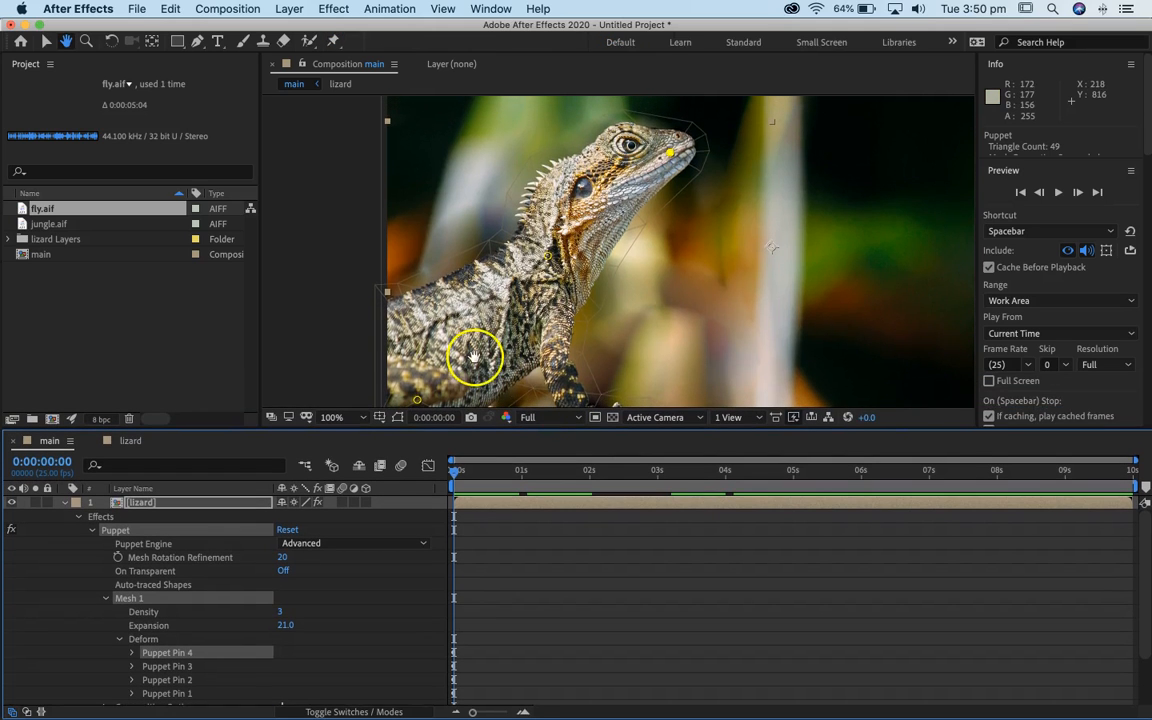
left_click_drag(476, 360, 527, 319)
left_click(160, 652)
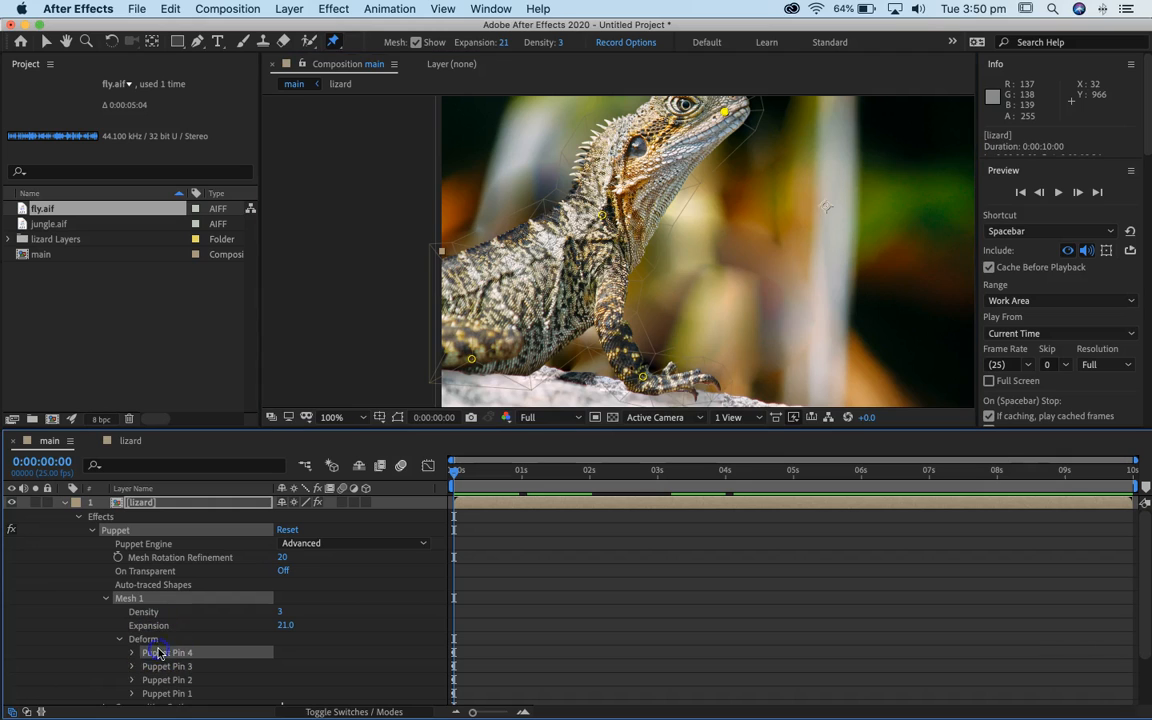
left_click(131, 652)
left_click(731, 181)
left_click(168, 693)
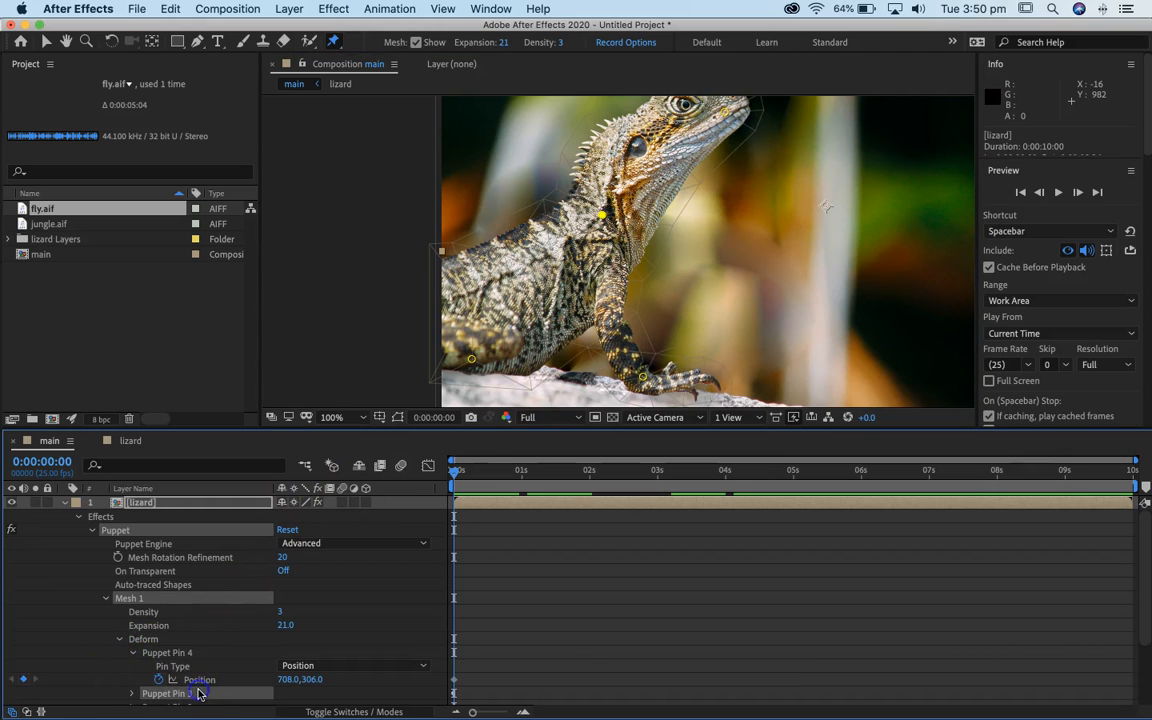
scroll(255, 612, "down", 5)
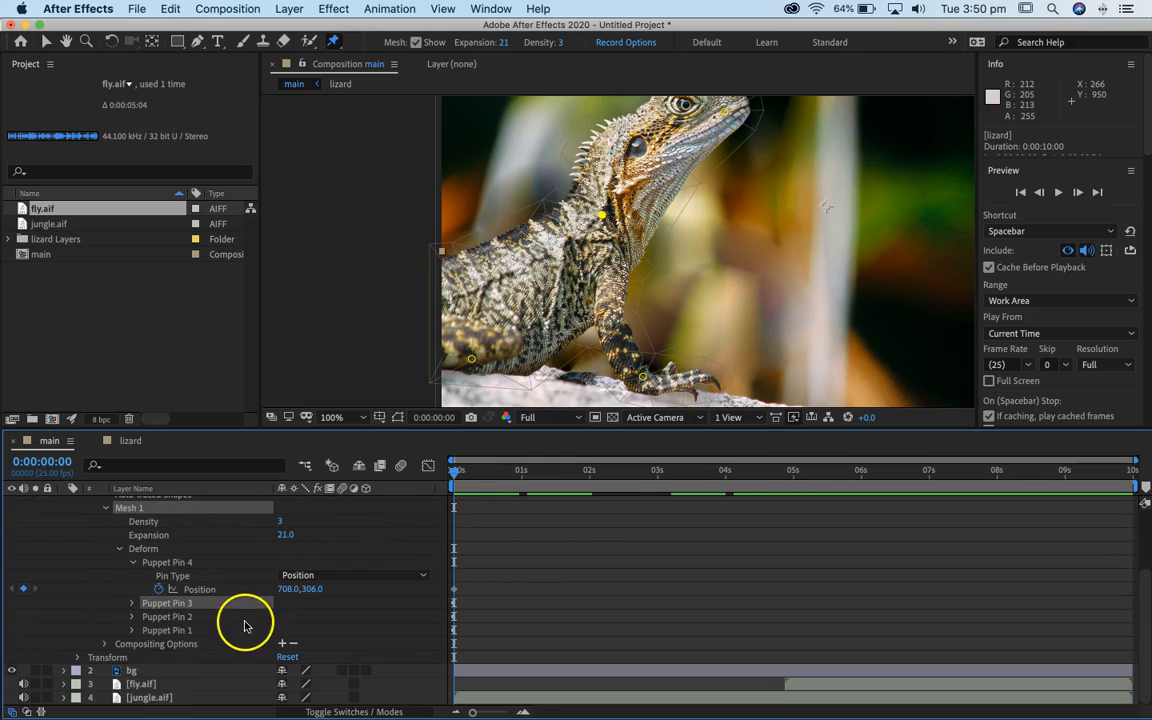
left_click(186, 619)
left_click(186, 631)
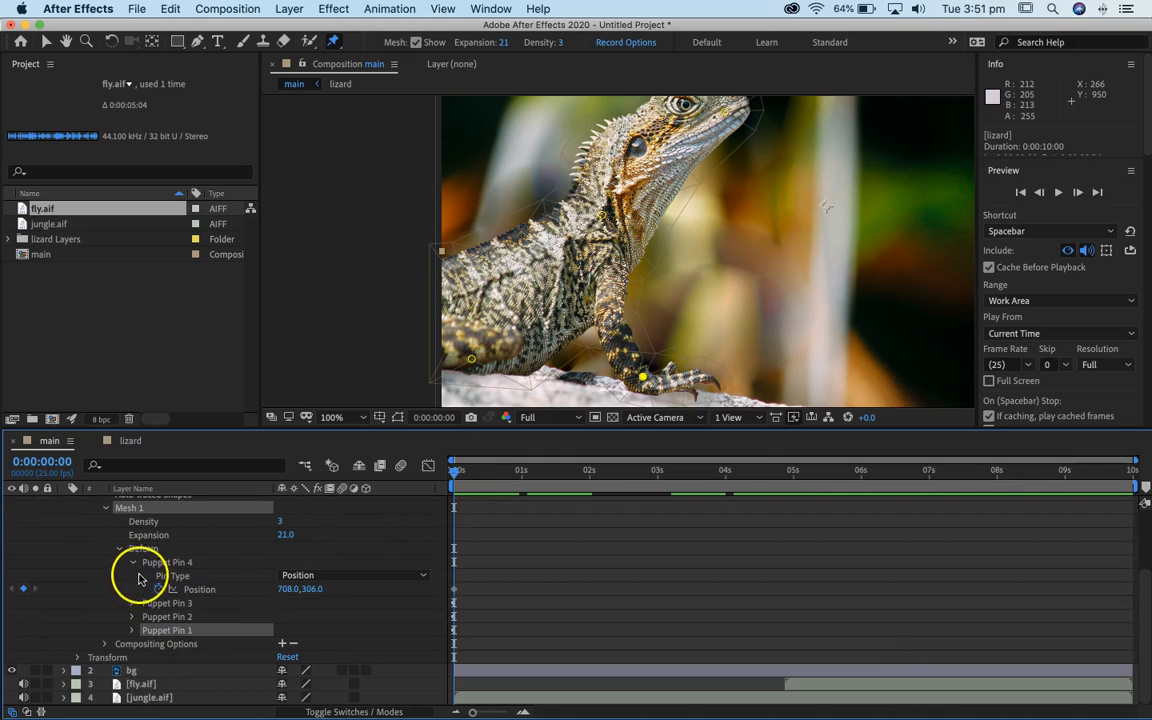
left_click(135, 565)
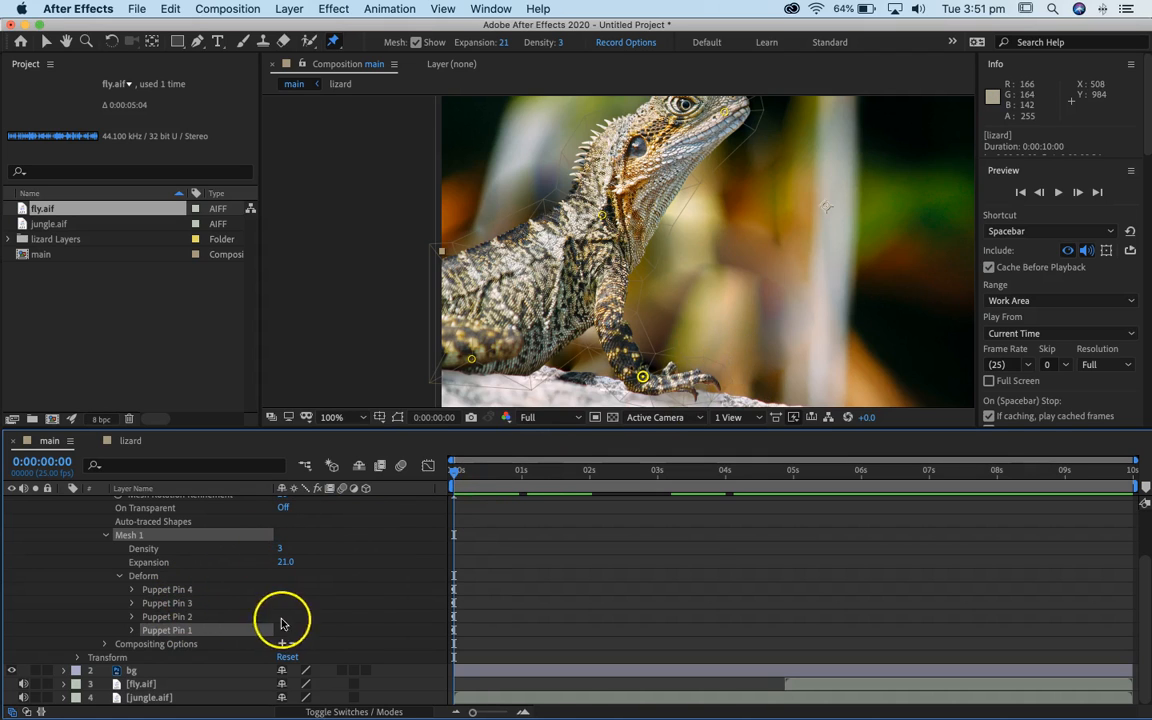
left_click(178, 590)
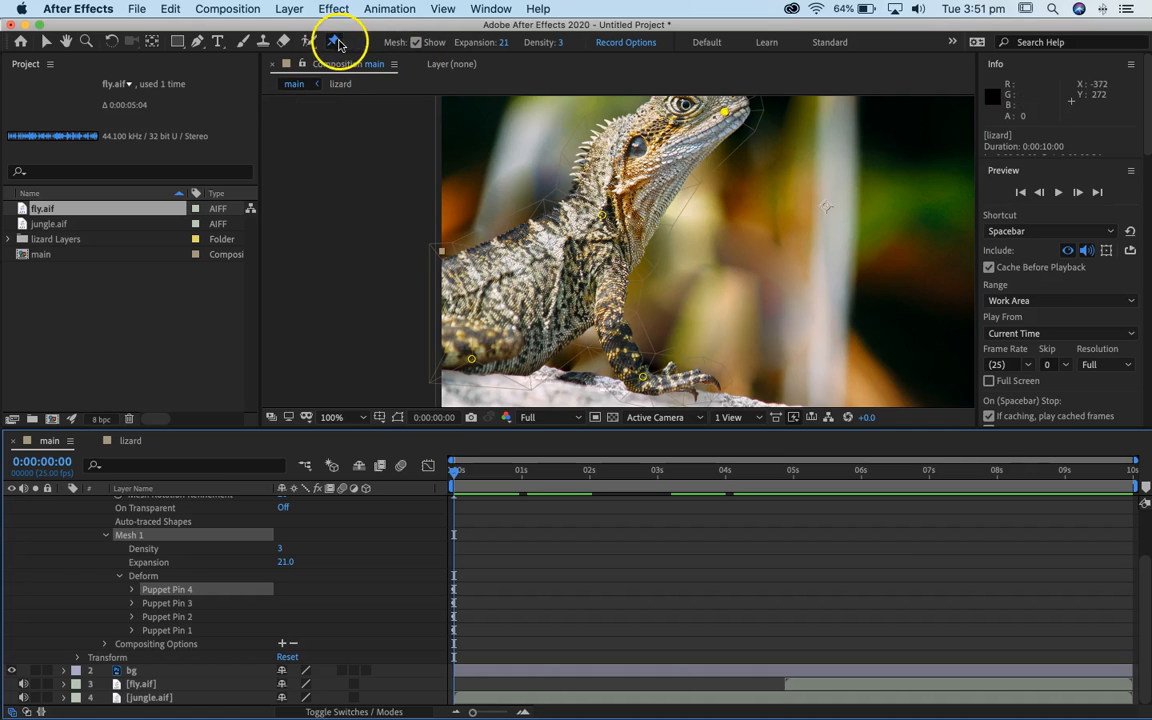
Try moving the snout pin to bend the lizard's head, and undo the moves
key("space")
left_click_drag(665, 269, 630, 330)
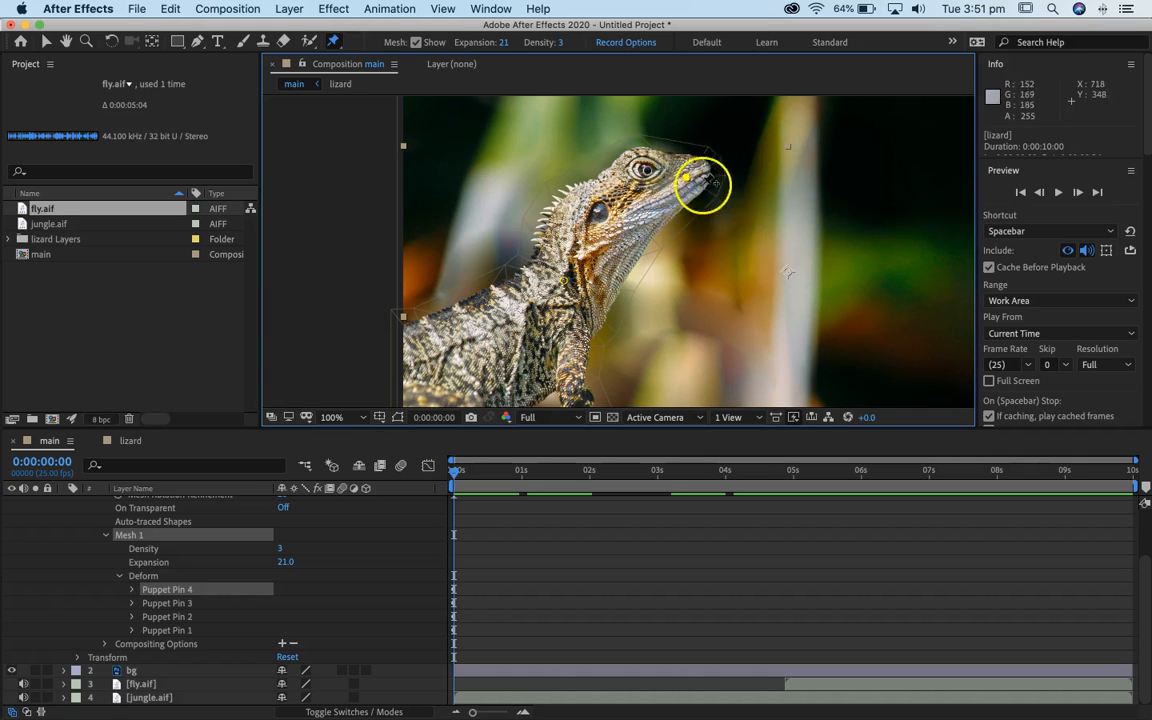
mouse_move(687, 178)
left_mouse_down()
mouse_move(717, 213)
mouse_move(690, 185)
mouse_move(712, 188)
mouse_move(718, 222)
mouse_move(686, 178)
left_mouse_up()
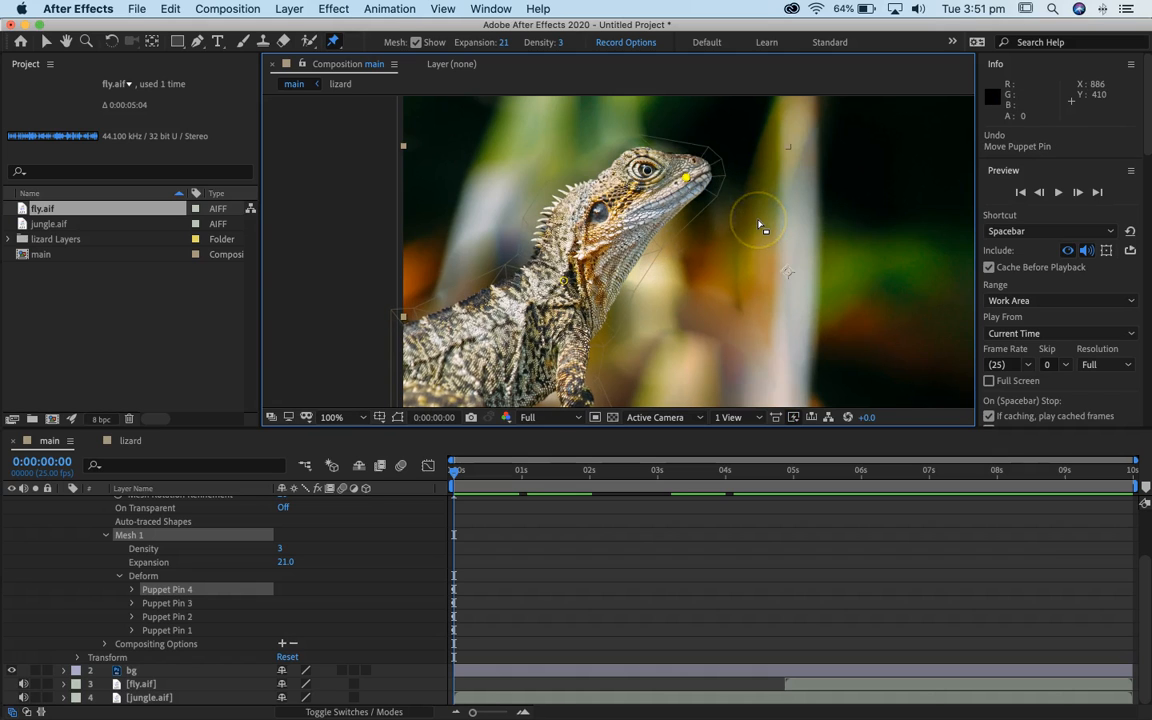
left_click(685, 181)
left_click_drag(706, 200, 698, 189)
left_click(860, 253)
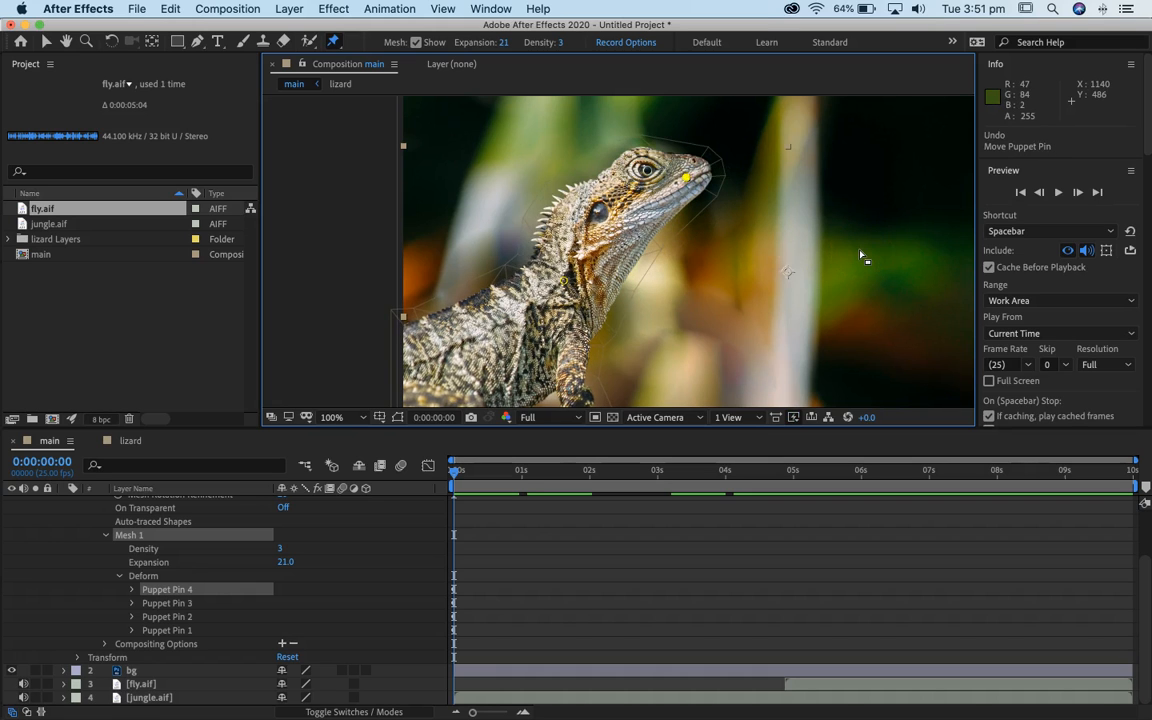
Keyframe Puppet Pin 4's Position at 0:00:02:00, and move the snout pin to 732, 348 at 0:00:02:06
left_click_drag(747, 428, 747, 392)
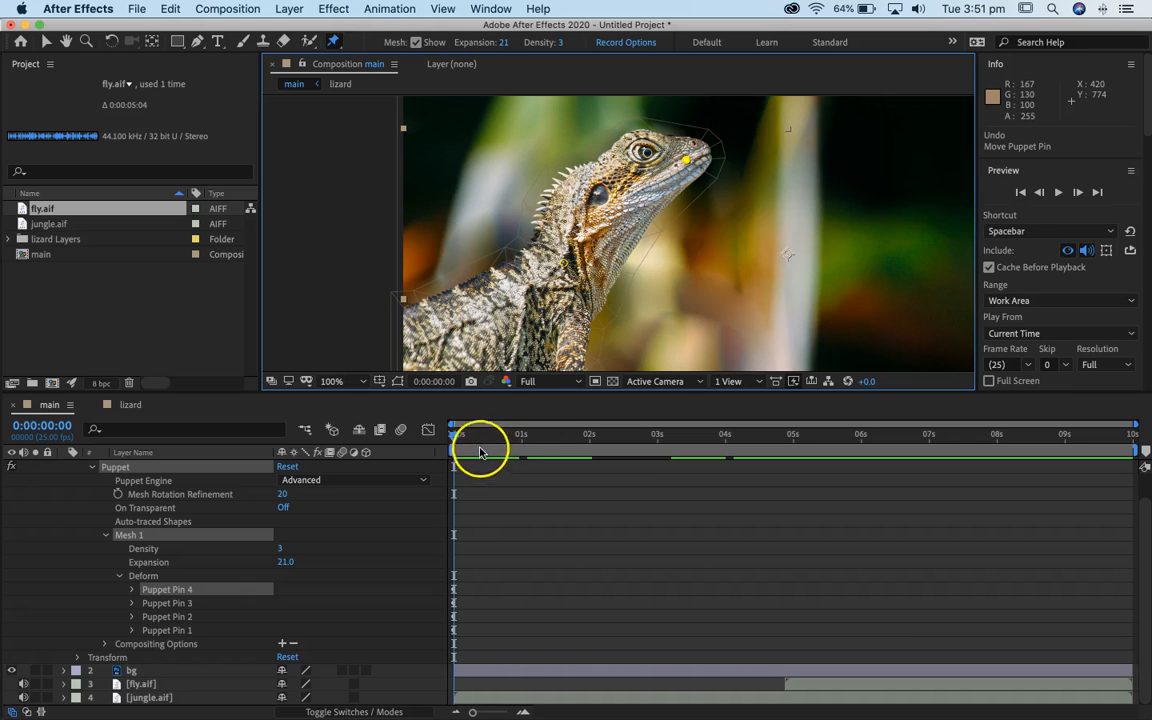
left_click_drag(506, 438, 590, 446)
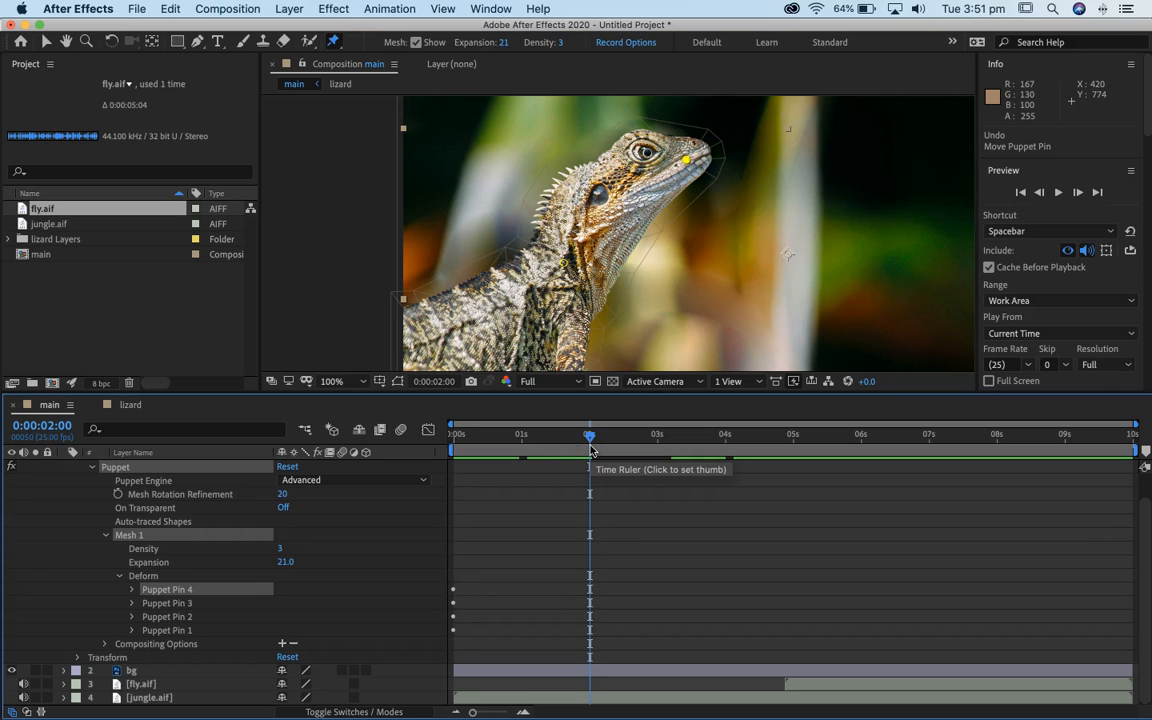
left_click(132, 590)
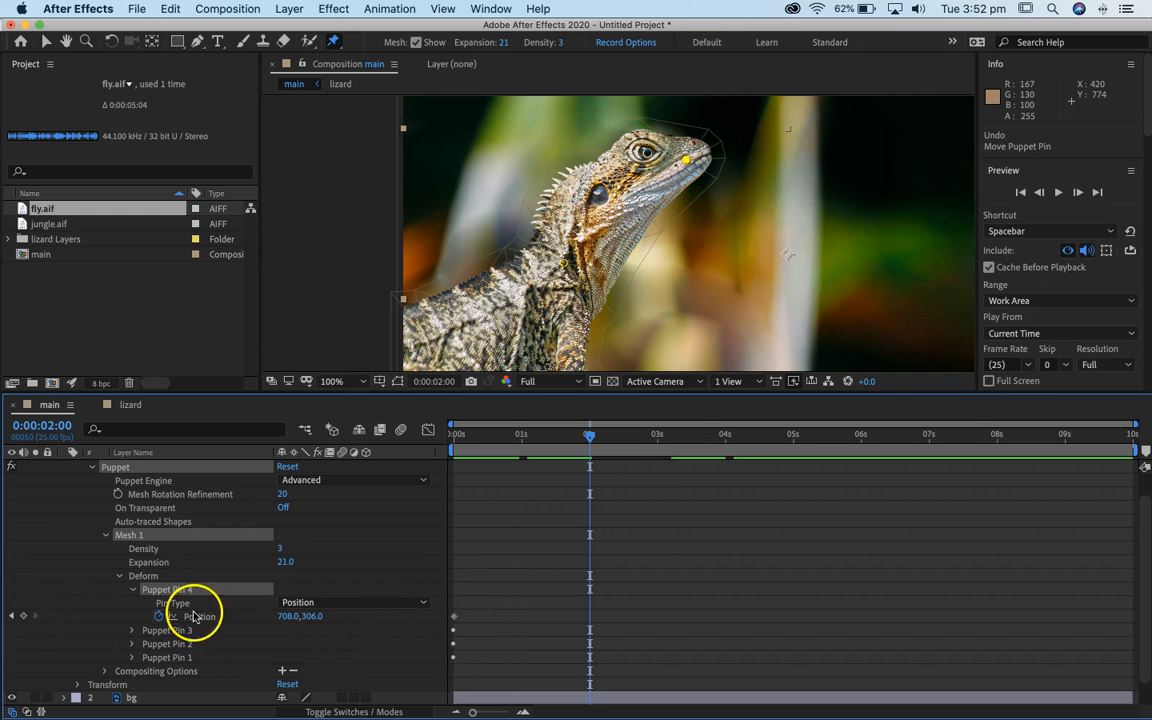
left_click(22, 616)
left_click(600, 440)
mouse_move(687, 160)
left_mouse_down()
mouse_move(689, 175)
mouse_move(684, 149)
mouse_move(696, 177)
left_mouse_up()
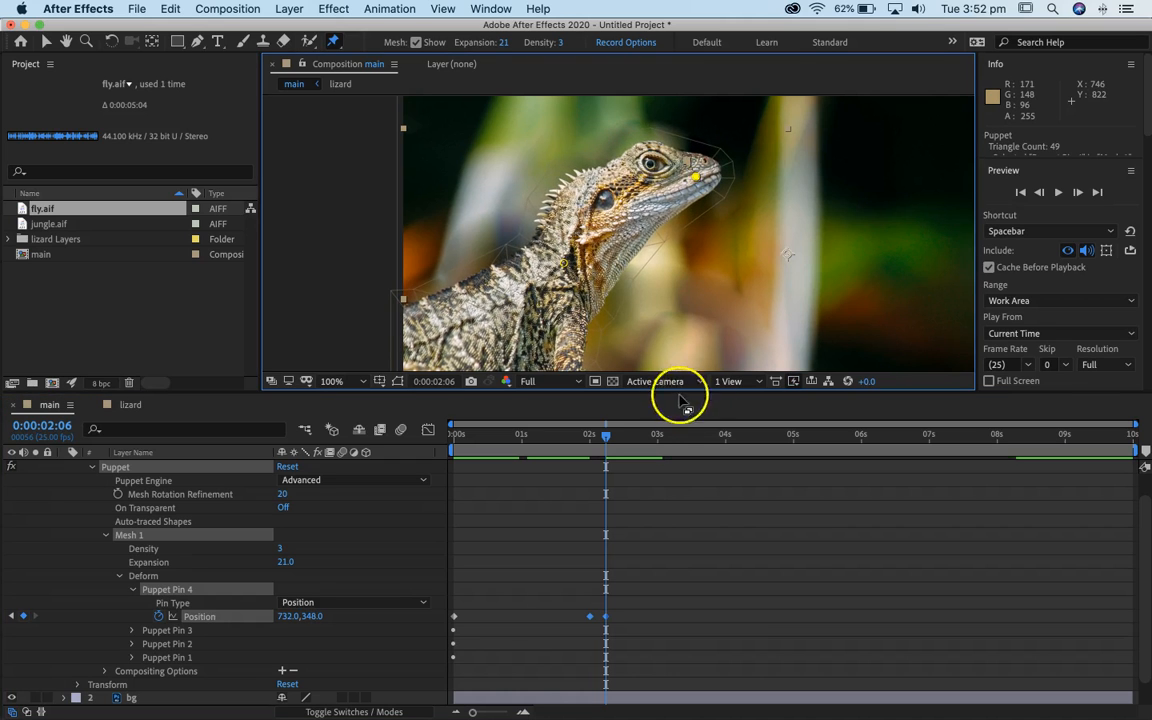
Preview the lizard's head movement from the start of the main composition
left_click_drag(604, 440, 406, 452)
key("space")
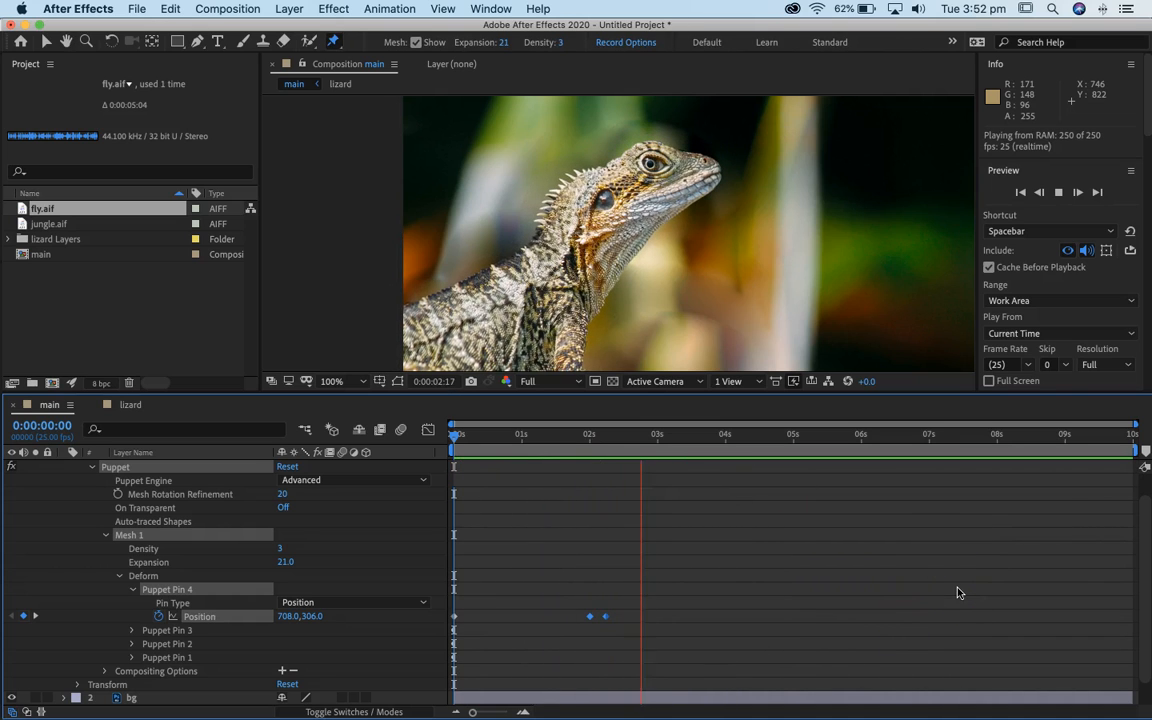
Keyframe Puppet Pin 4 at 0:00:04:00; at 0:00:04:07 move the neck pin to 394, 560 and the snout pin to 714, 330
left_click_drag(650, 447, 727, 449)
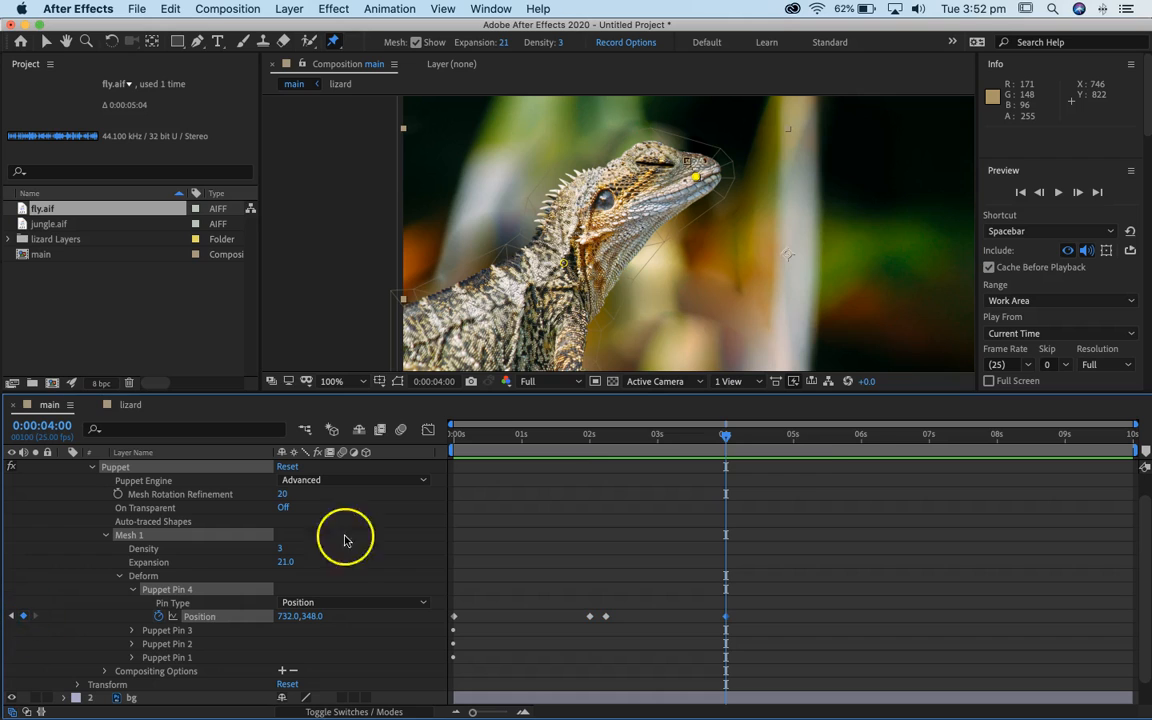
left_click_drag(667, 440, 745, 443)
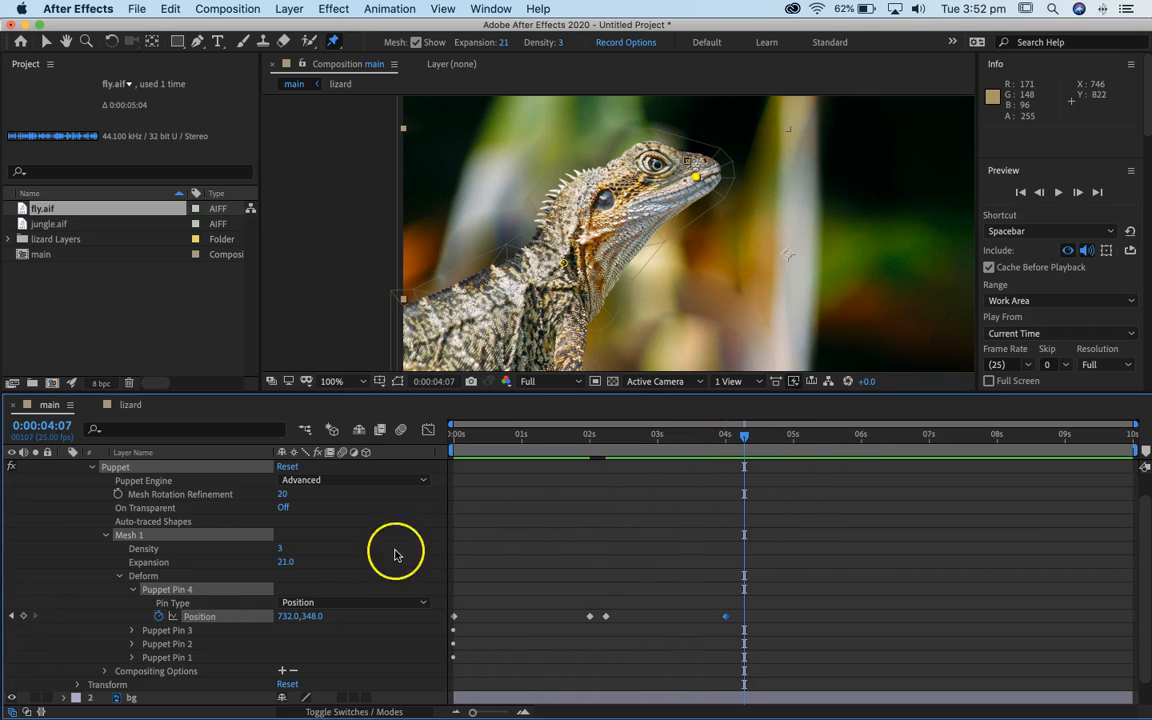
left_click(563, 264)
left_click_drag(562, 264, 561, 261)
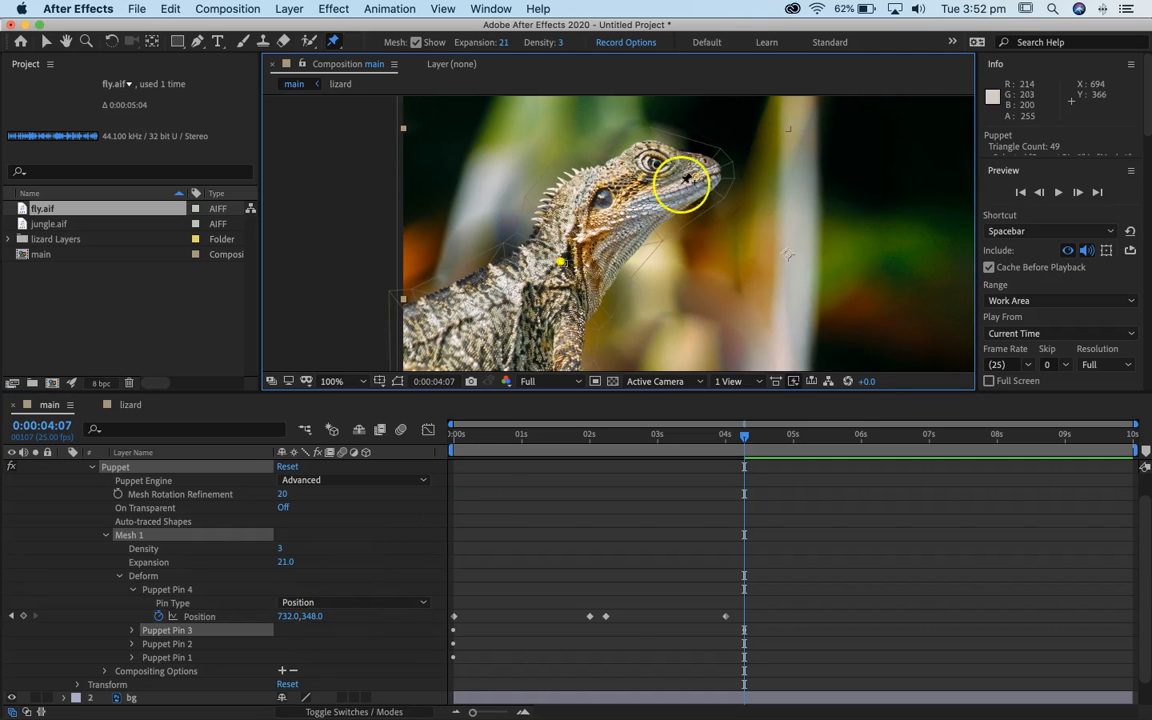
left_click_drag(698, 173, 691, 165)
Play the composition from the beginning to check both head movements, and stop the preview
left_click_drag(744, 437, 340, 468)
key("space")
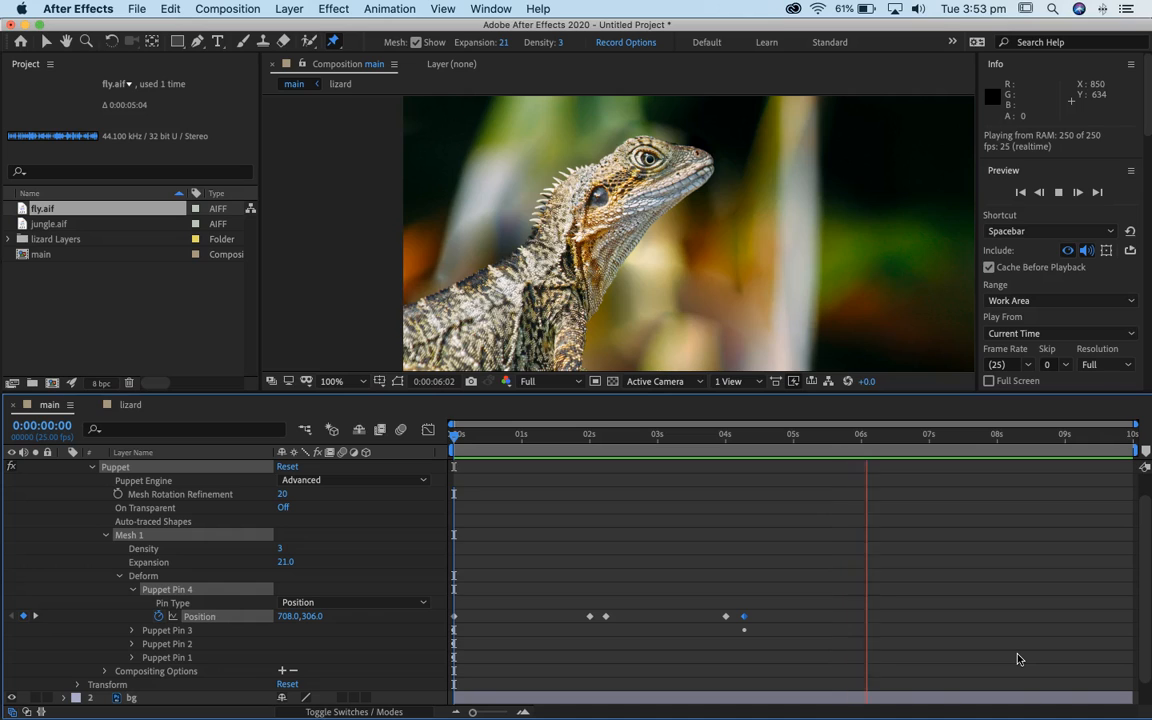
key("space")
Add Position keyframes for Puppet Pin 4 and Puppet Pin 3 at 0:00:05:06 with their current values
left_click(807, 438)
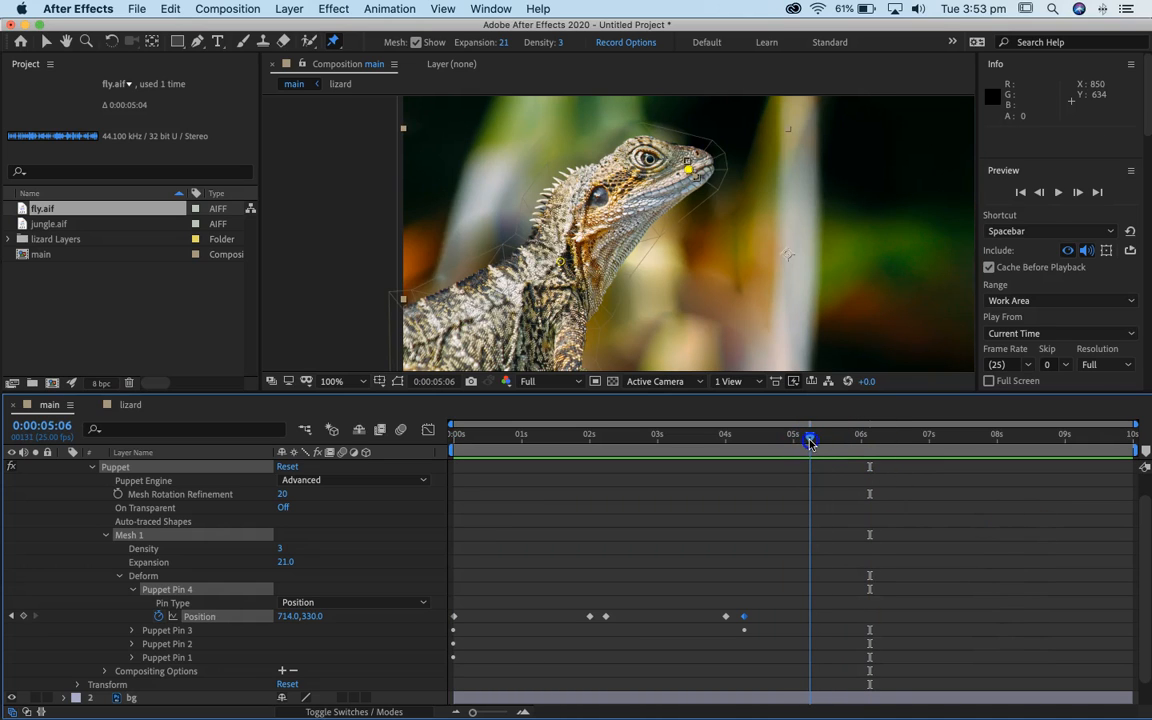
scroll(805, 514, "down", 1)
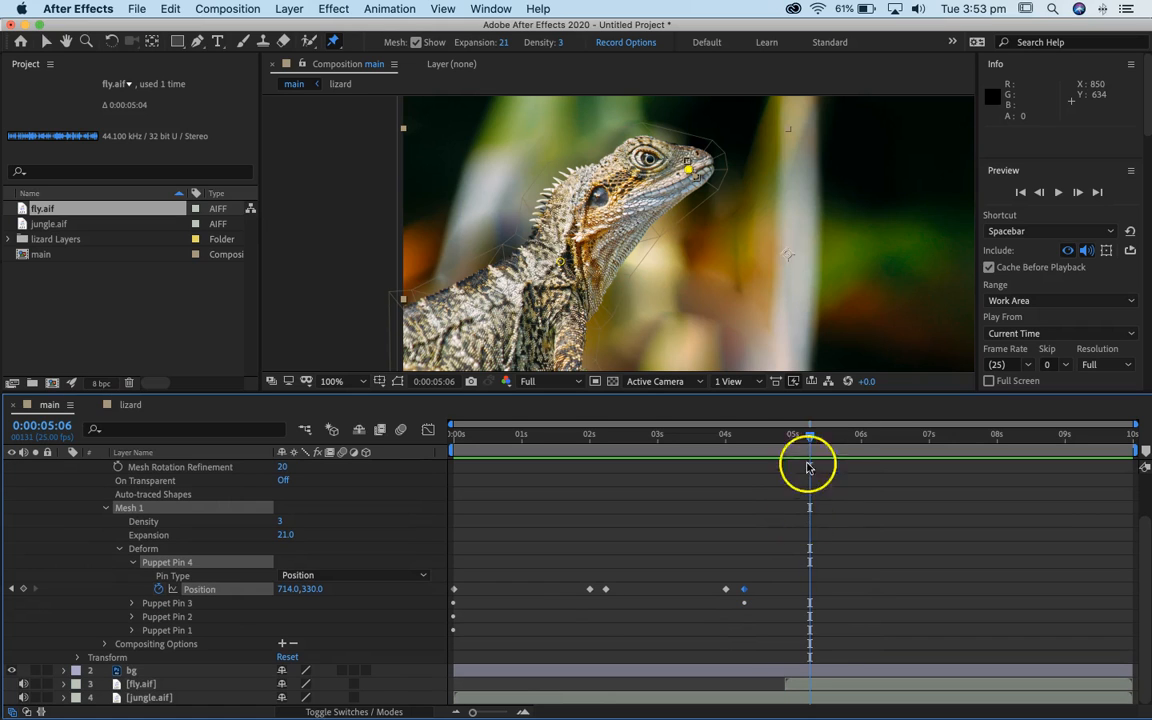
scroll(805, 478, "up", 3)
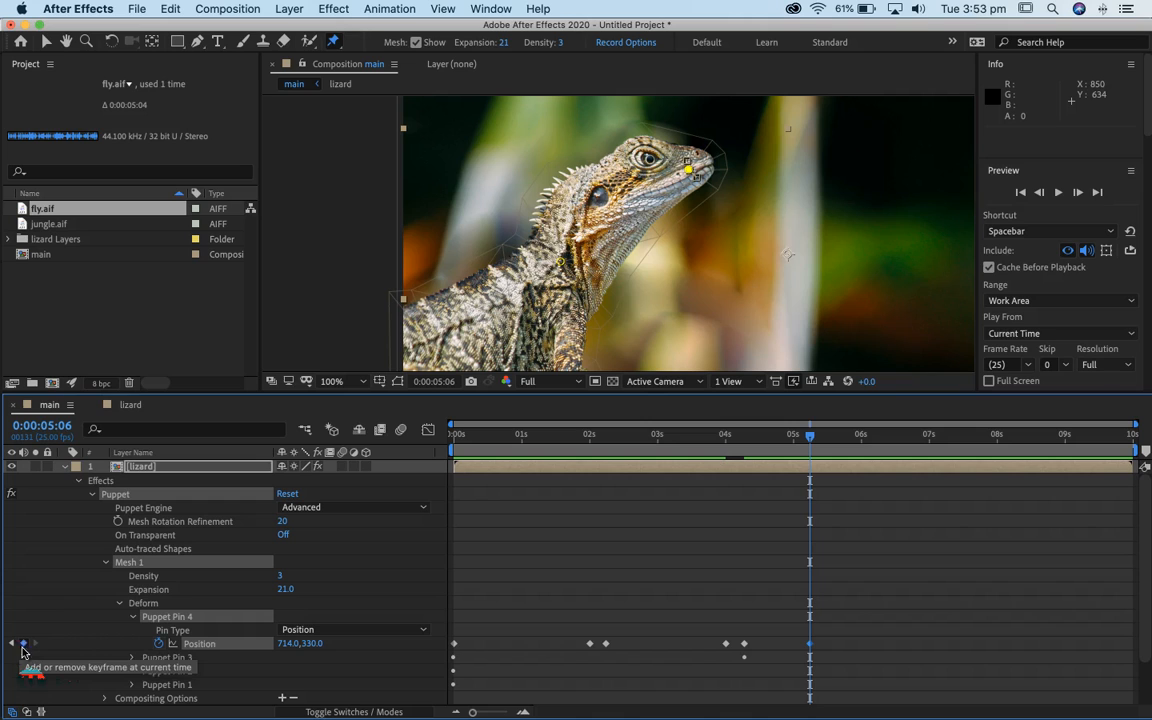
left_click(128, 659)
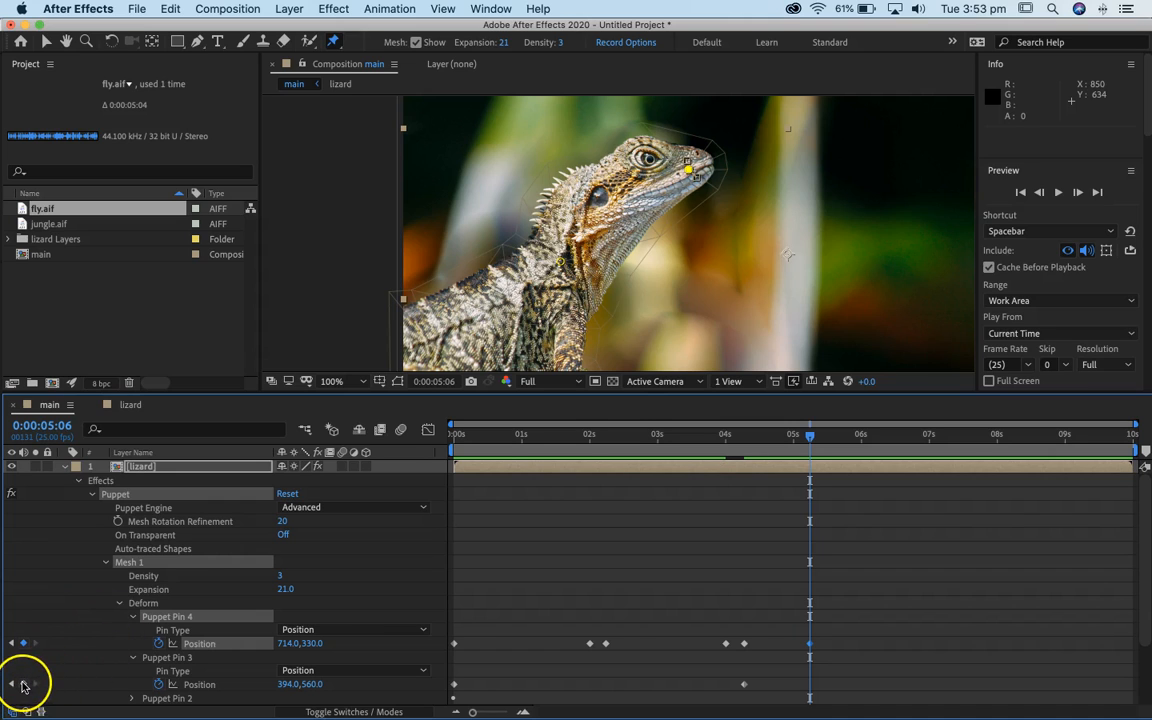
scroll(80, 620, "down", 3)
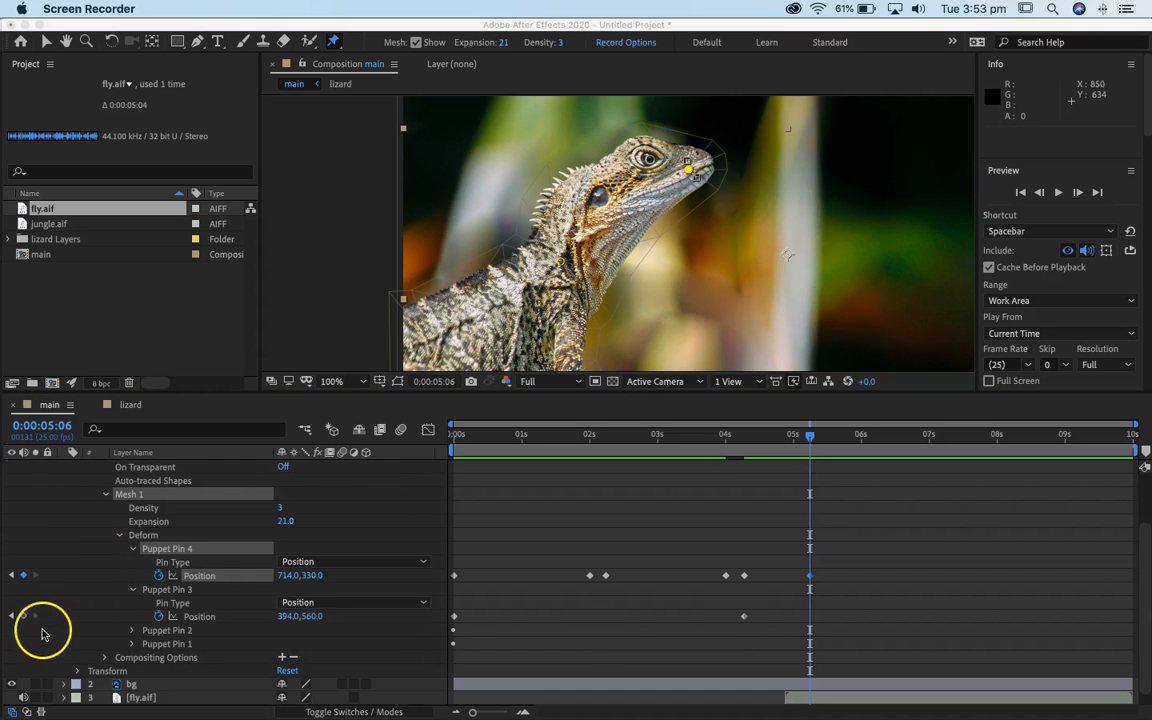
left_click(42, 633)
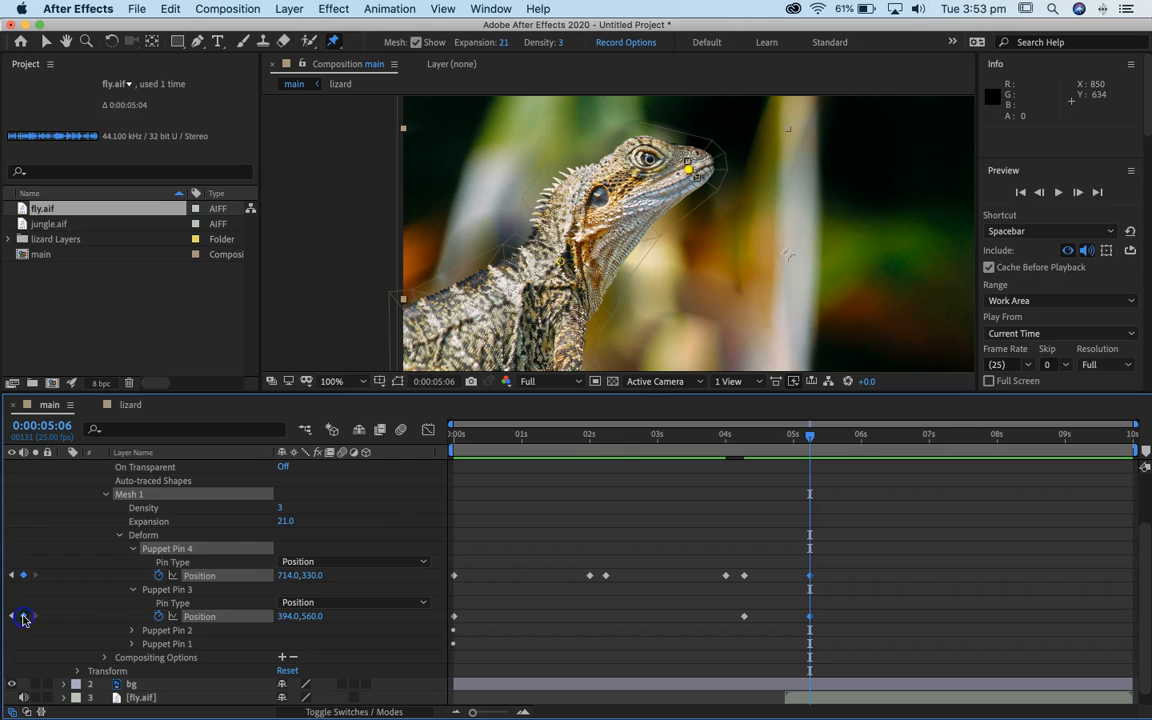
Delete the Position keyframes of Puppet Pins 4 and 3 at the timeline's start, and Puppet Pin 3's keyframe at 0:00:04:07
left_click_drag(816, 435, 828, 438)
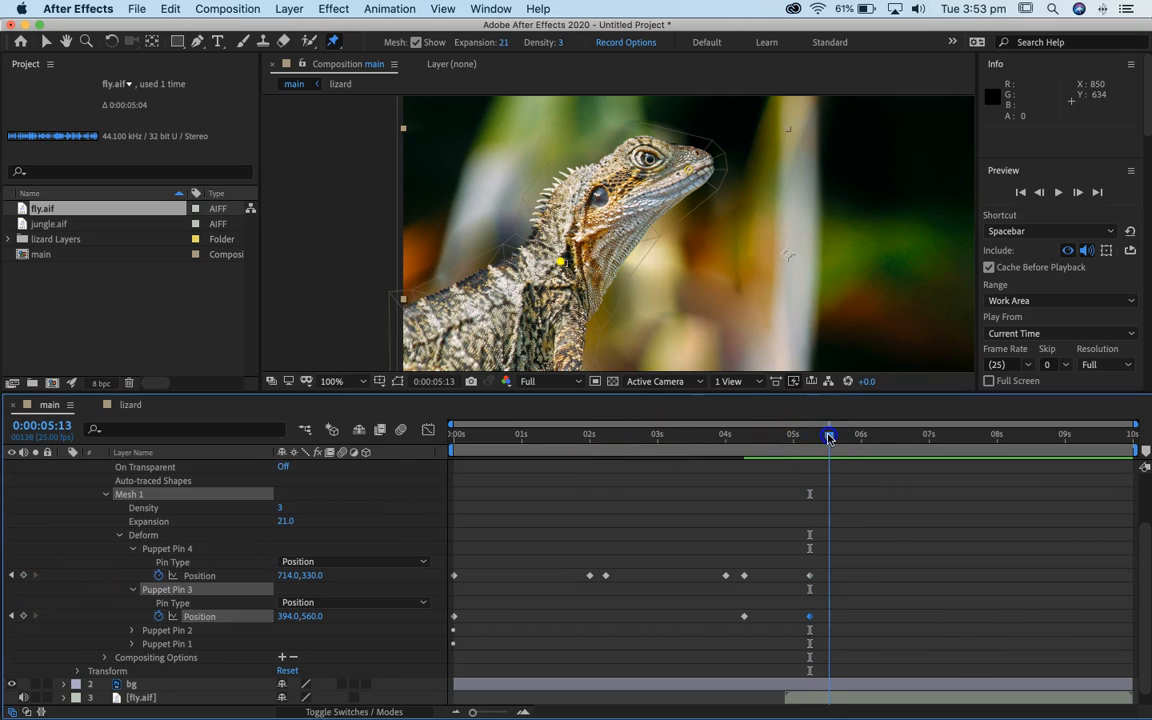
left_click_drag(491, 548, 449, 627)
key("Delete")
left_click_drag(772, 607, 719, 639)
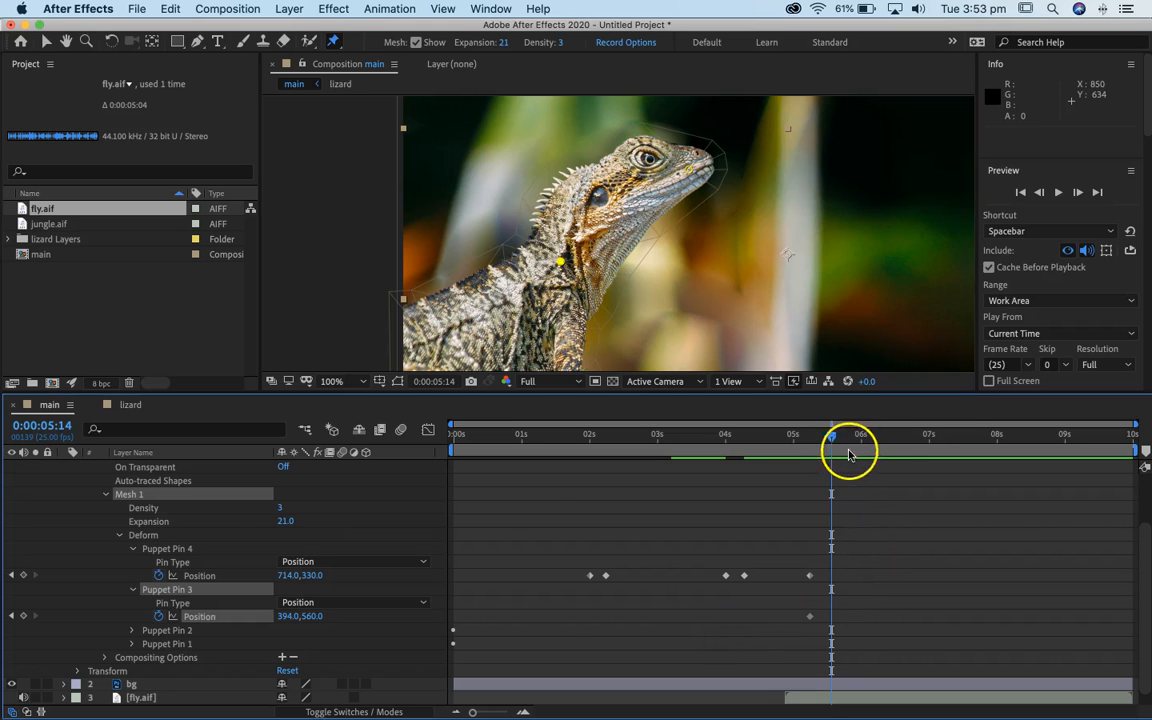
At 0:00:05:14, lower the lizard's head by moving the snout pin to 770, 476 and the neck pin to 400, 590
left_click(24, 576)
left_click_drag(690, 170, 705, 213)
left_click_drag(594, 242, 568, 280)
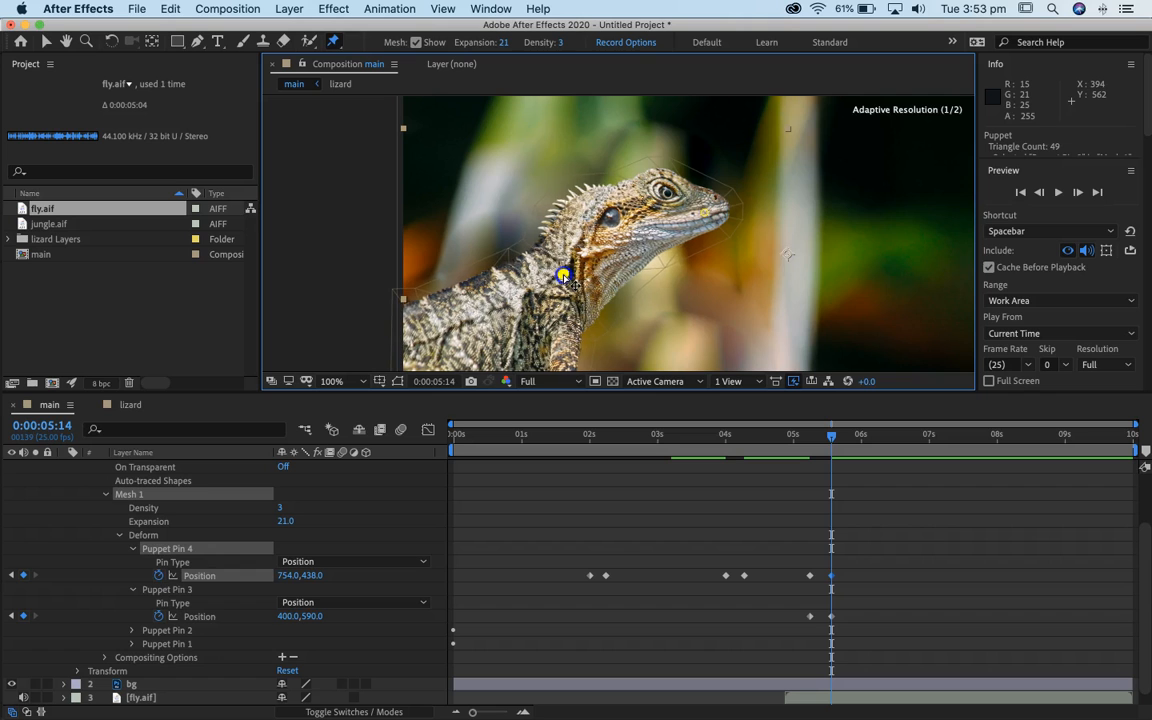
left_click_drag(699, 193, 712, 229)
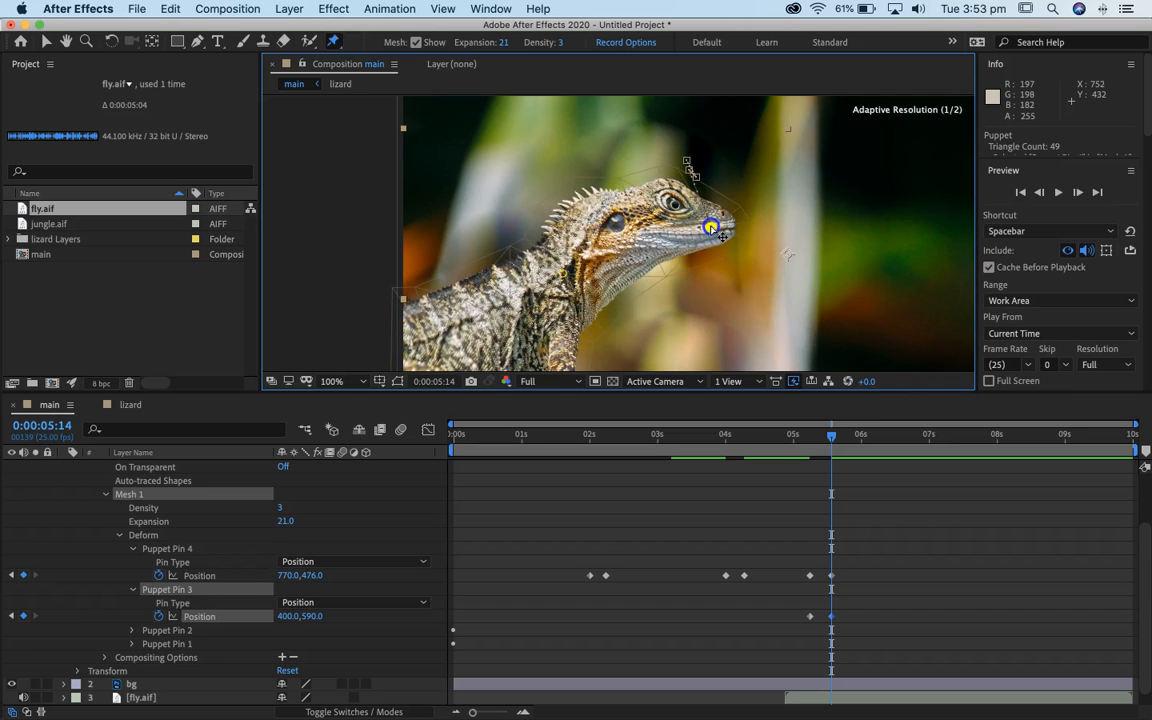
Preview the whole head animation twice from the start, checking the lowering movement after five seconds
left_click_drag(830, 437, 358, 463)
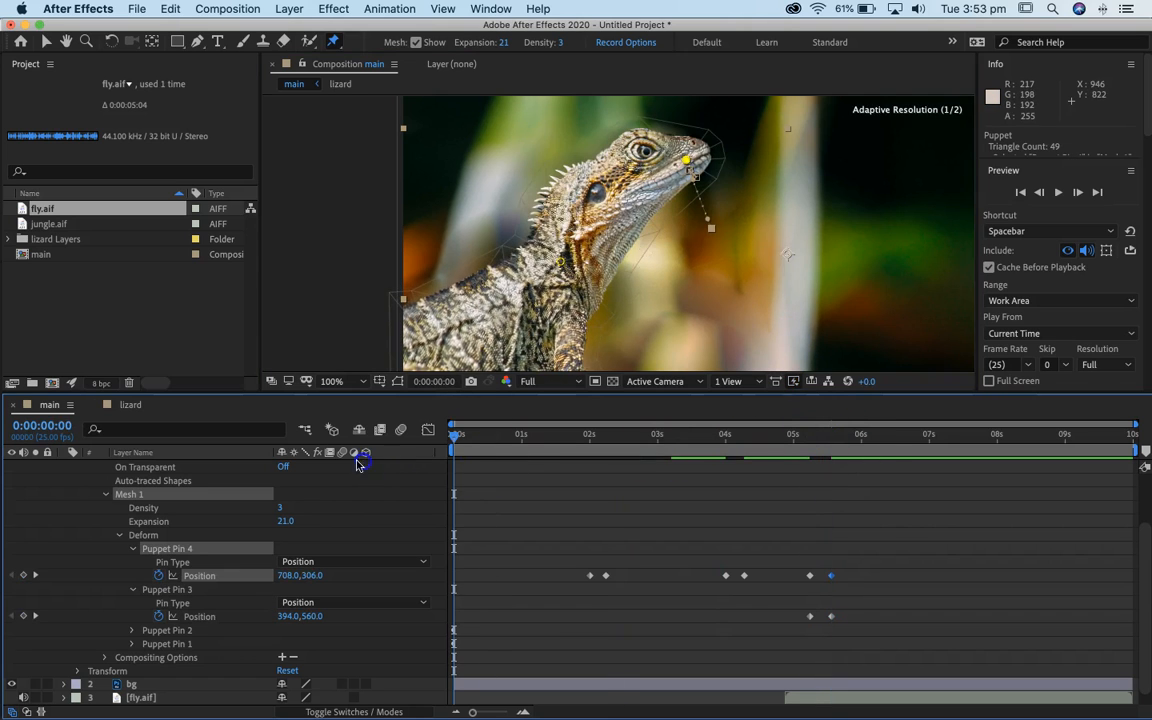
key("space")
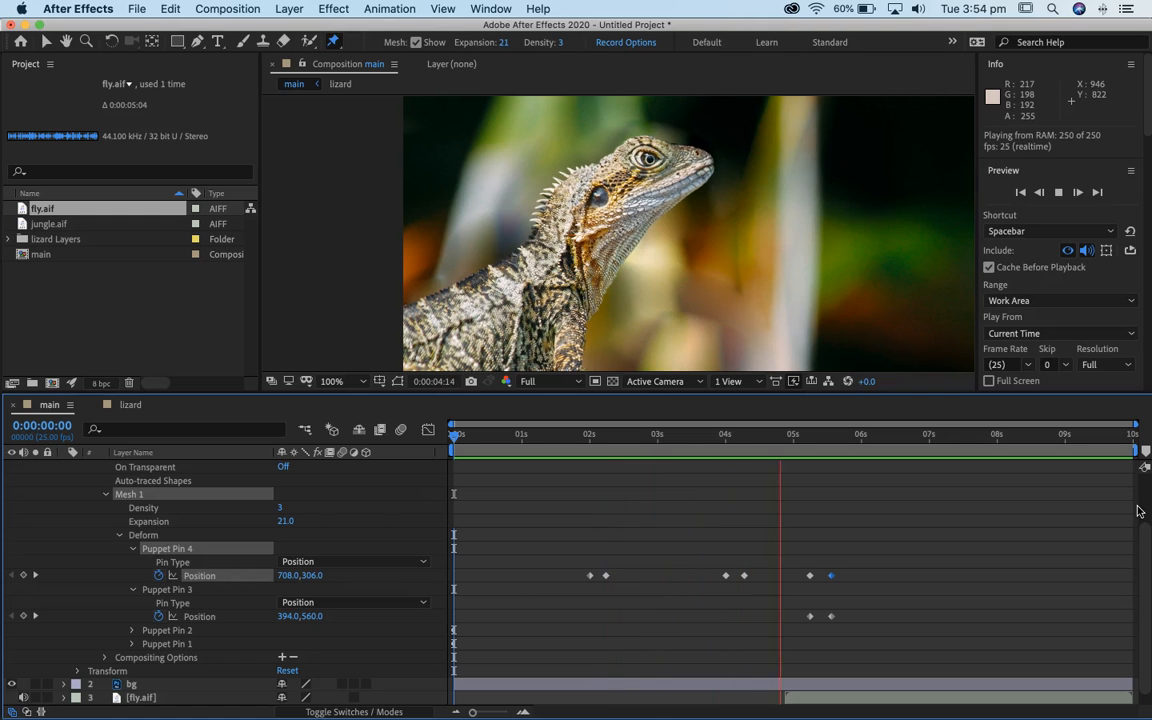
key("space")
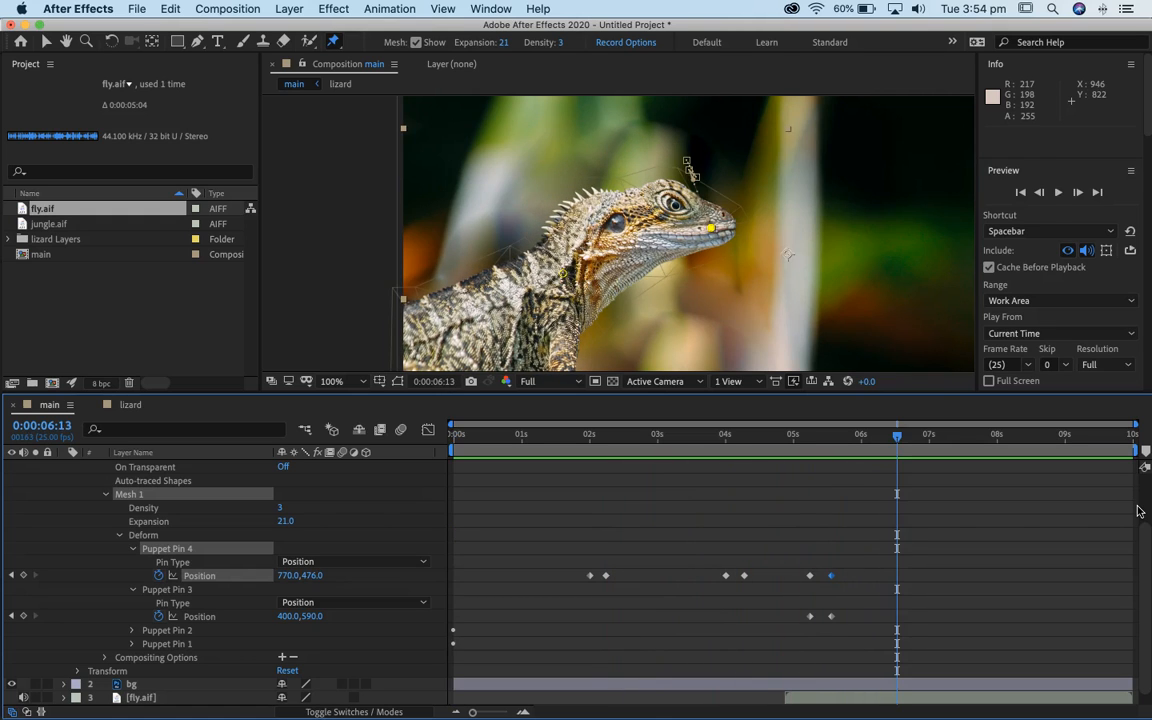
left_click_drag(900, 437, 289, 437)
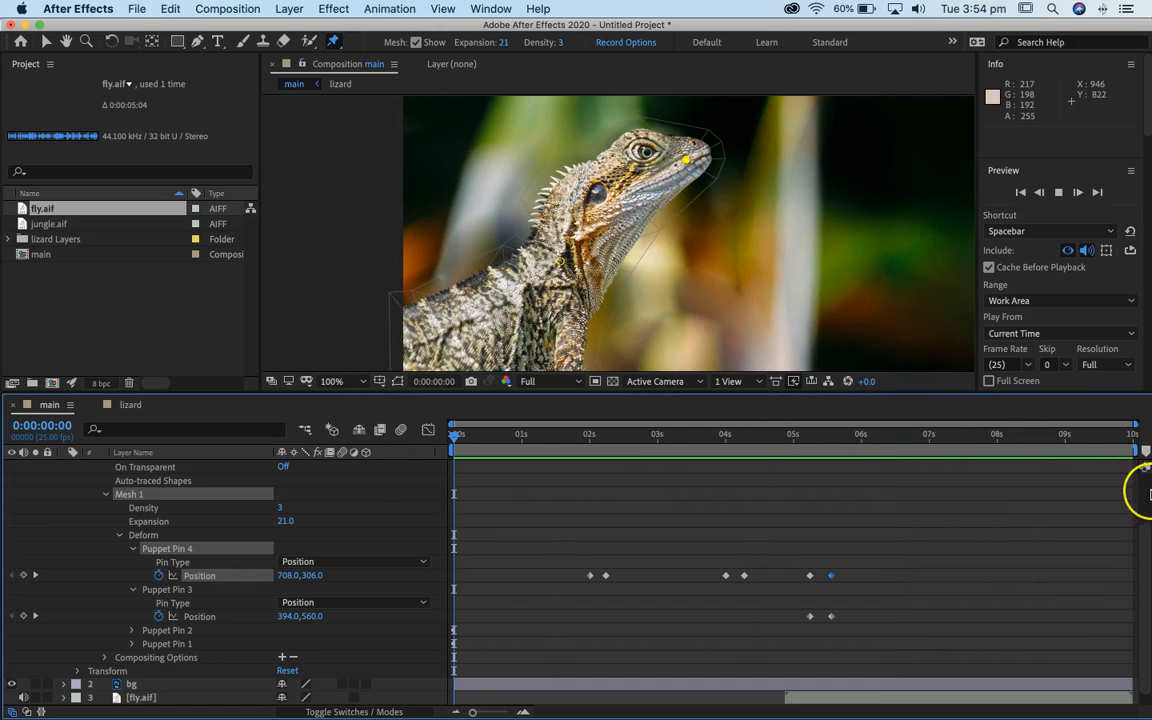
key("space")
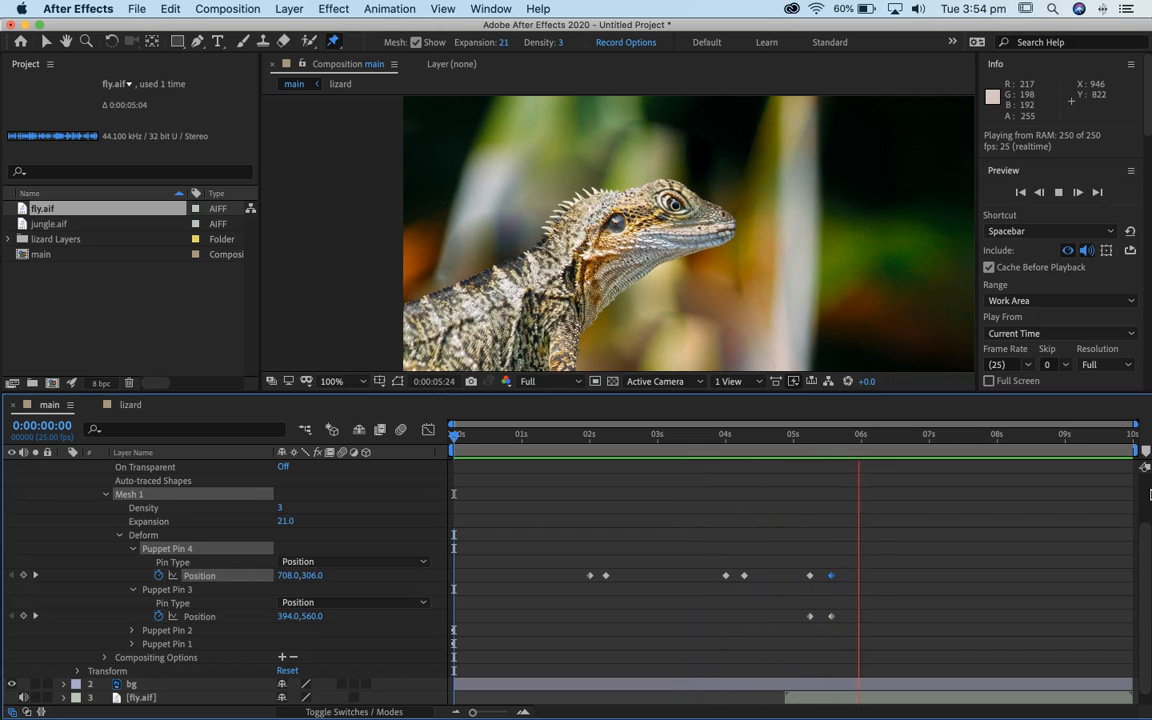
key("space")
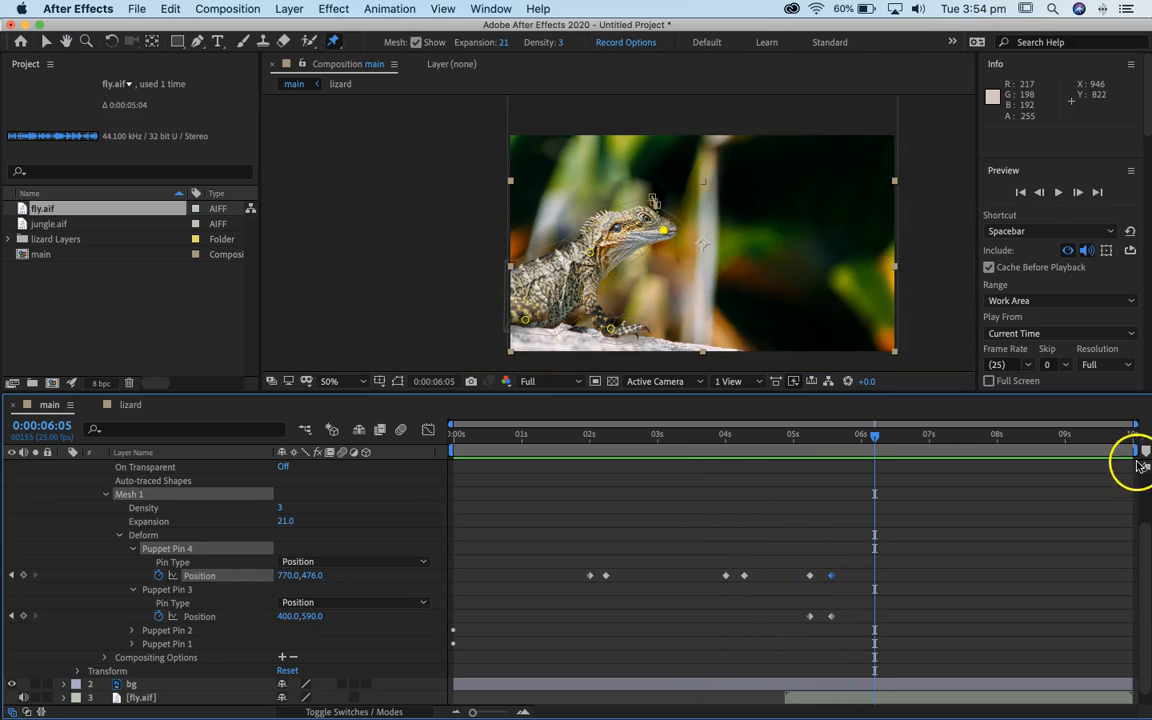
Collapse the lizard layer's properties at 0:00:05:00 and choose the Ellipse tool
left_click_drag(875, 437, 794, 440)
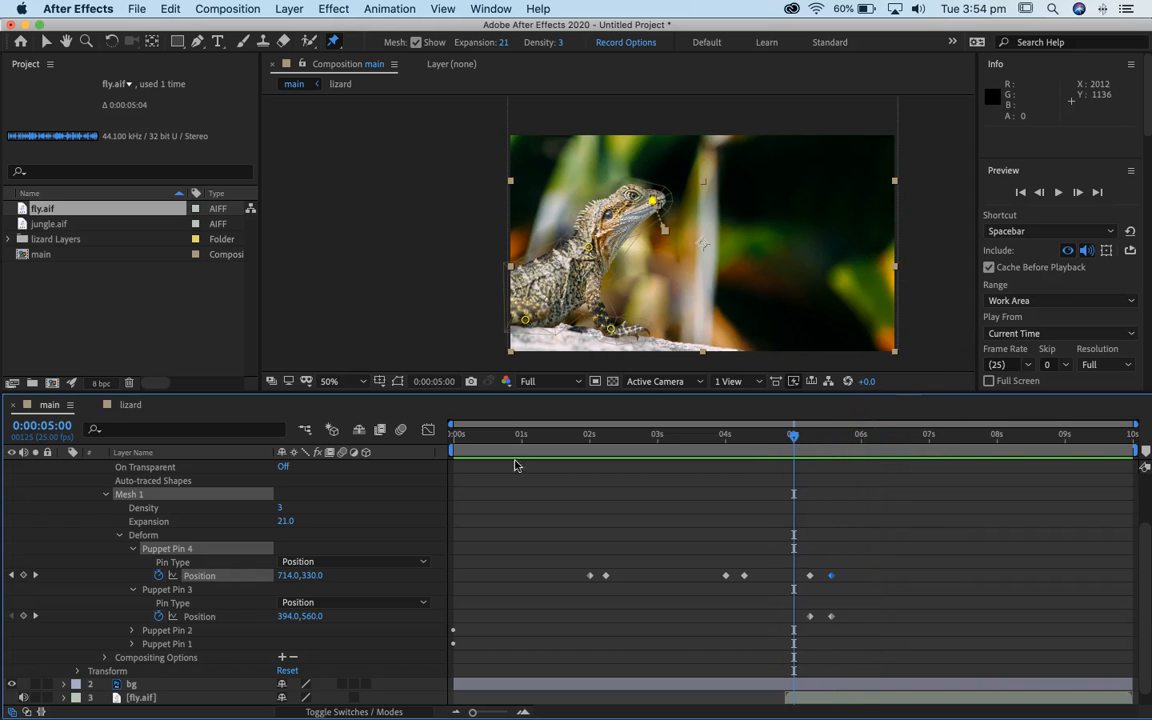
scroll(120, 530, "up", 3)
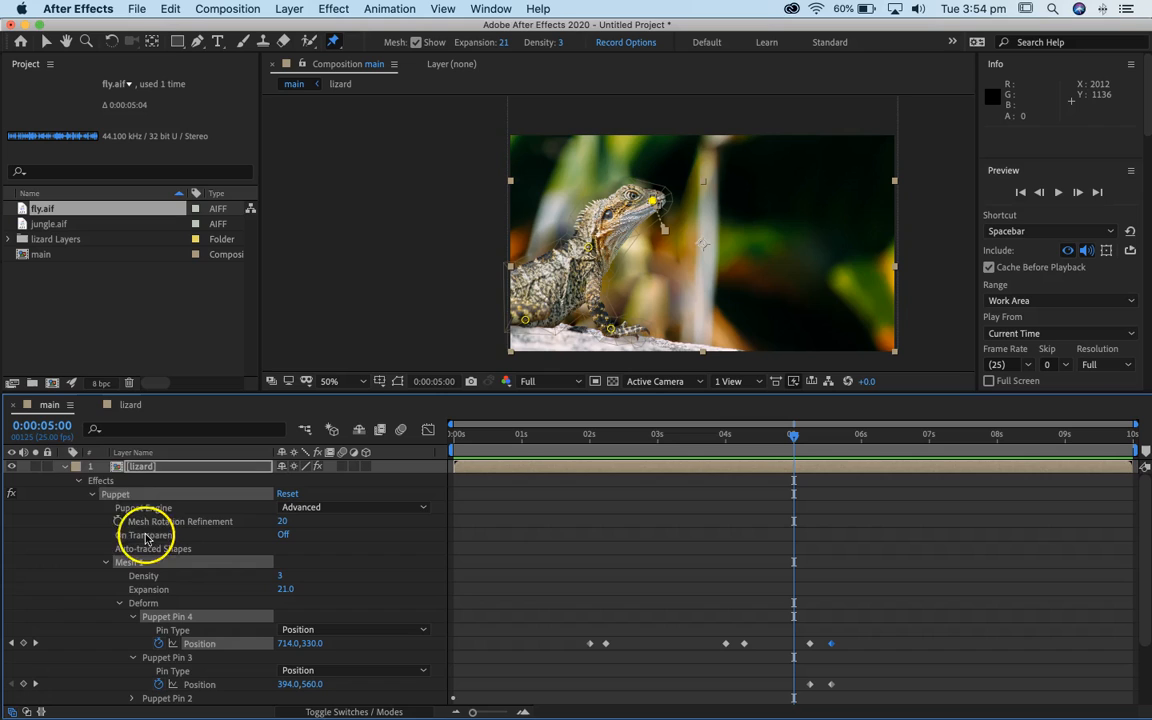
left_click(61, 469)
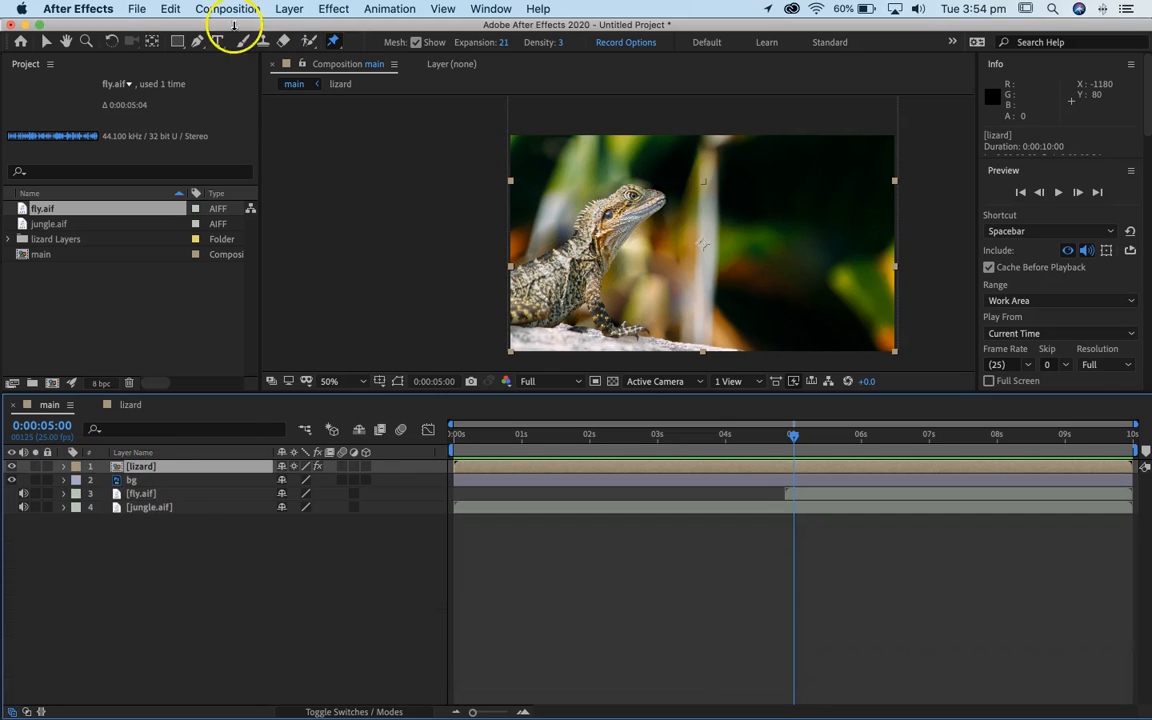
left_click(178, 41)
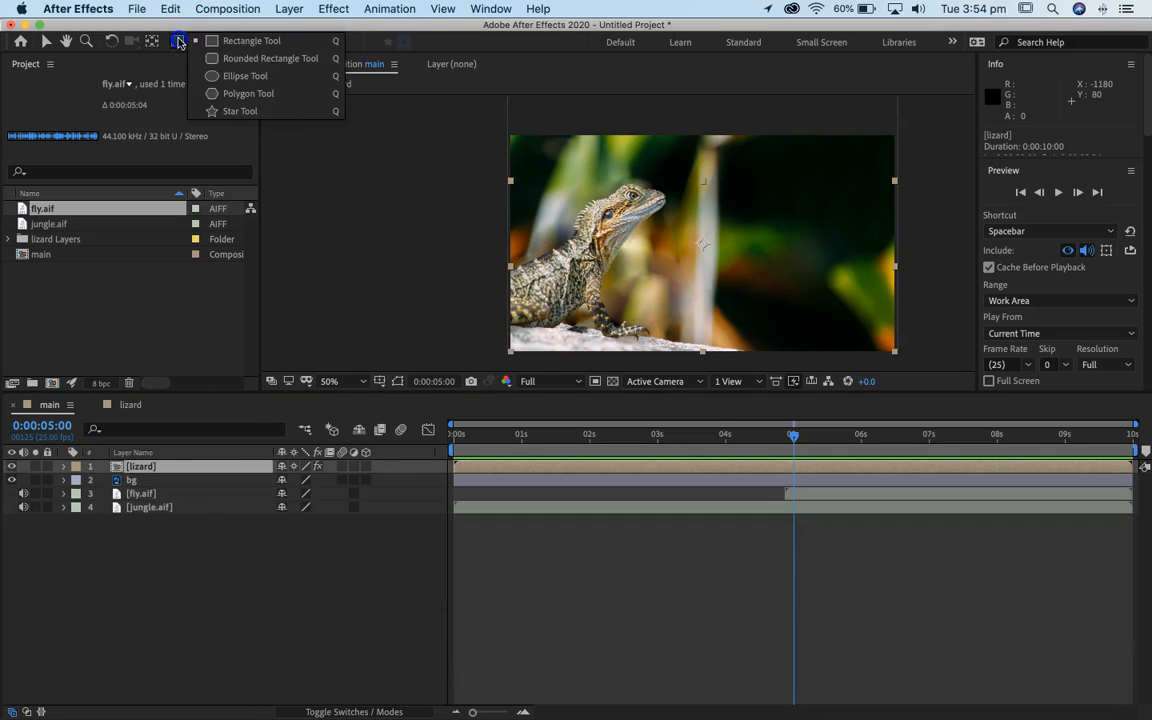
left_click(254, 77)
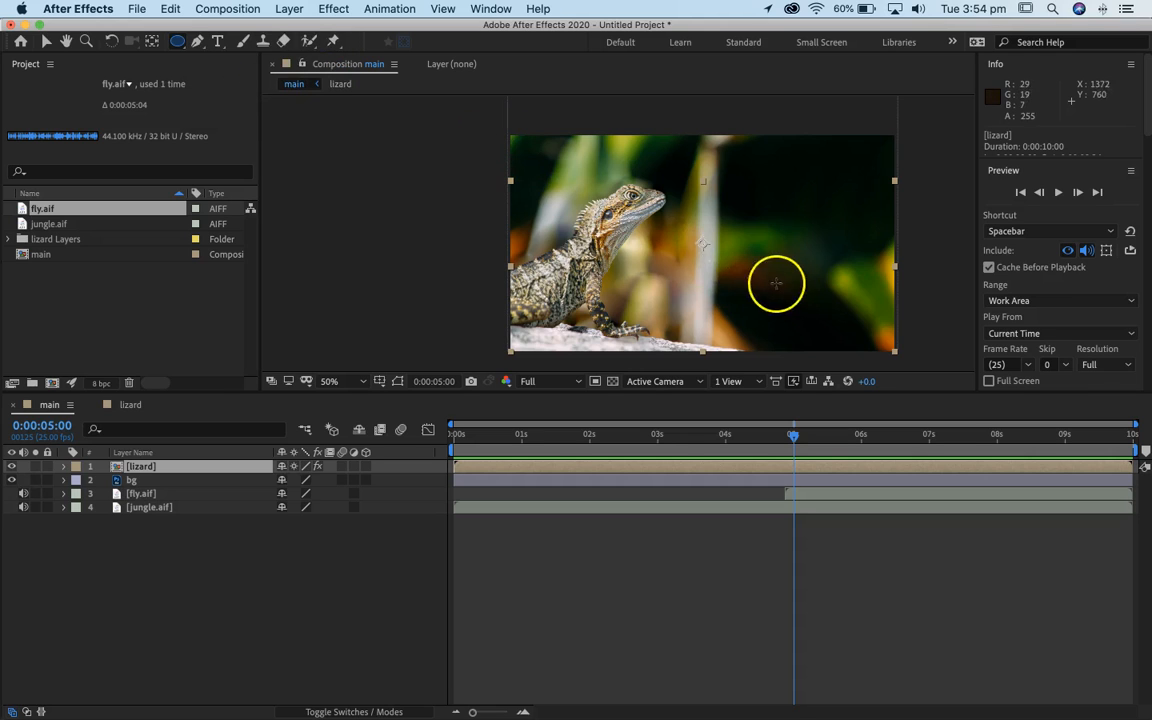
Try drawing a small circle with the lizard layer selected, then undo it and collapse the layer again
left_click_drag(700, 260, 703, 261)
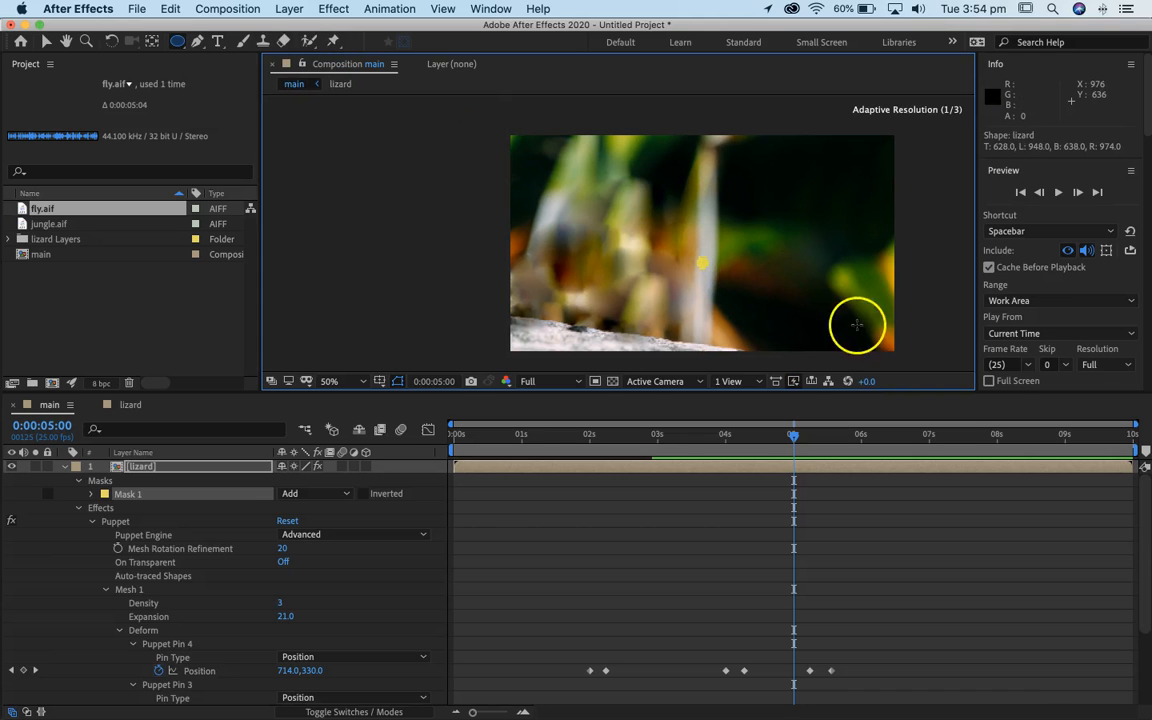
key("super+z")
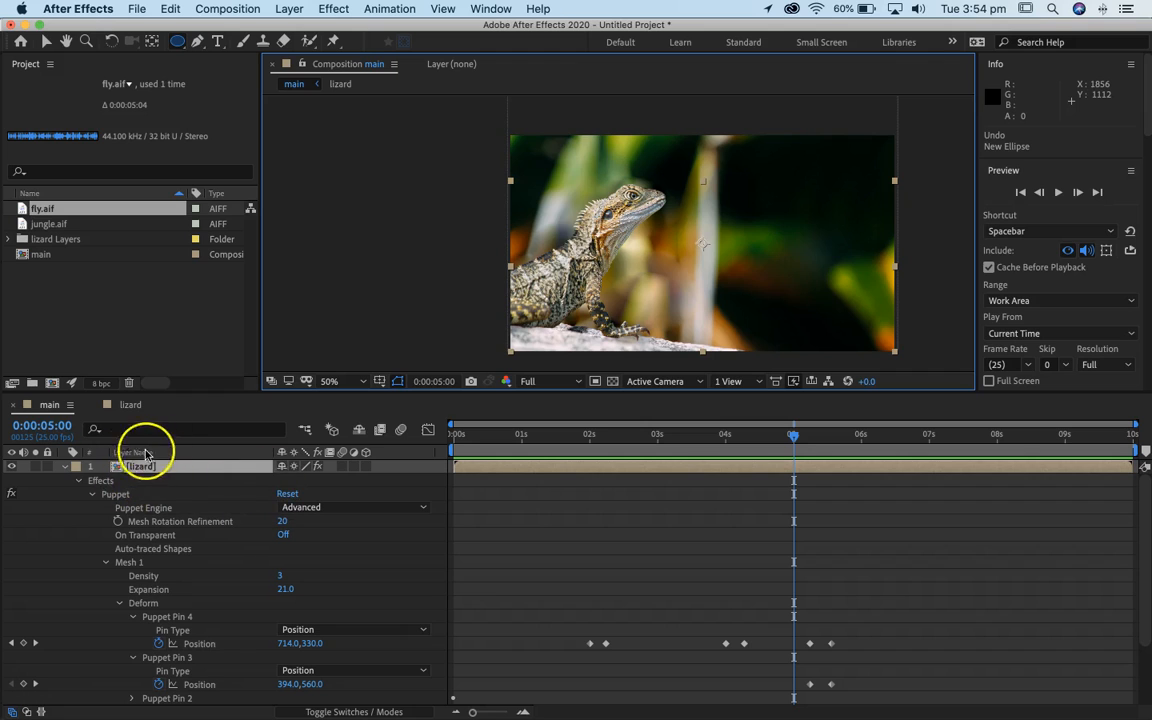
left_click(67, 467)
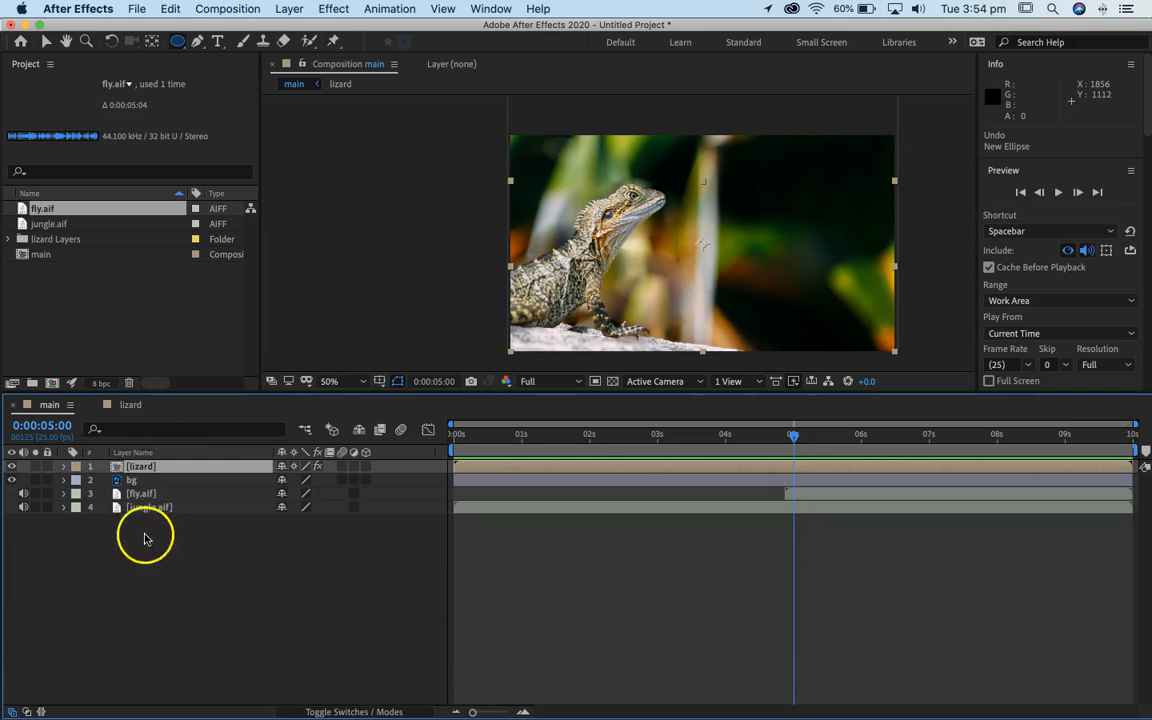
Deselect all layers and draw a white circle about 44 px wide near the frame's centre as a new shape layer
left_click(147, 535)
left_click_drag(704, 237, 708, 255)
scroll(806, 305, "up", 6)
left_click_drag(869, 249, 275, 97)
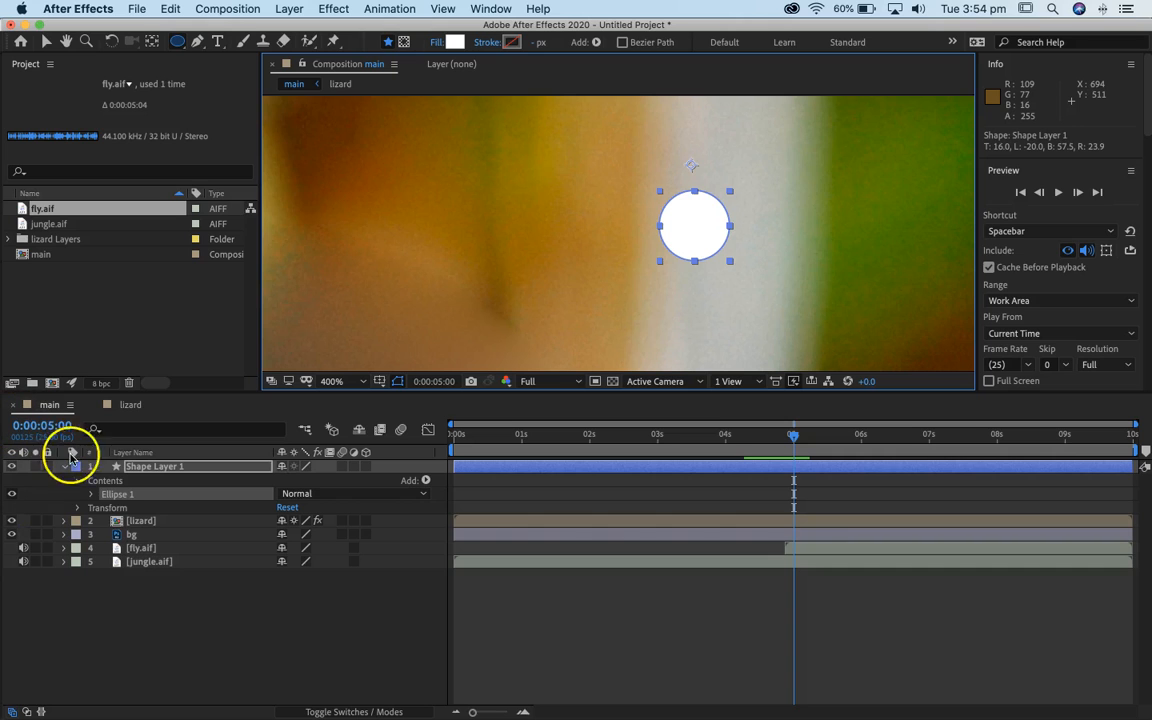
In Ellipse 1's transform properties, set the circle's Position to 0, 0 and its Scale to 33%
left_click(91, 494)
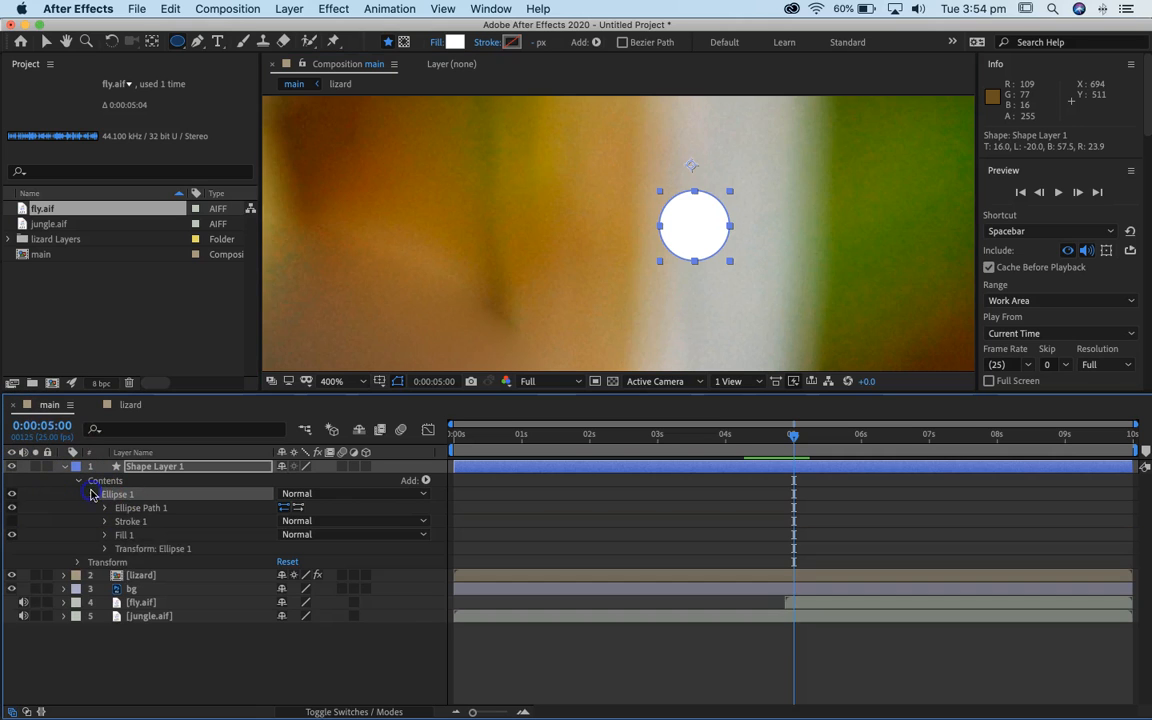
left_click(101, 548)
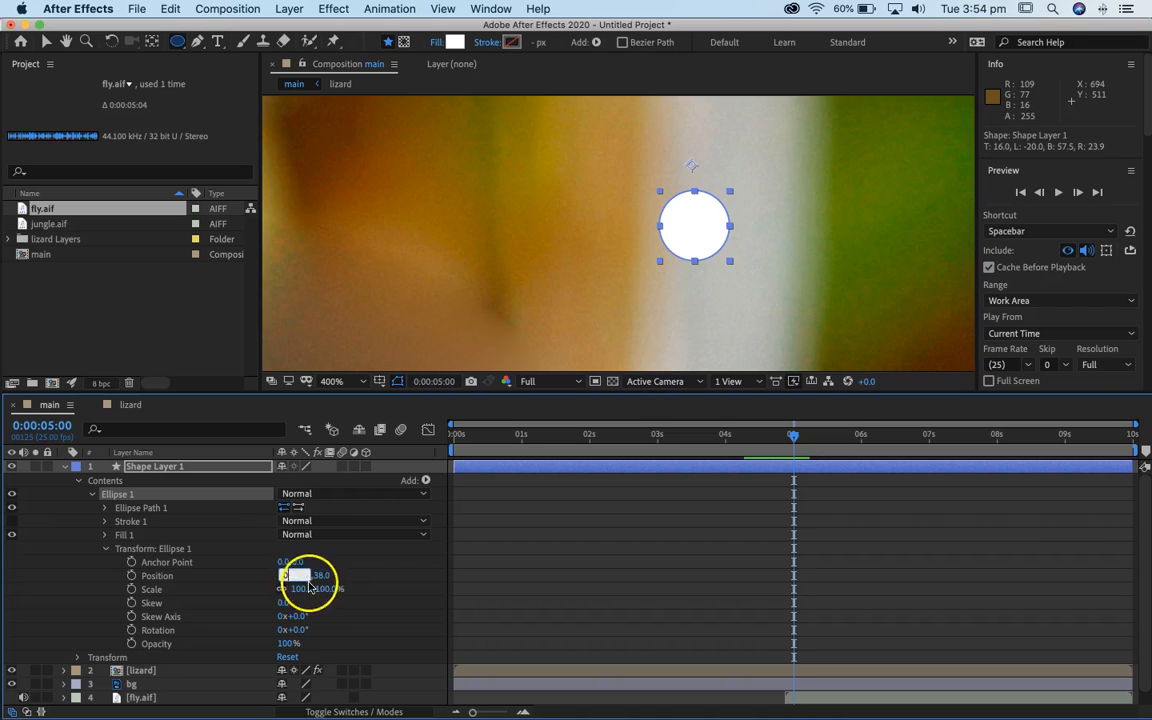
left_click(316, 579)
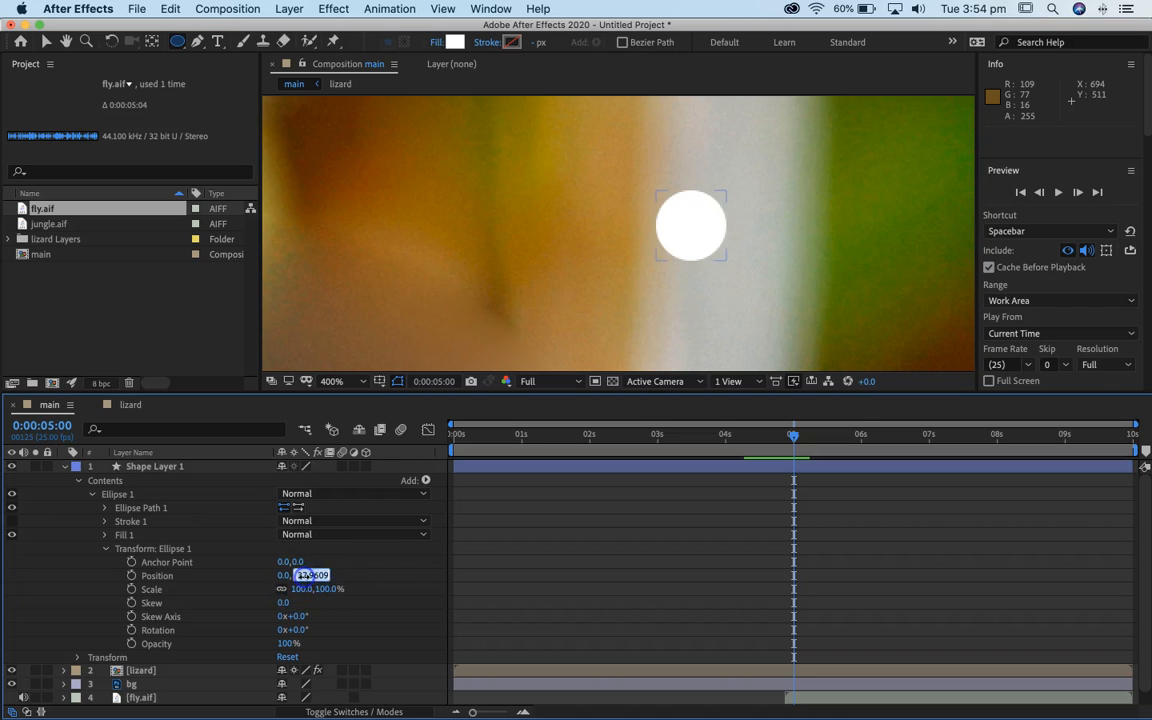
key("Return")
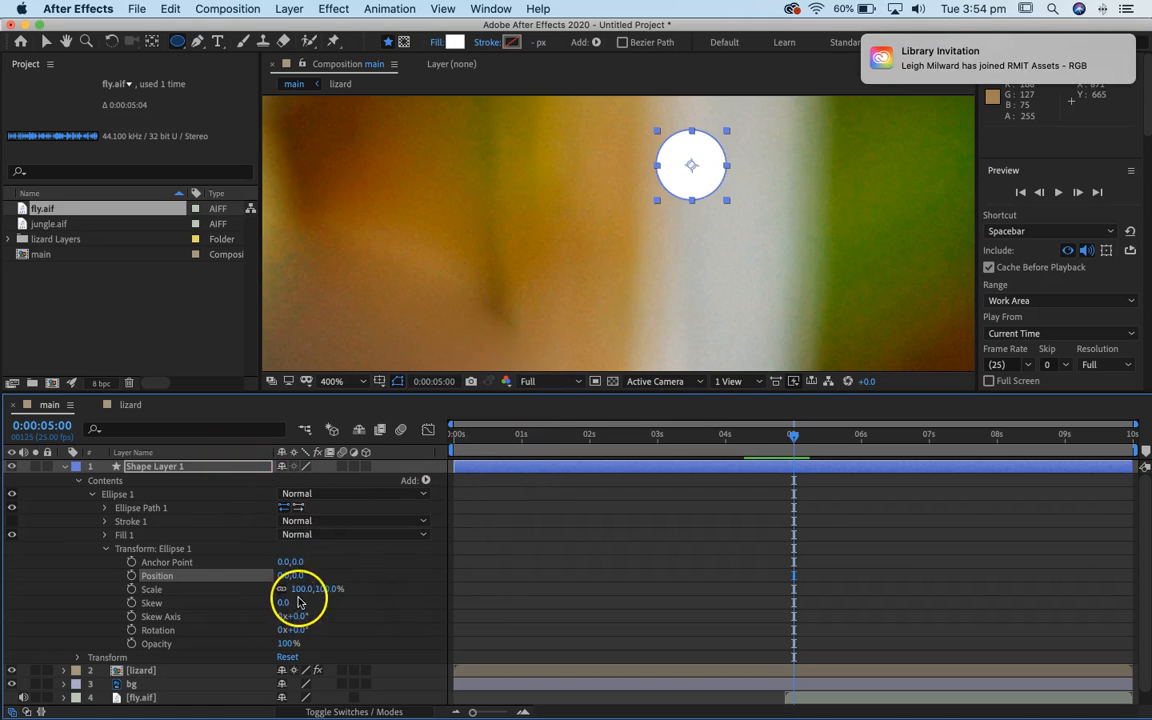
left_click_drag(290, 586, 260, 596)
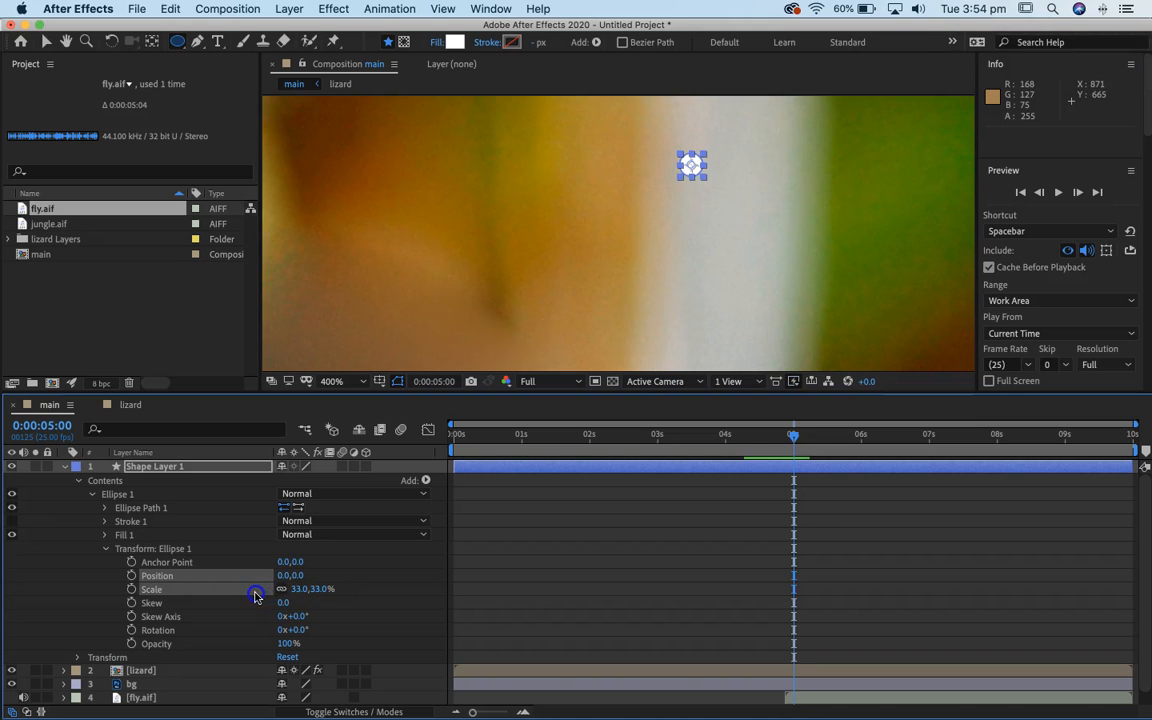
left_click(255, 597)
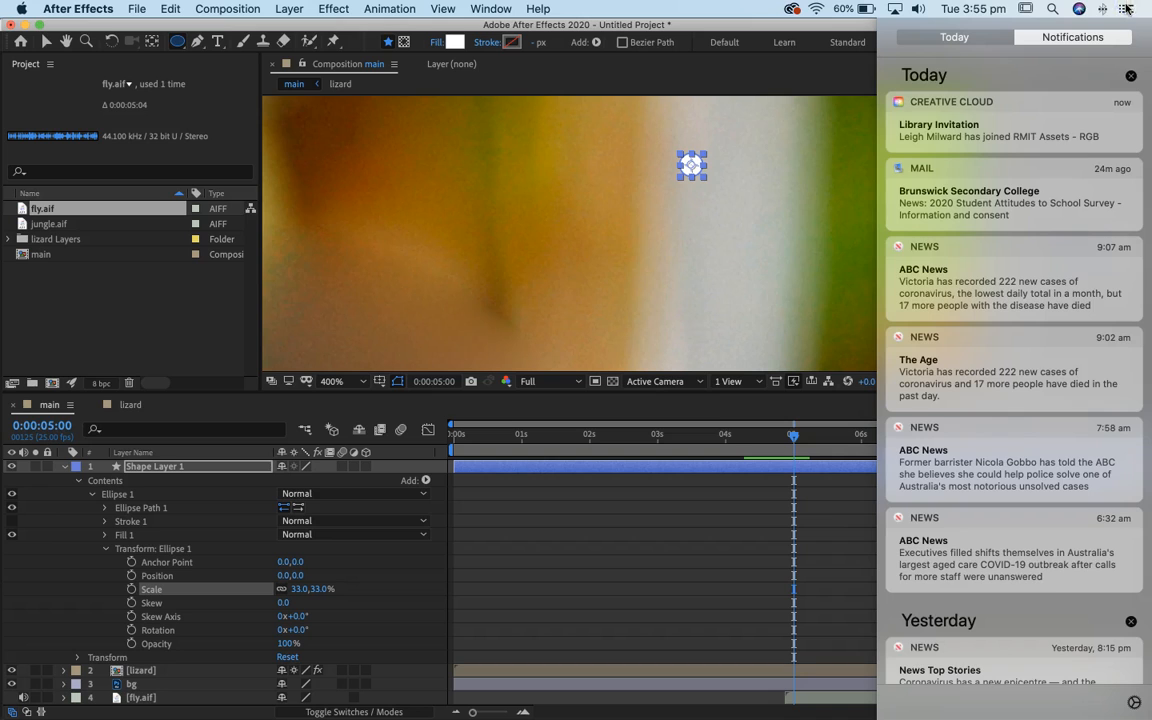
scroll(1029, 98, "up", 3)
left_click(1118, 116)
left_click(1123, 80)
left_click(790, 29)
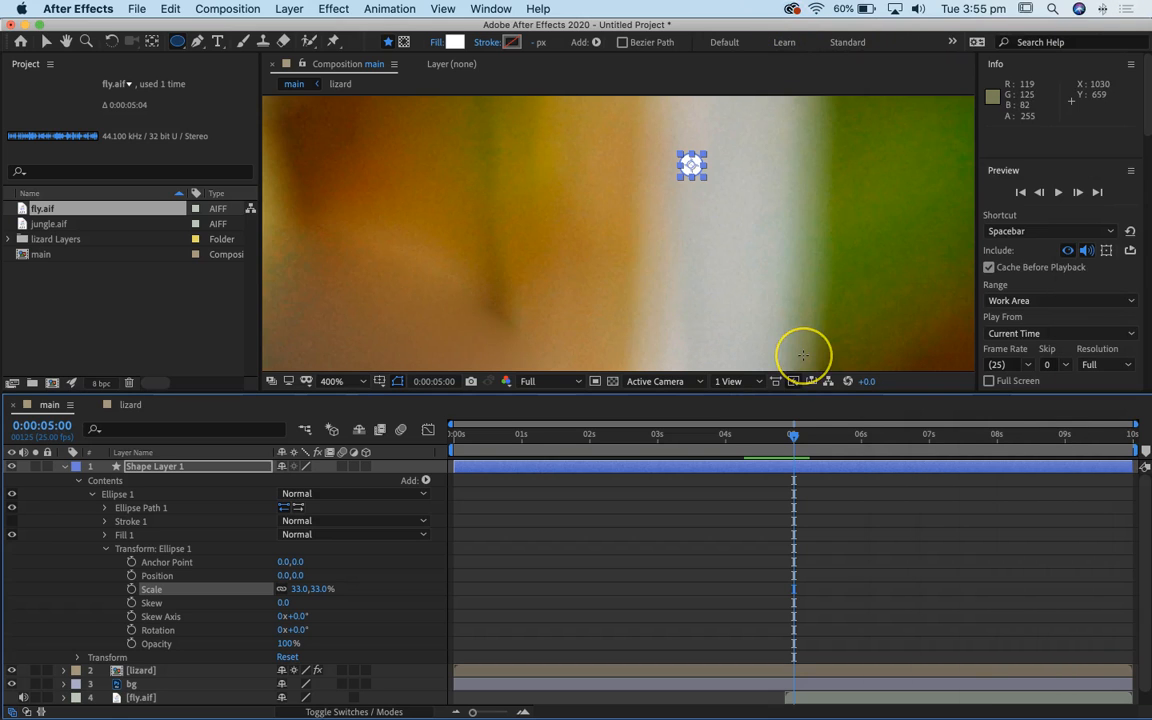
Rename the circle's shape layer to fly and collapse its properties
key("/")
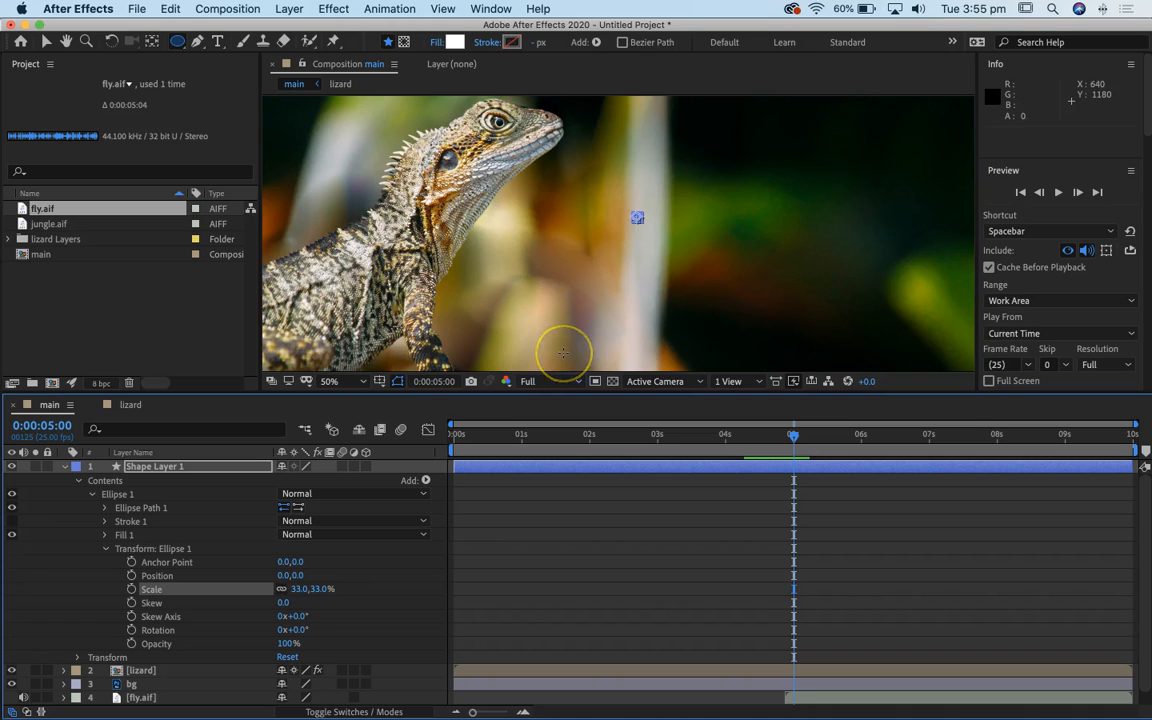
left_click(128, 468)
key("Return")
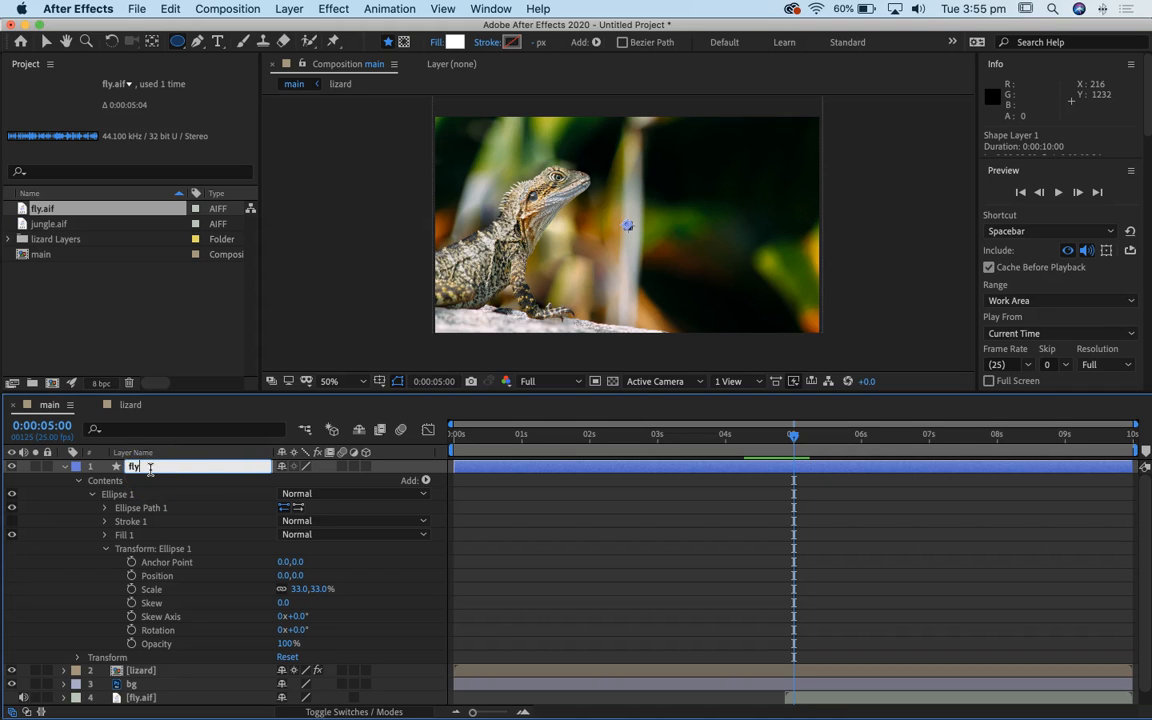
left_click(66, 469)
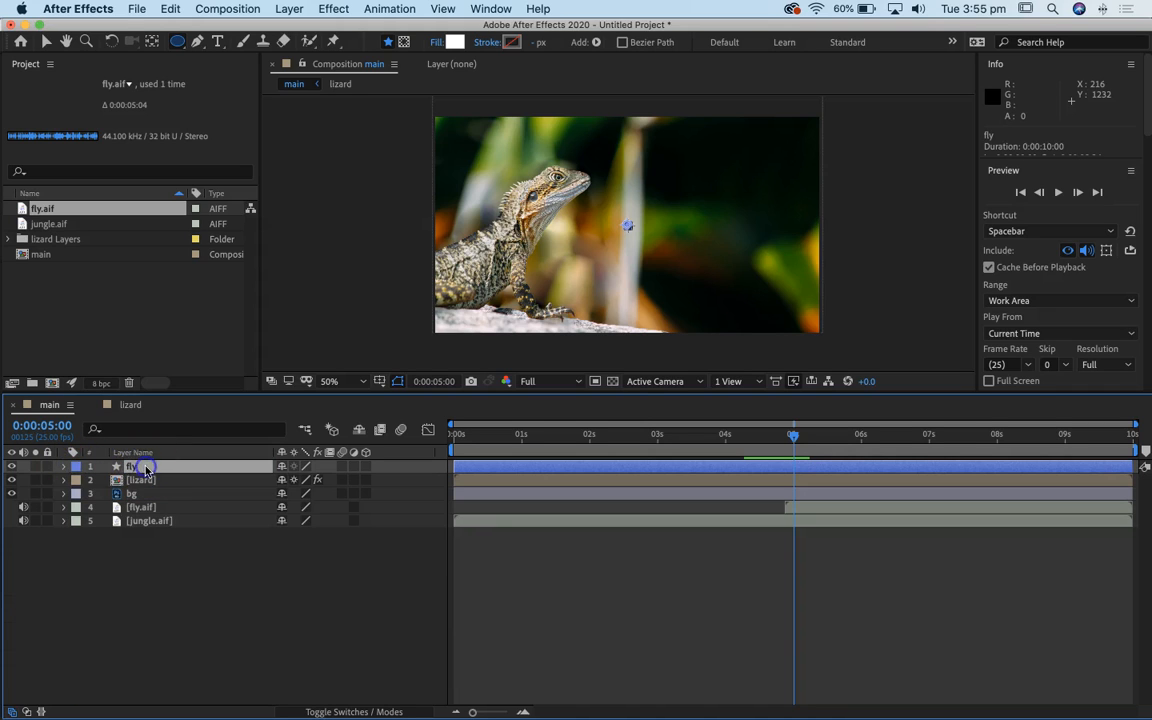
Start keyframing the fly layer's Position at 0:00:05:00 and set it off-frame at 1984, 1013
key("p")
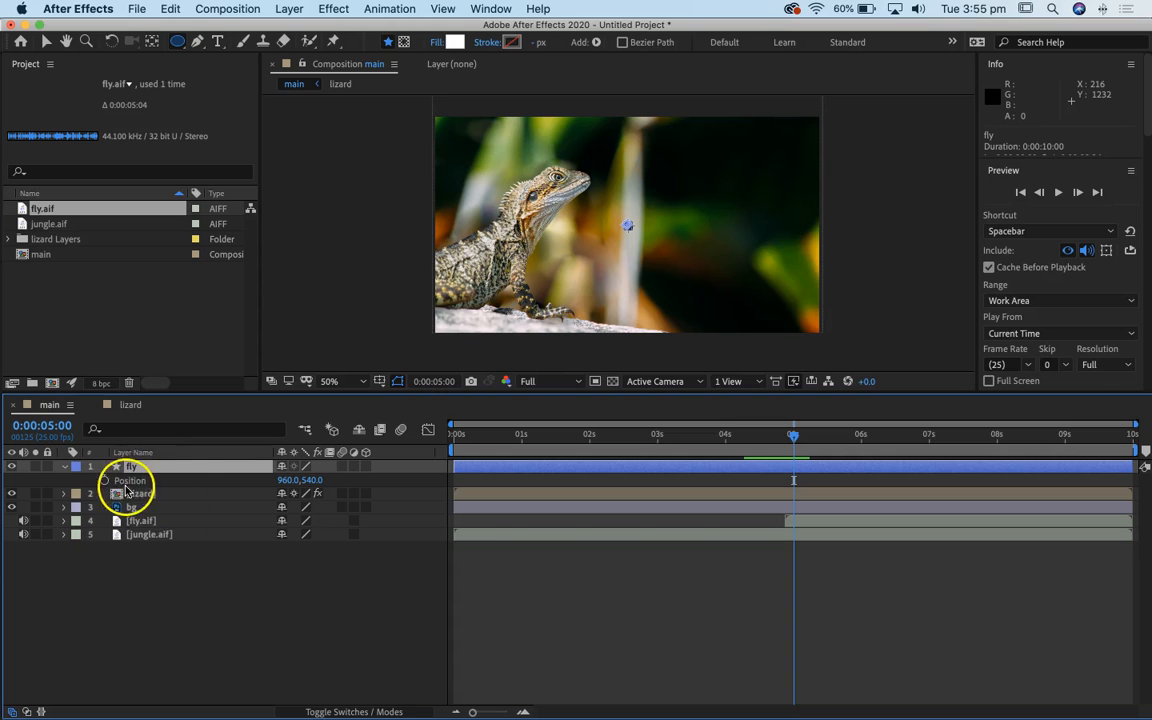
left_click(105, 481)
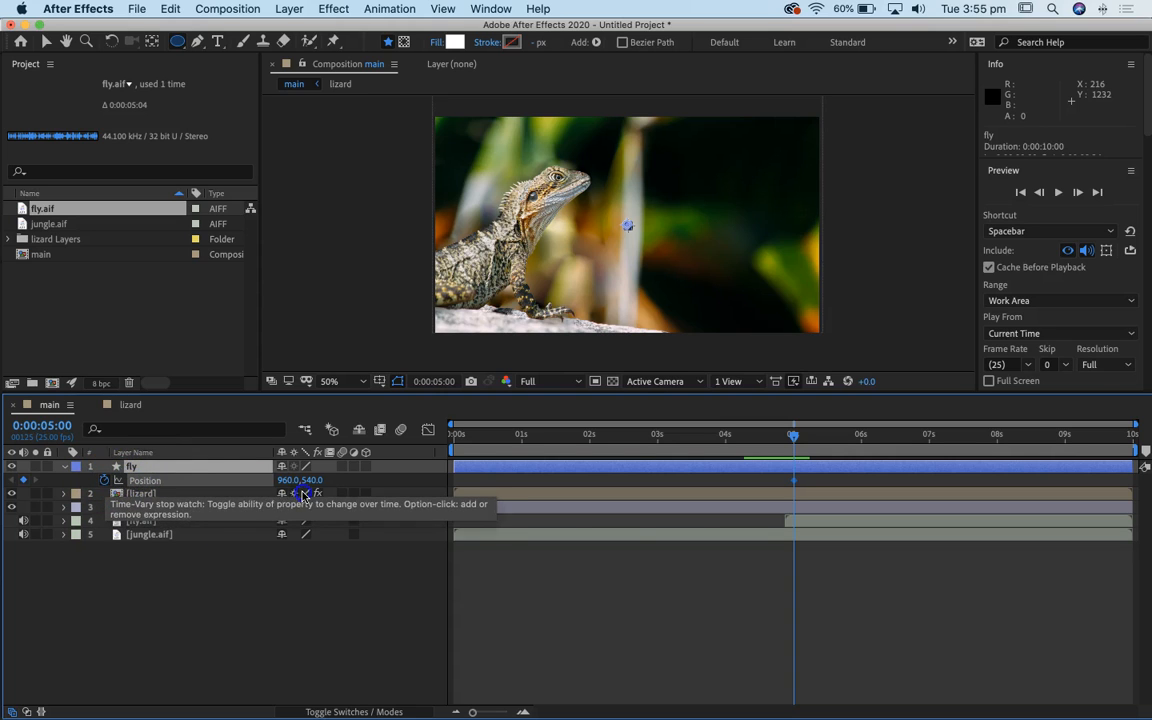
left_click_drag(416, 480, 1055, 475)
left_click_drag(318, 480, 355, 480)
left_click_drag(551, 505, 666, 504)
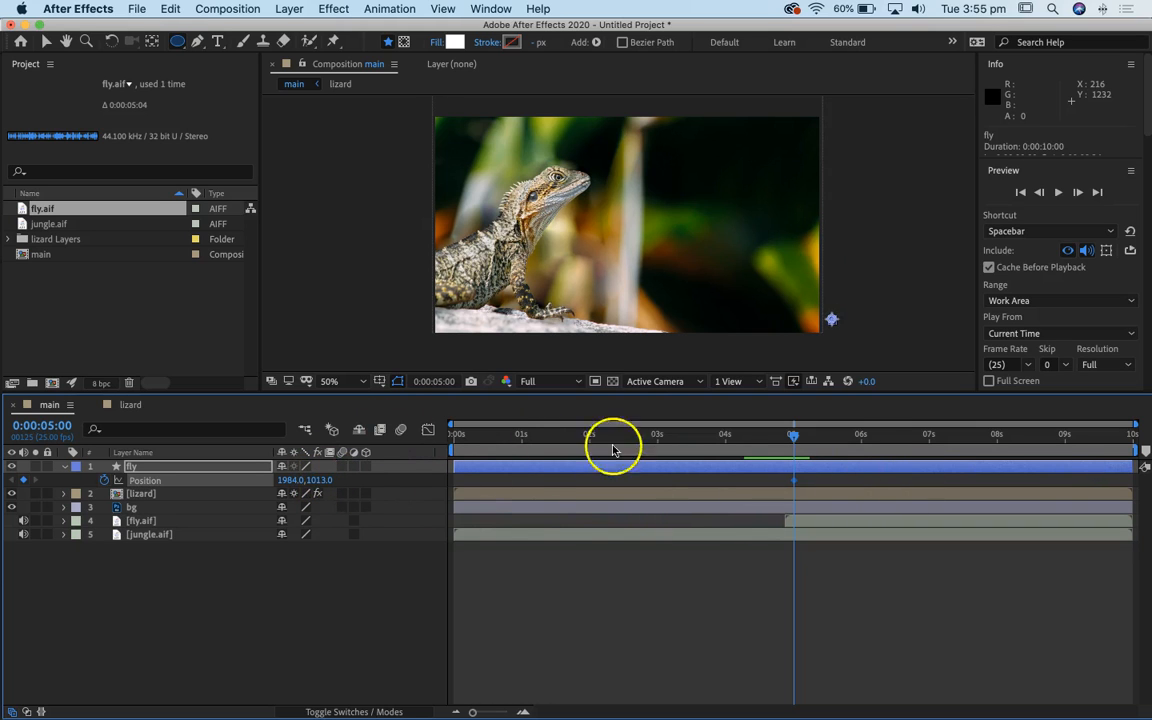
At 0:00:09:24, keyframe the fly's Position above the frame at 1071, -99
left_click_drag(846, 437, 1135, 437)
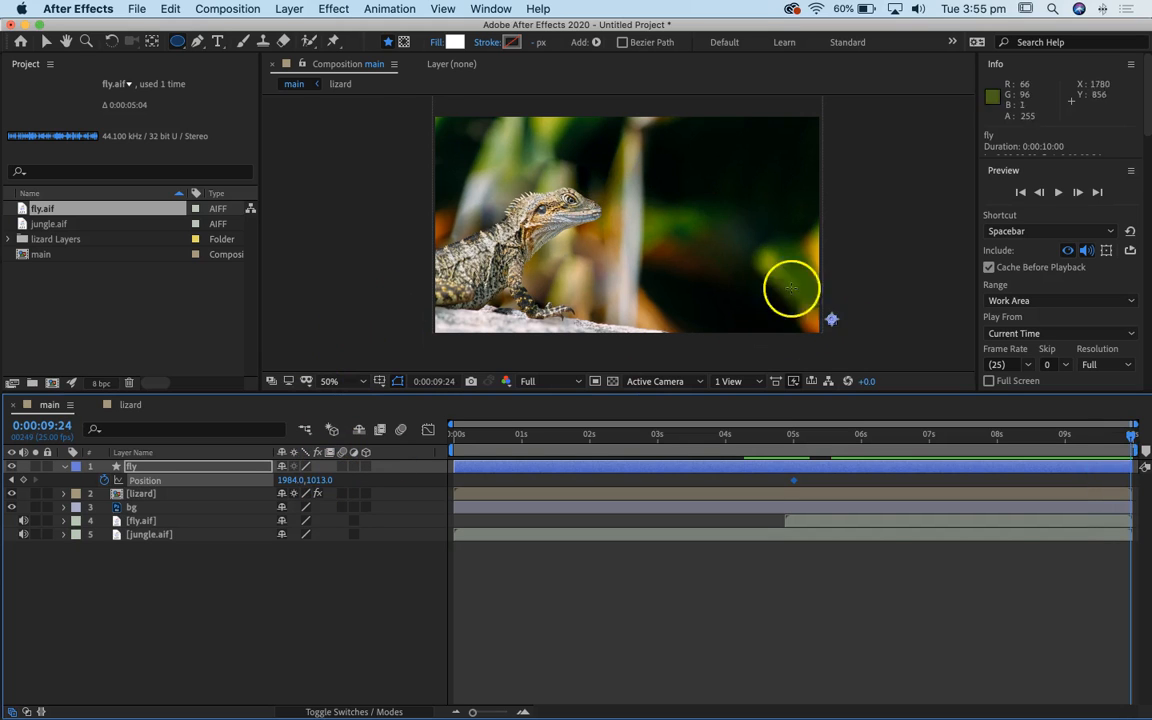
left_click_drag(325, 480, 219, 479)
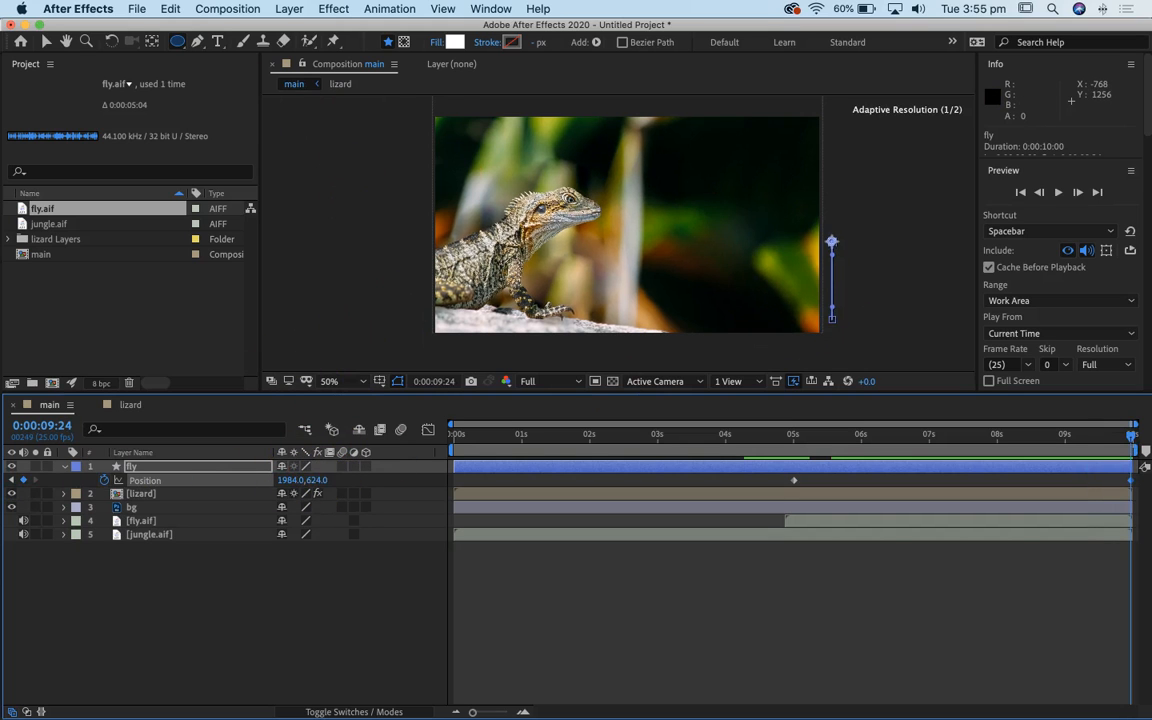
left_click_drag(13, 481, 3, 483)
left_click_drag(324, 481, 3, 464)
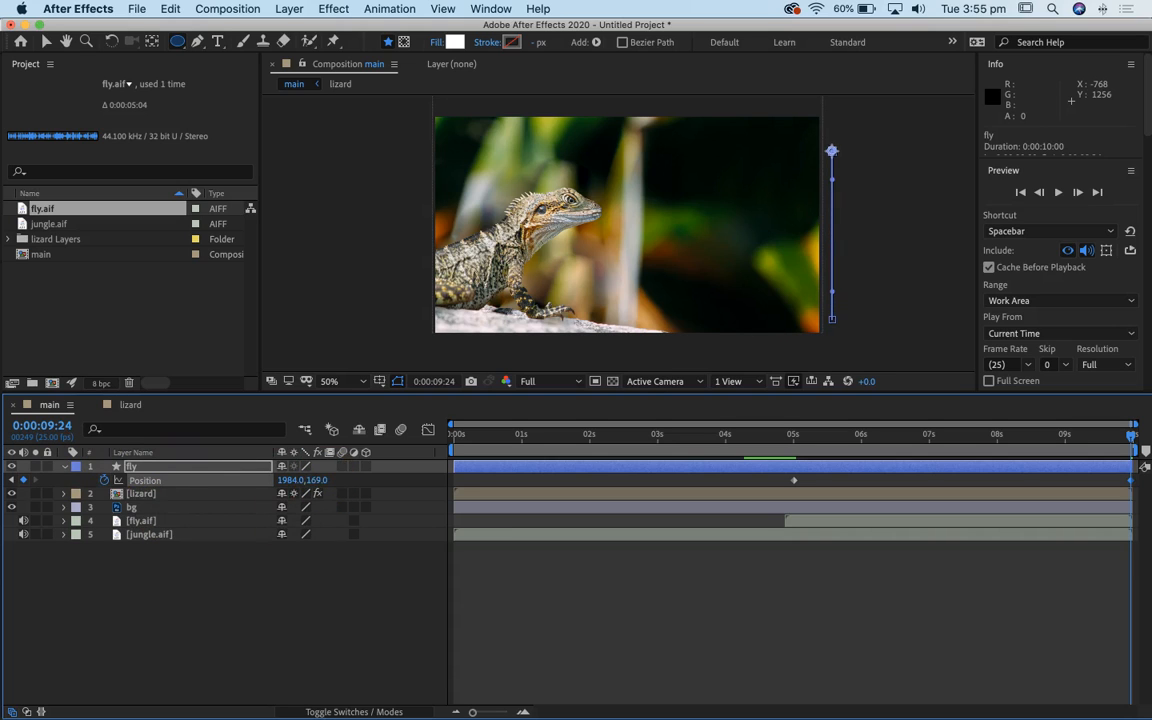
left_click_drag(326, 481, 323, 482)
left_click_drag(108, 480, 83, 480)
left_click_drag(295, 481, 3, 482)
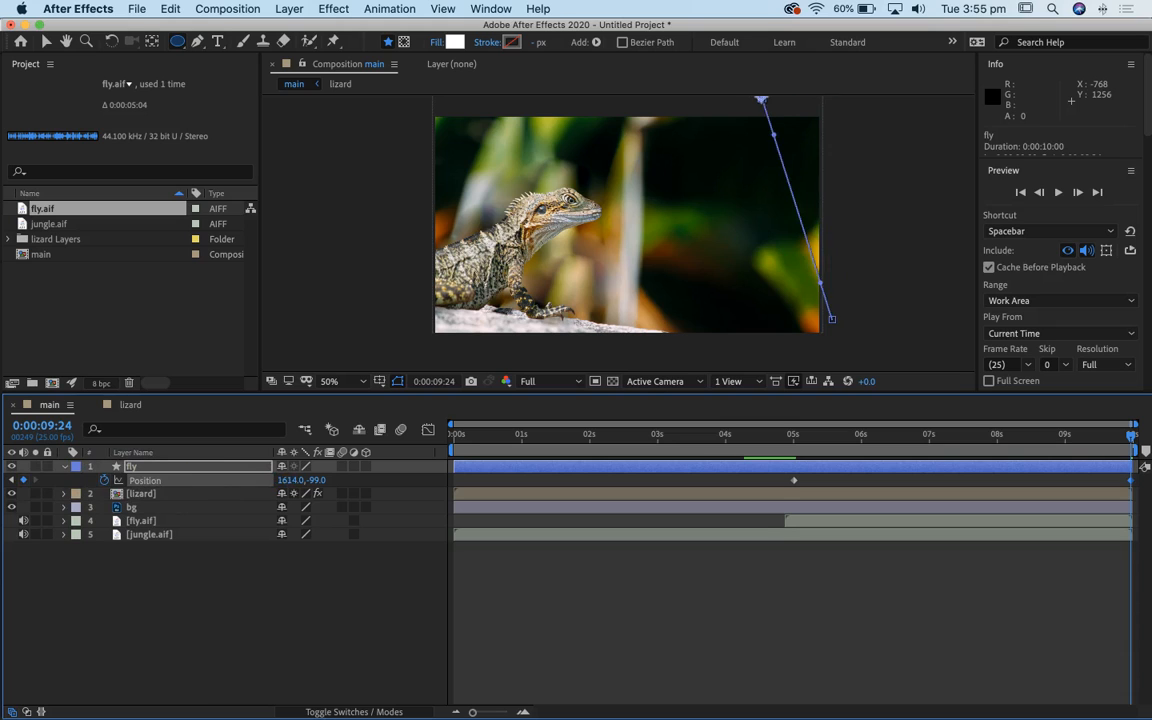
left_click_drag(282, 481, 262, 432)
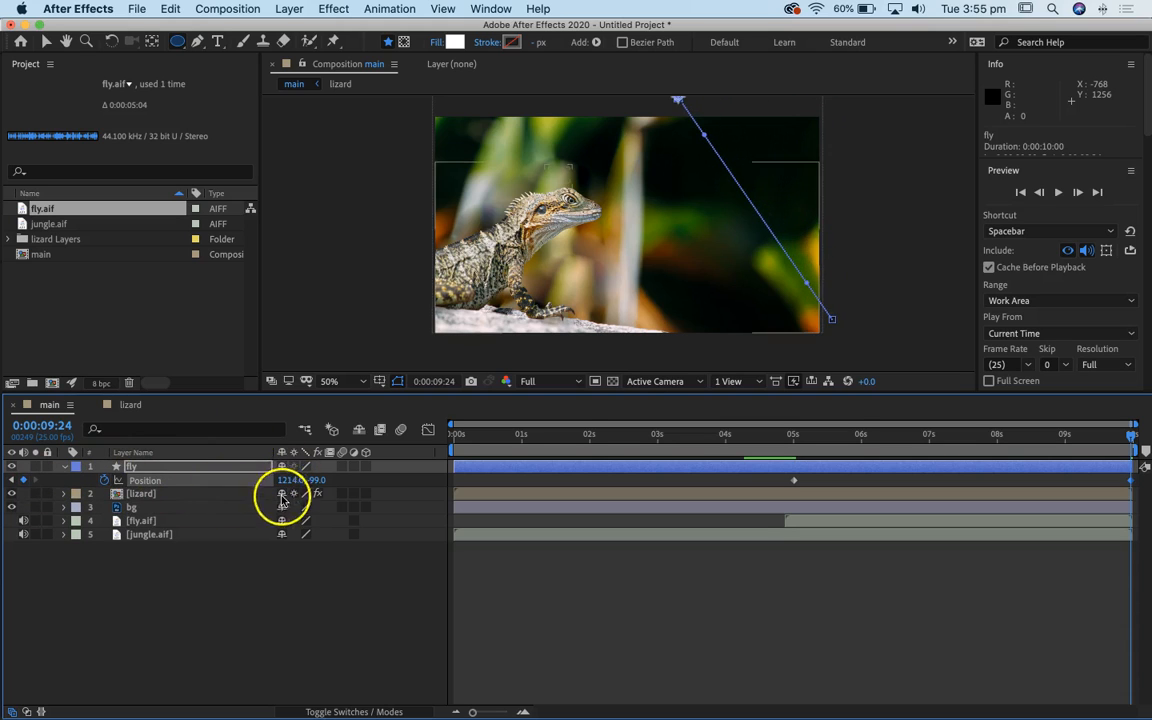
left_click_drag(288, 481, 183, 487)
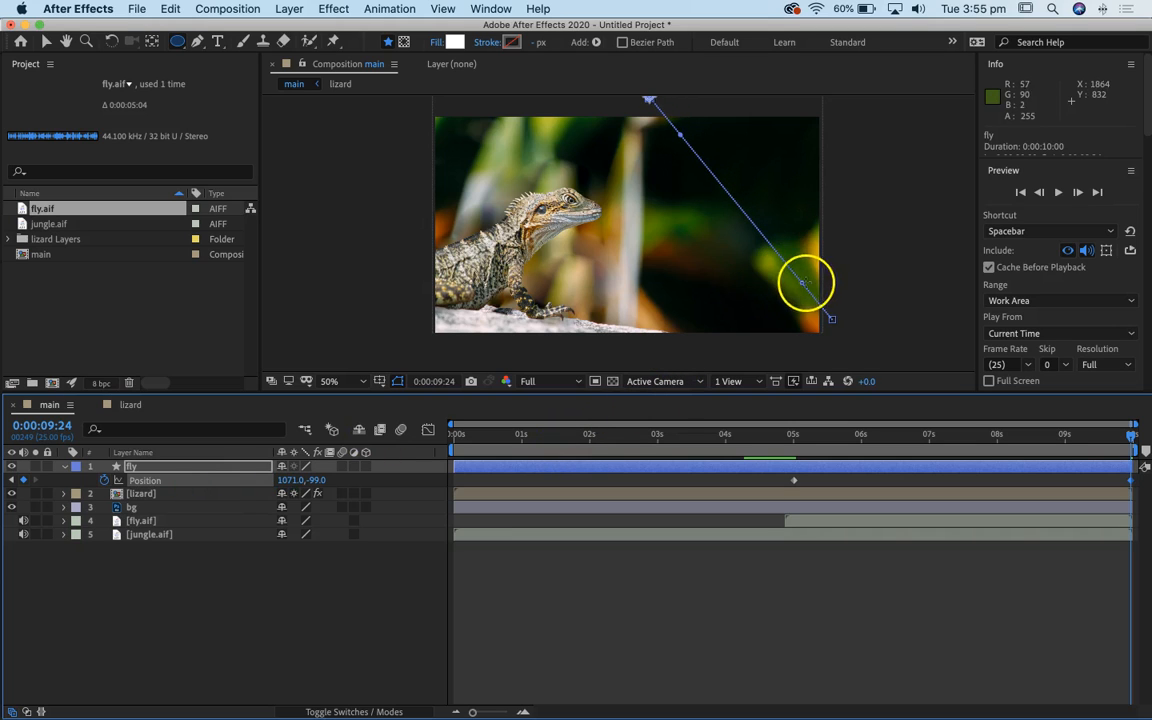
With the Selection tool, bend the fly's straight motion path into an S-shaped curve using both keyframes' direction handles
left_click(47, 42)
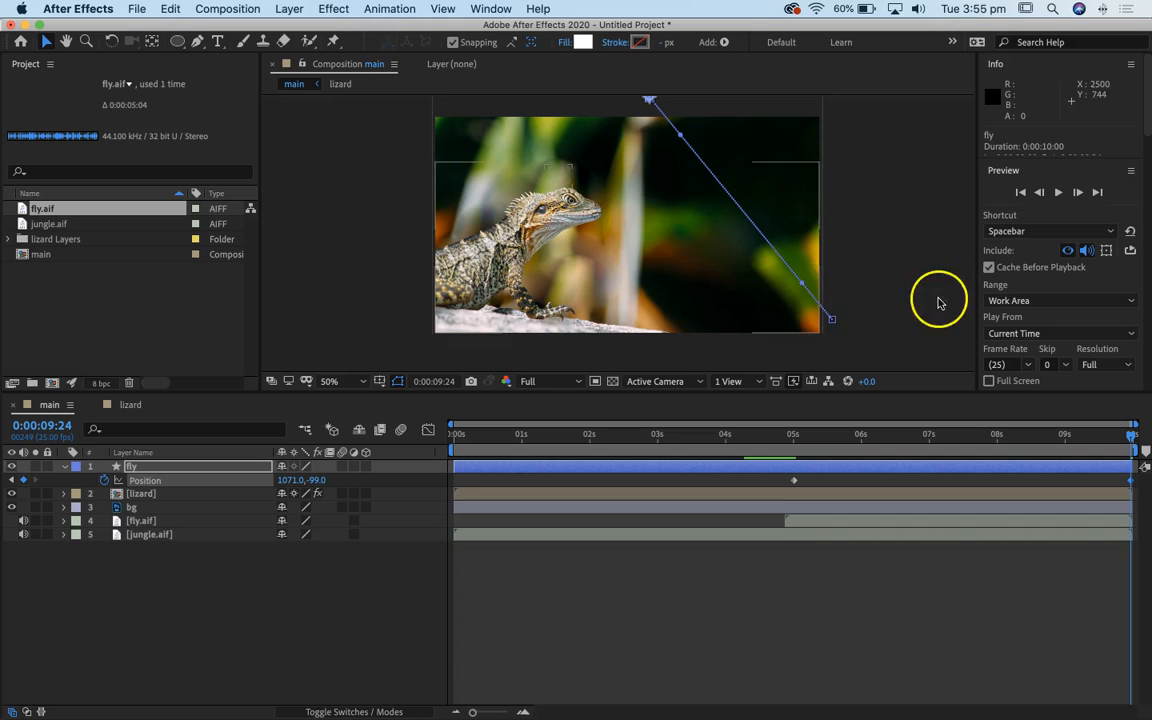
left_click(820, 279)
left_click_drag(681, 134, 571, 245)
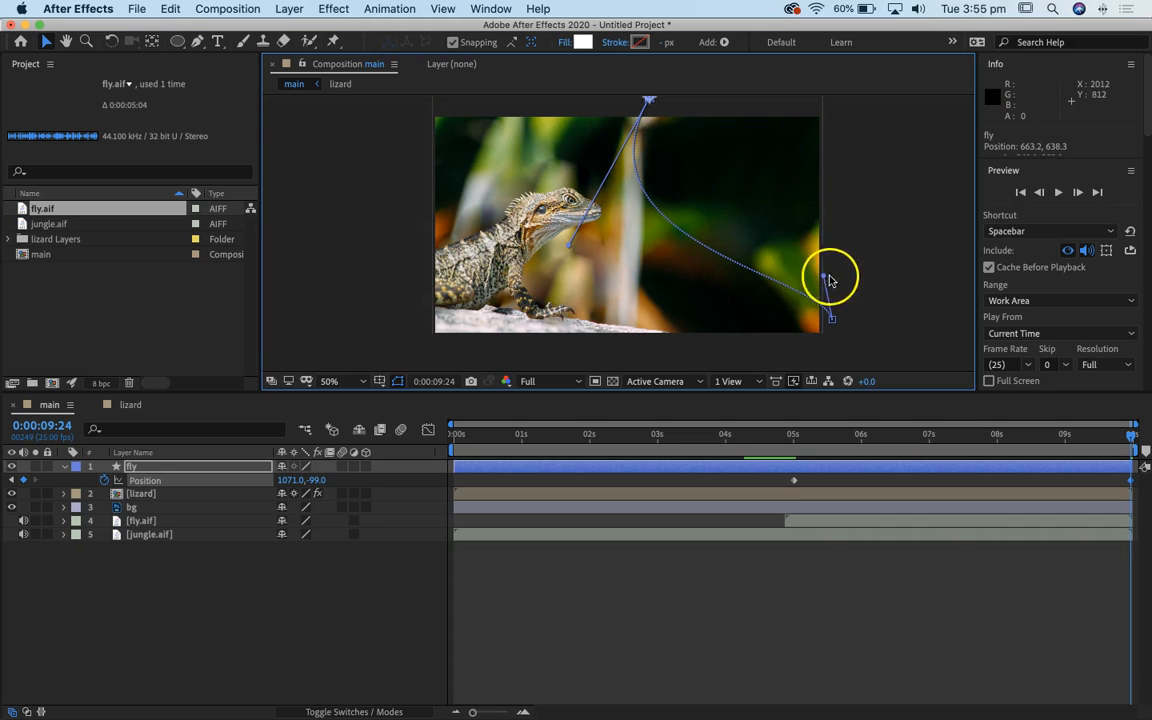
left_click_drag(823, 275, 816, 184)
Preview the composition from 0:00:00:00 to check the fly's curved flight
left_click_drag(946, 437, 404, 420)
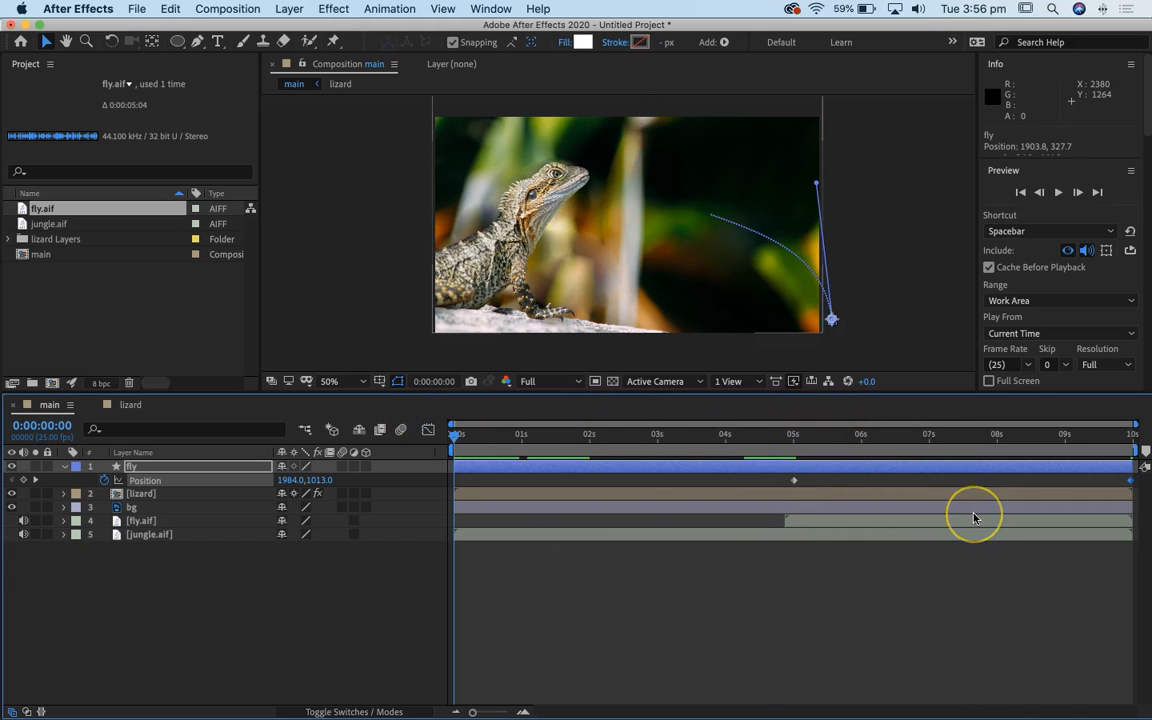
key("space")
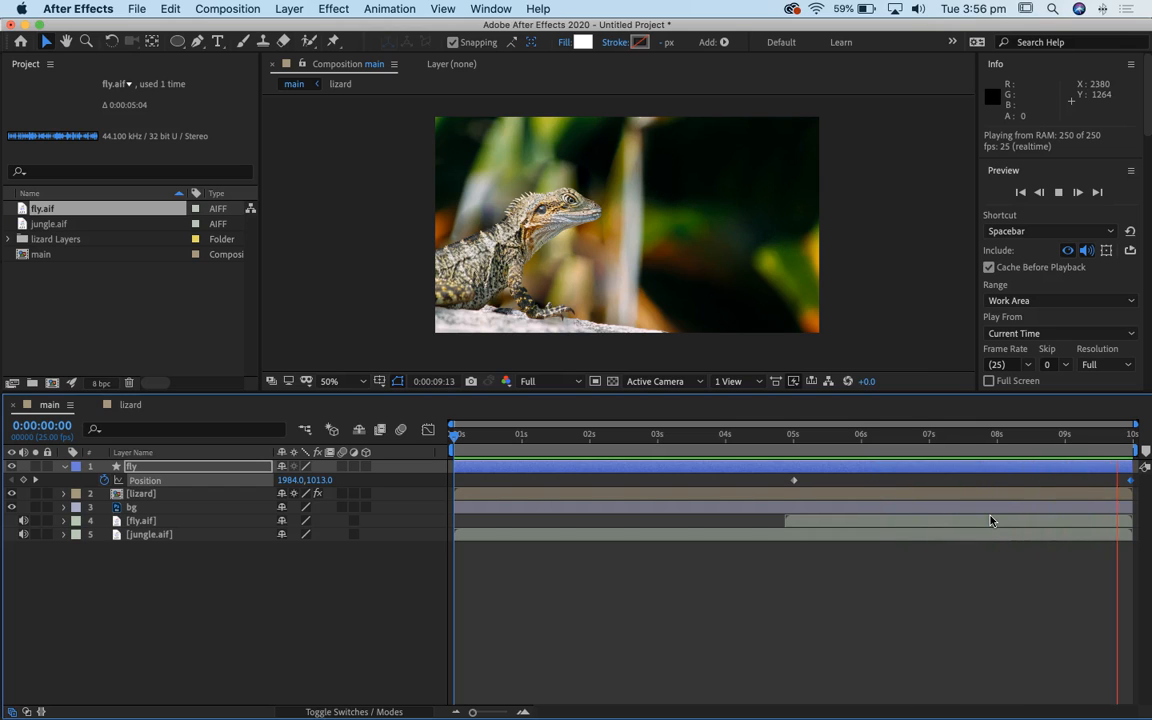
key("space")
Move the fly's first Position keyframe to 0:00:05:17 and its last to just before 8 seconds, and preview the faster flight
left_click_drag(852, 440, 866, 441)
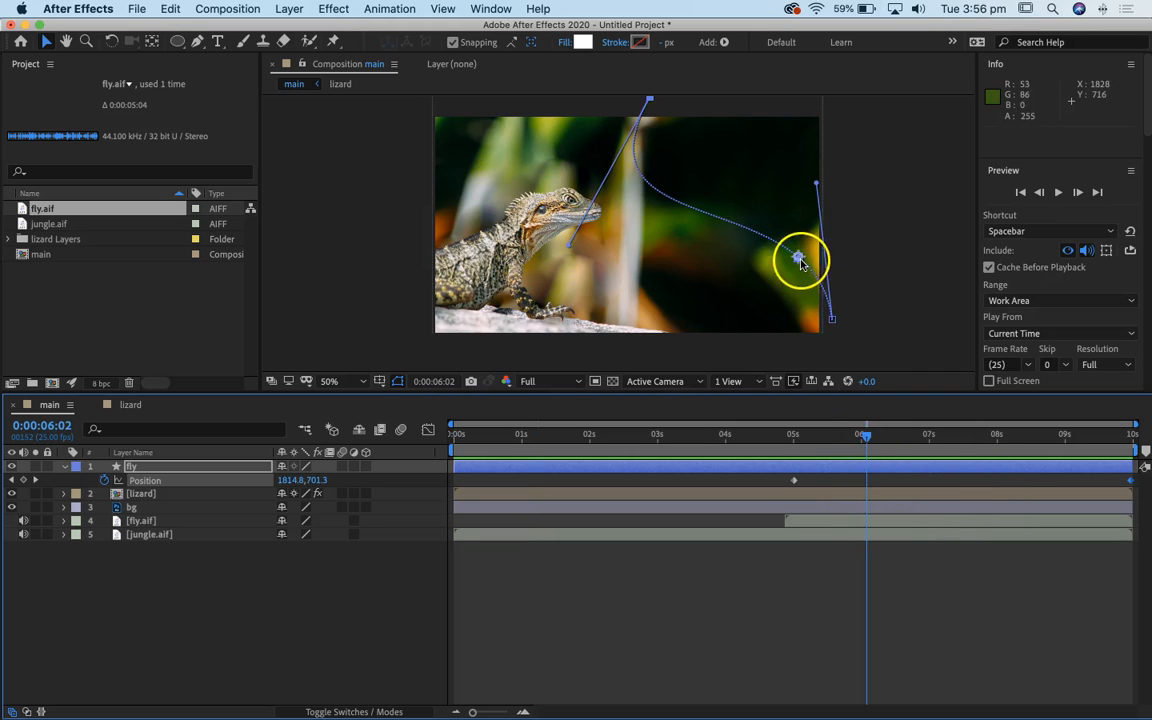
left_click_drag(794, 485, 867, 487)
left_click_drag(1131, 480, 990, 480)
left_click(820, 481)
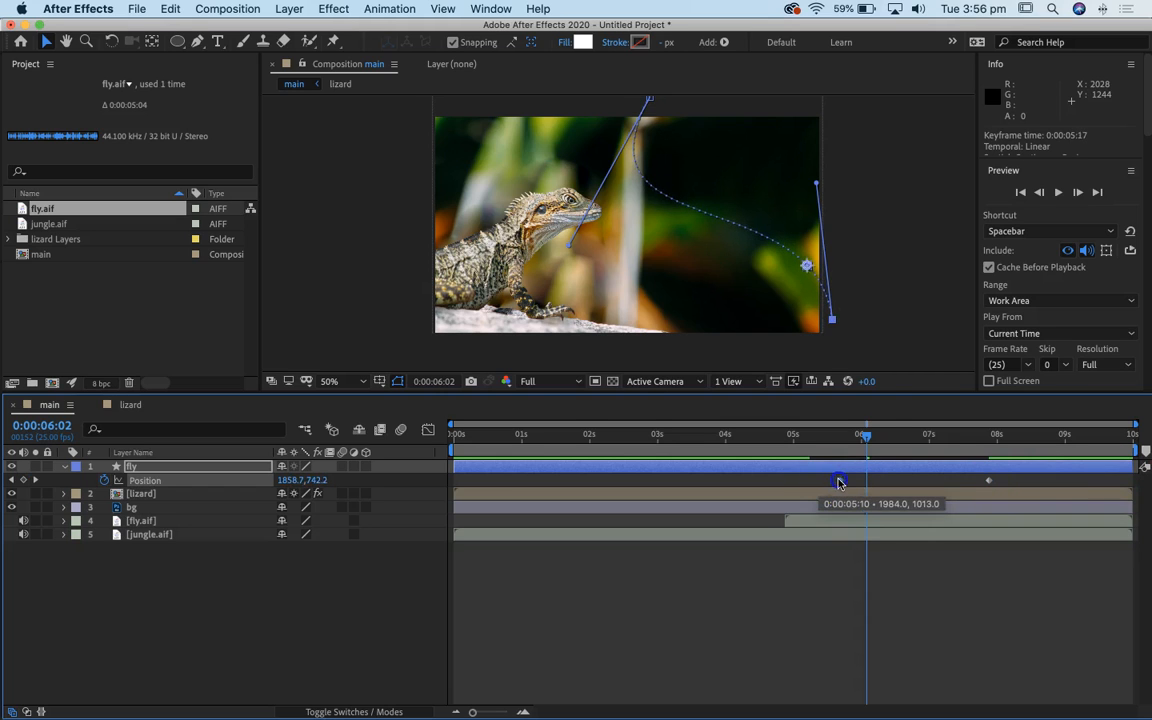
left_click_drag(866, 434, 747, 447)
key("space")
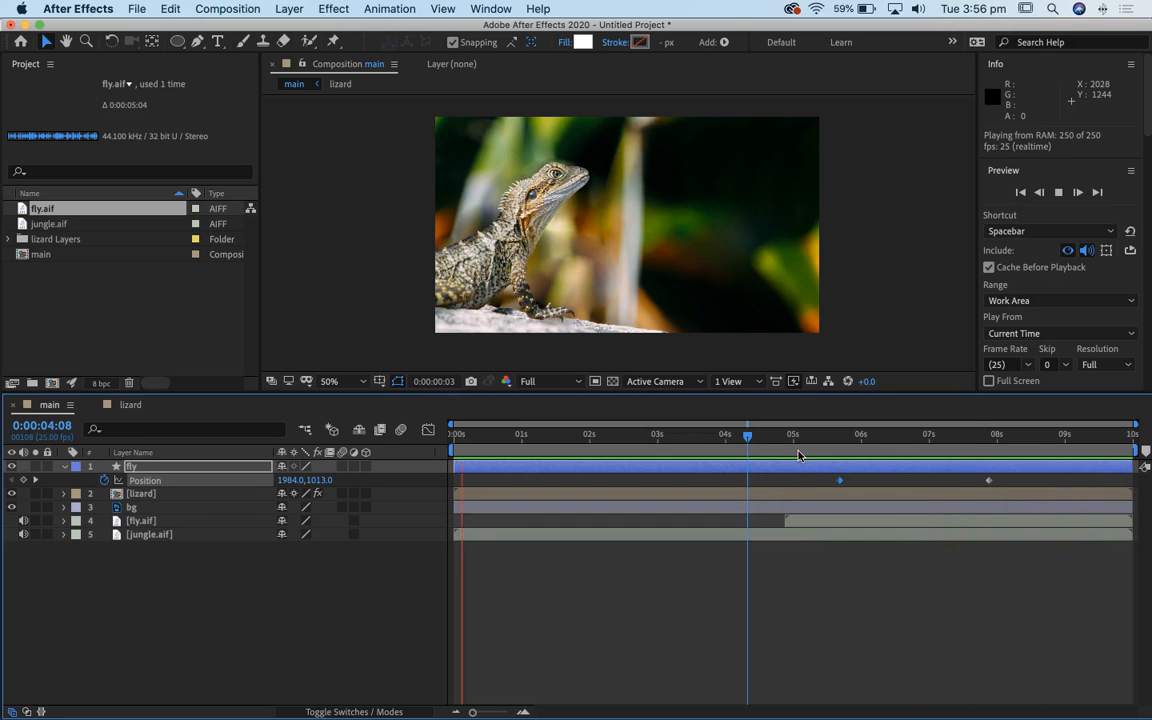
Expand the lizard layer's puppet pins and add Position keyframes for Puppet Pin 4 and Puppet Pin 3 at 0:00:07:02
left_click_drag(771, 437, 936, 409)
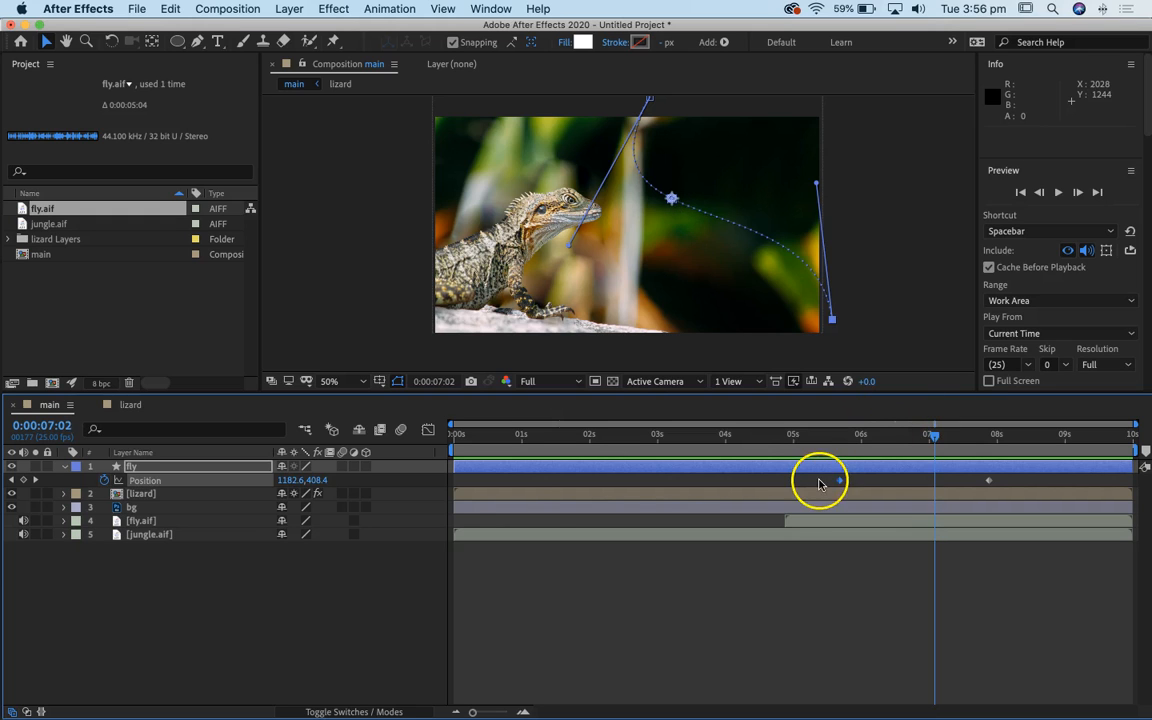
left_click(165, 494)
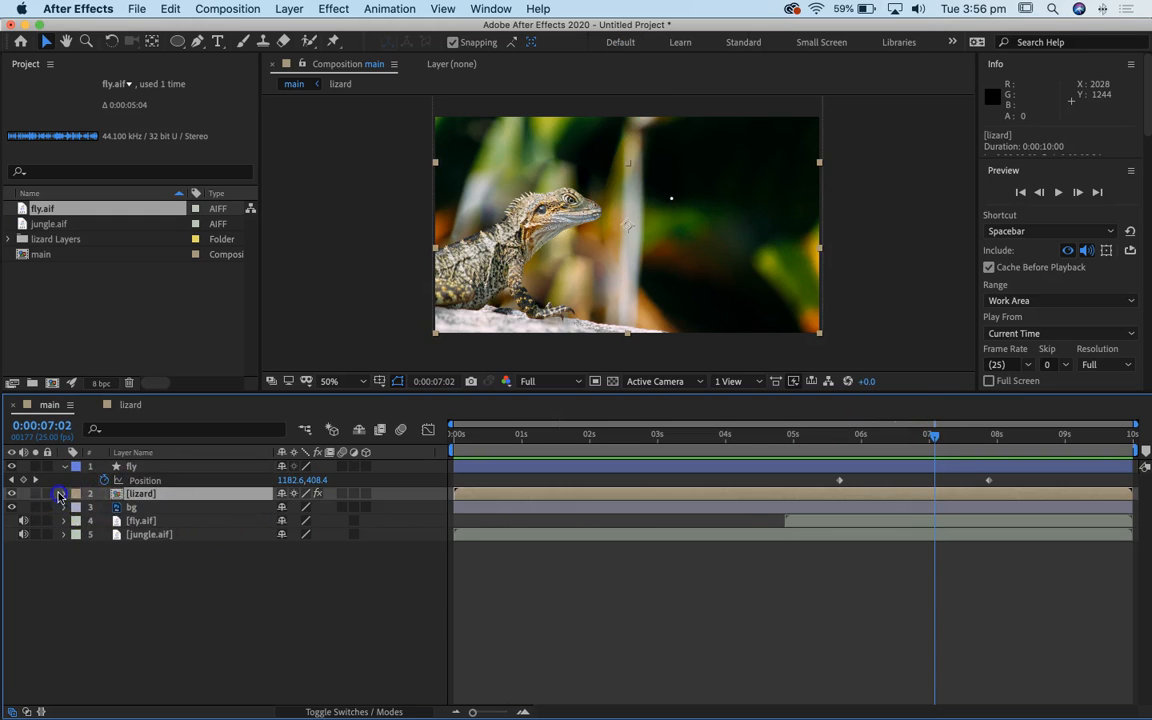
left_click(61, 494)
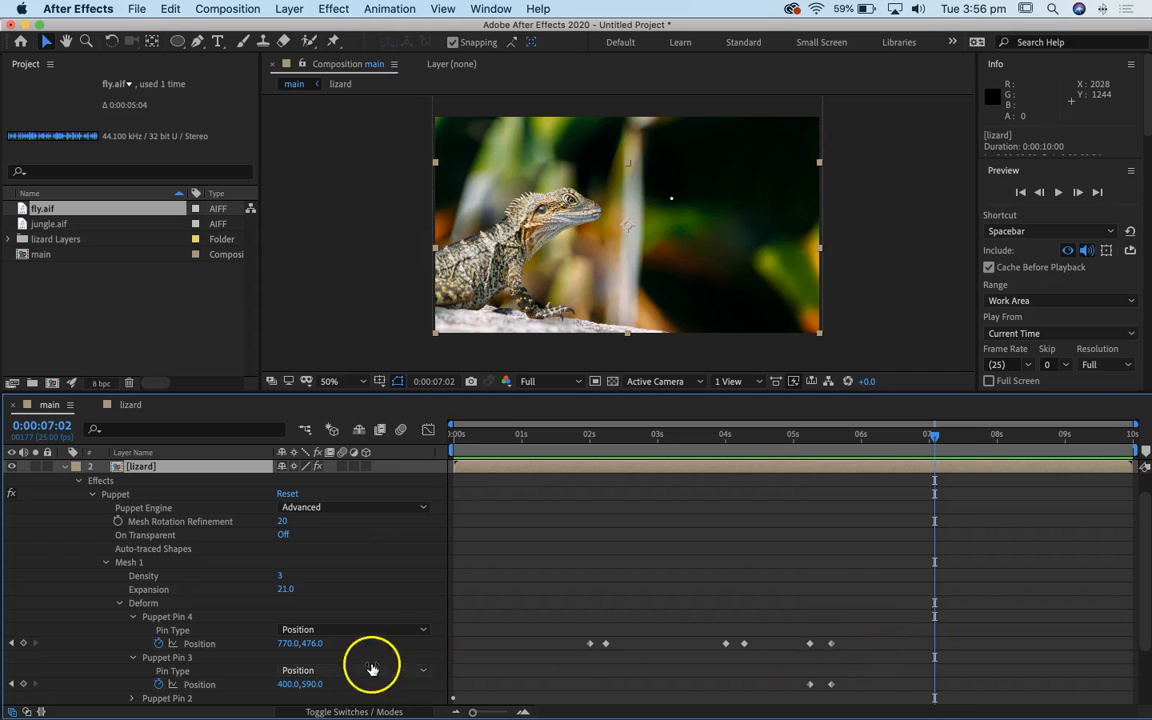
scroll(98, 622, "down", 4)
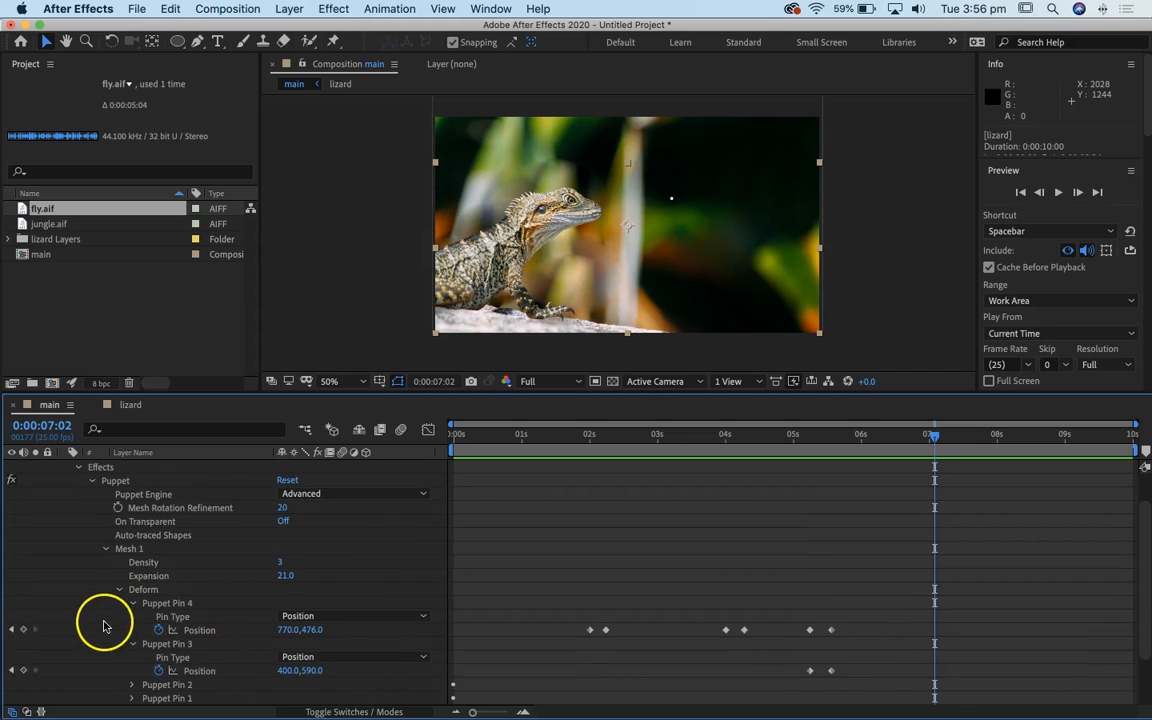
left_click(23, 562)
left_click(24, 603)
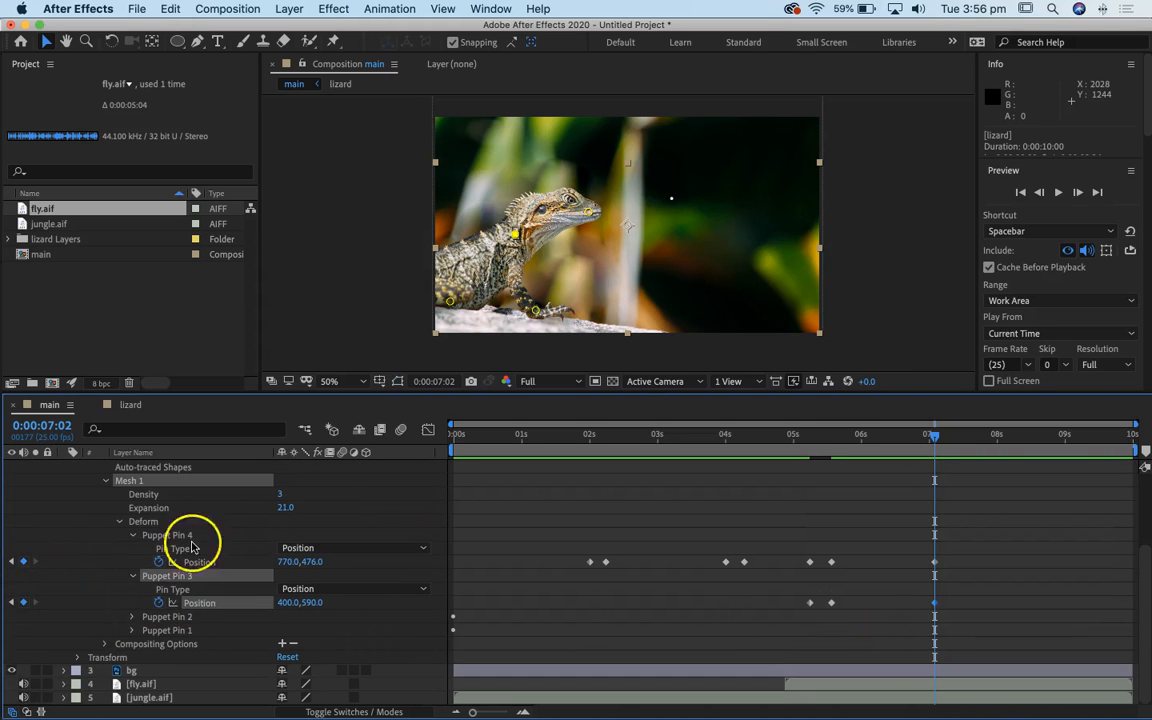
At 0:00:07:16, raise the lizard's head by moving Puppet Pin 4 to 750, 300 and Puppet Pin 3 to 416, 570
left_click_drag(940, 437, 973, 437)
left_click_drag(590, 210, 584, 184)
left_click_drag(551, 228, 519, 229)
left_click_drag(584, 187, 585, 178)
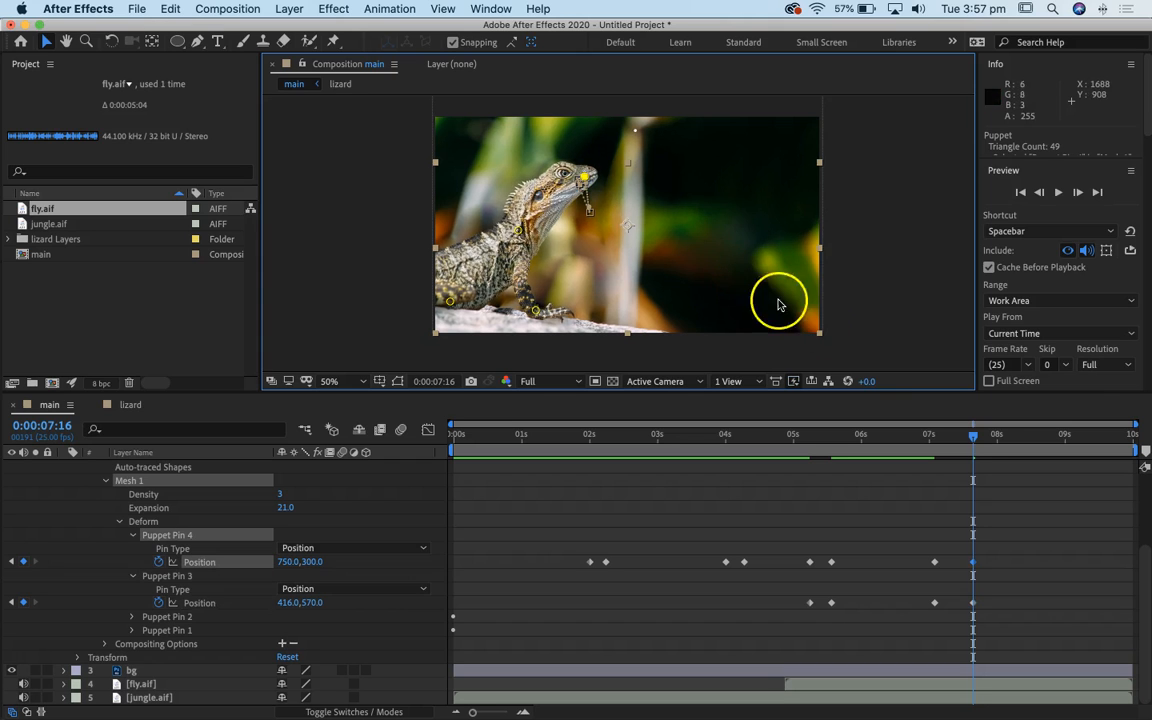
Play back the animation from the start to check the lizard's head movement against the fly
left_click(456, 431)
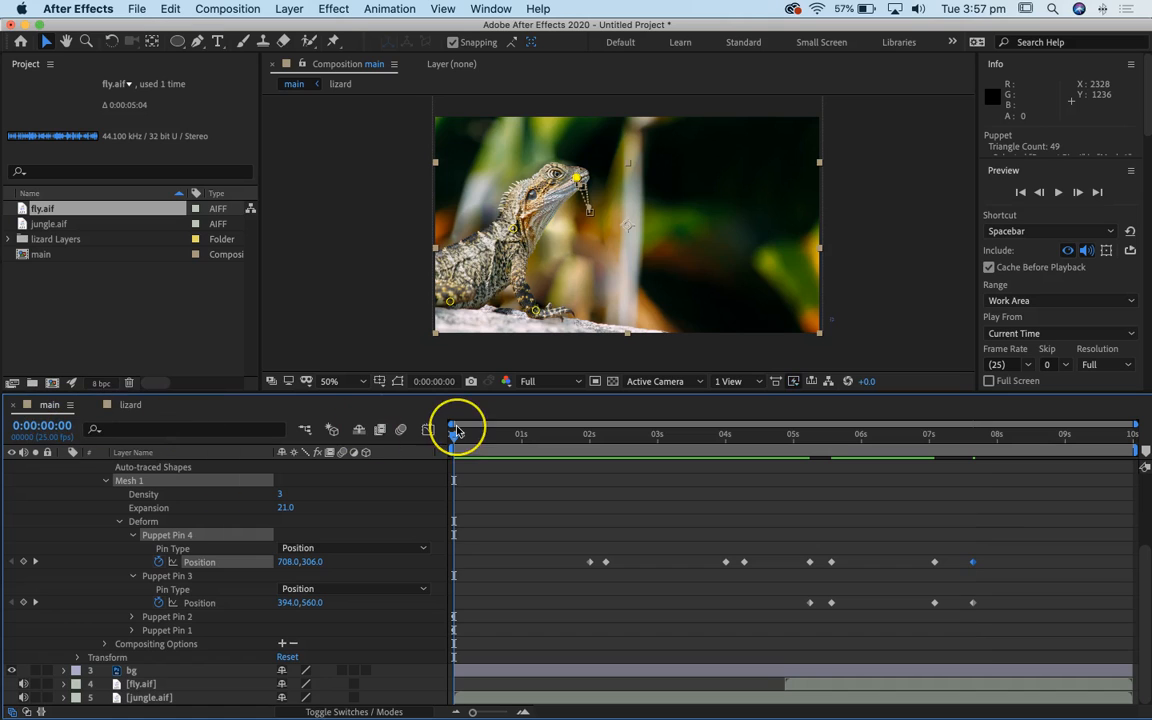
key("space")
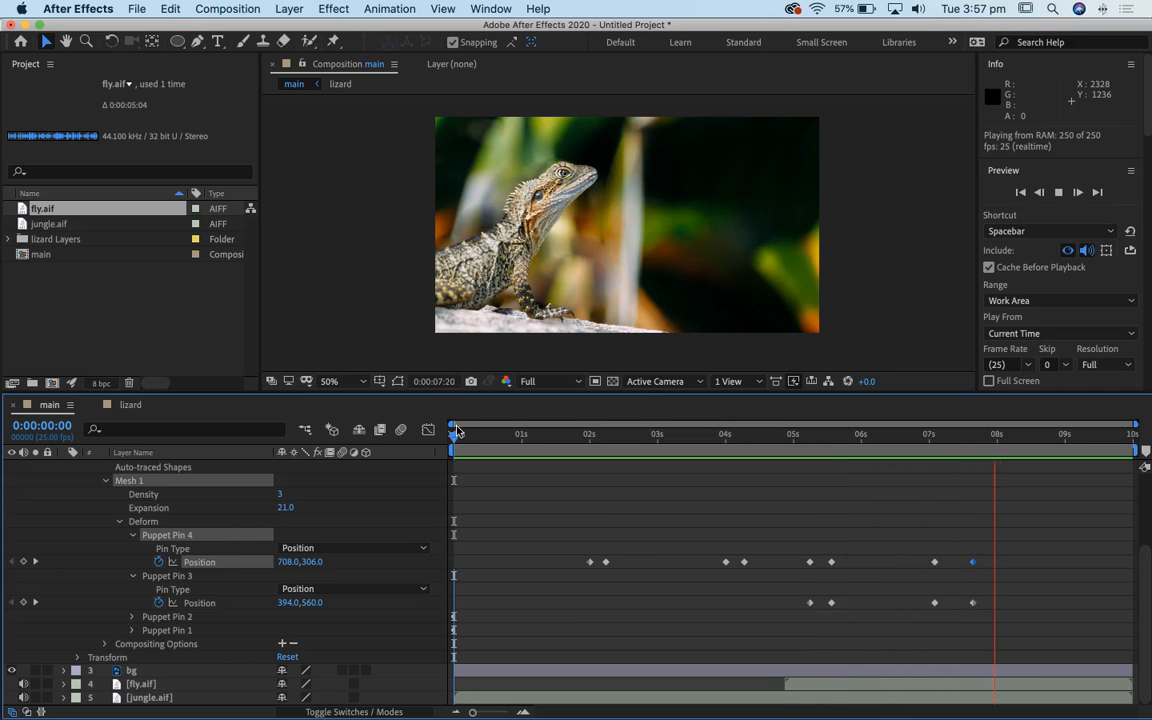
key("space")
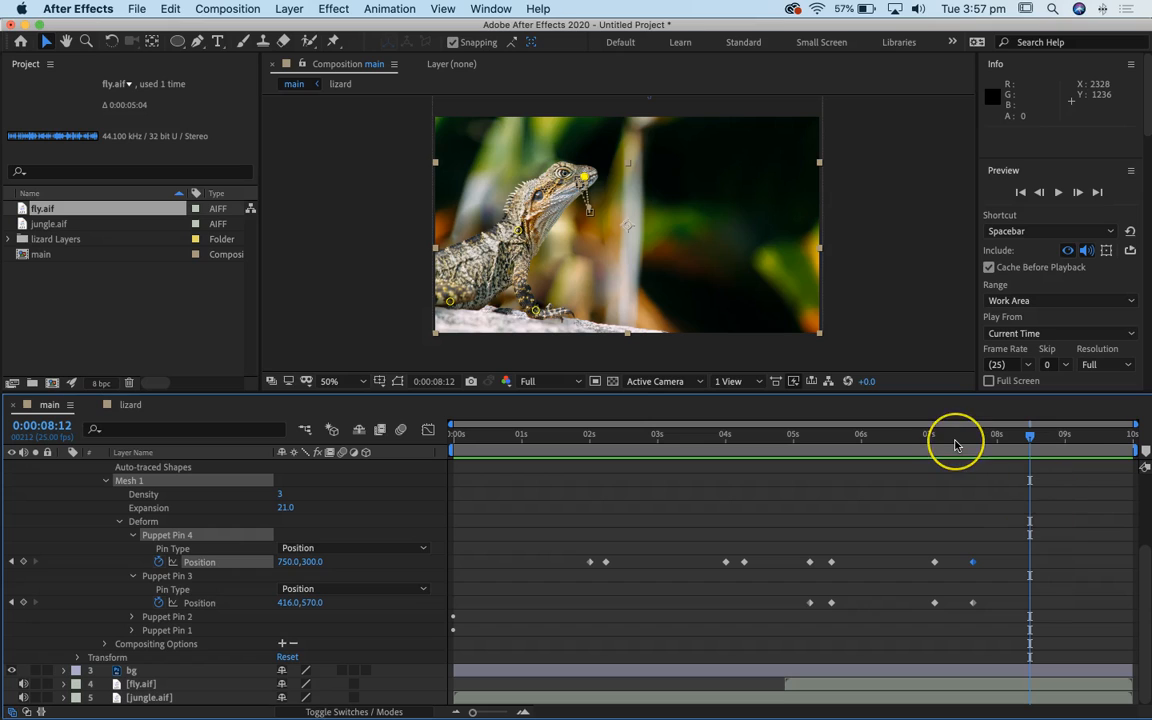
Delete all Position keyframes of Puppet Pin 4 and Puppet Pin 3 on the lizard layer
left_click(905, 525)
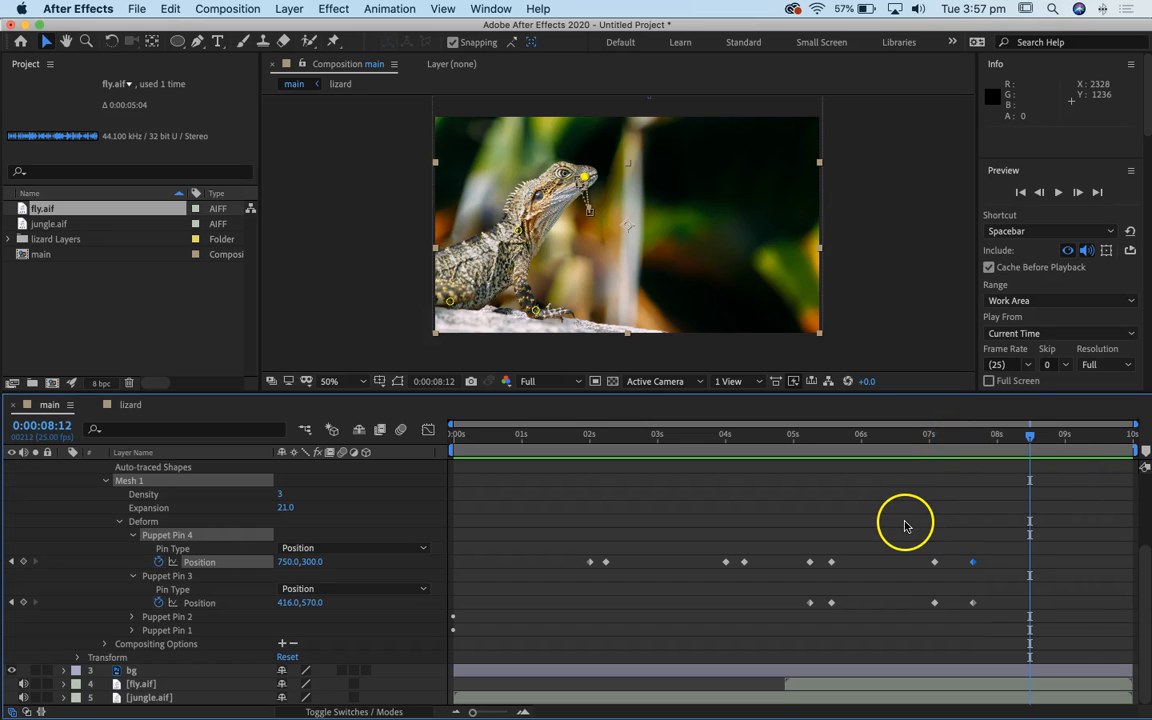
left_click_drag(1010, 527, 447, 660)
key("Delete")
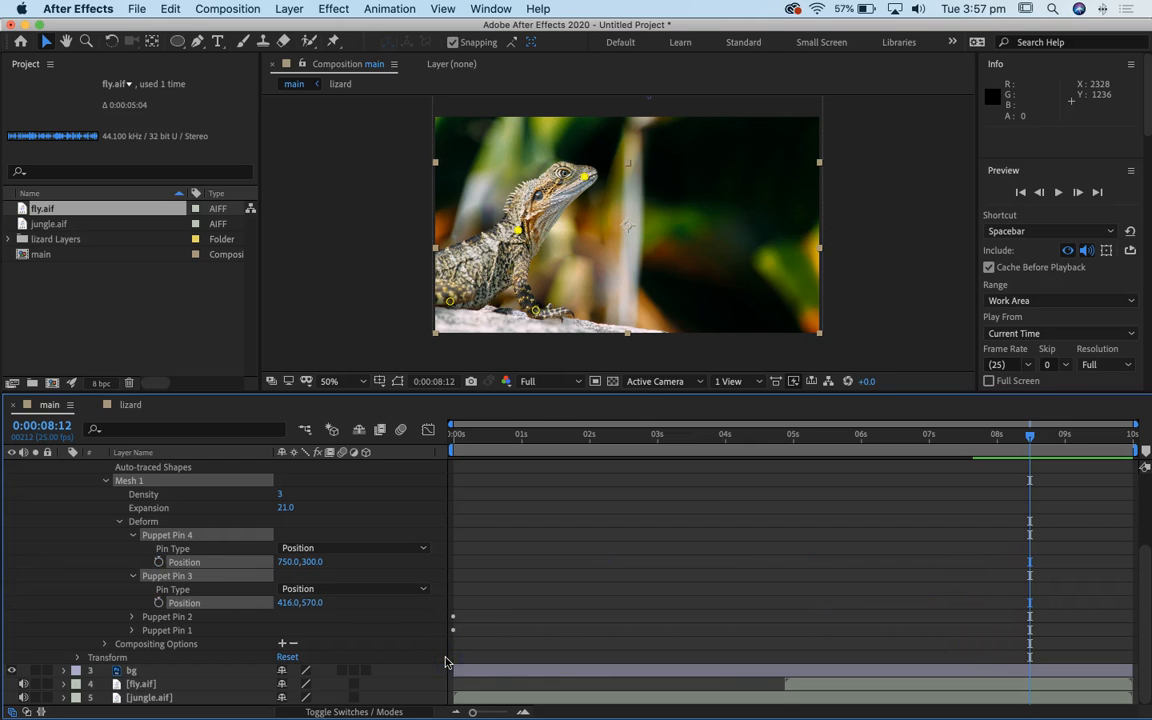
Activate the Puppet Pin tool at 0:00:00:00 and select only Puppet Pin 4 on the lizard's snout
left_click(332, 41)
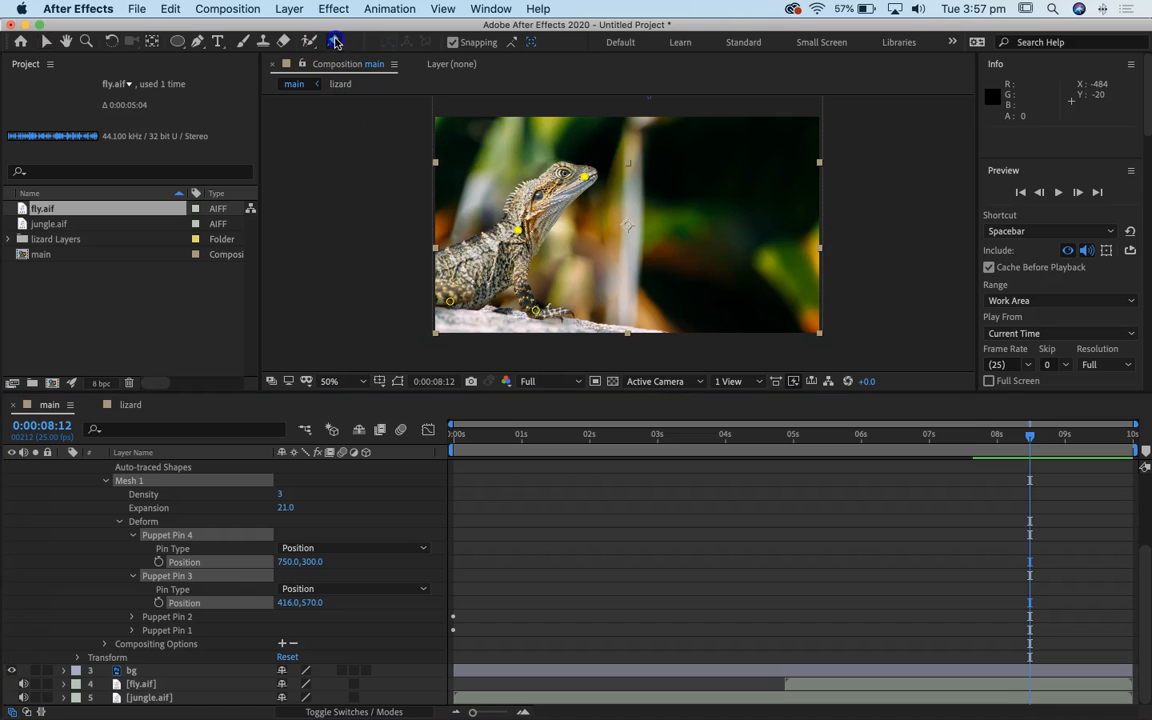
left_click_drag(681, 437, 305, 443)
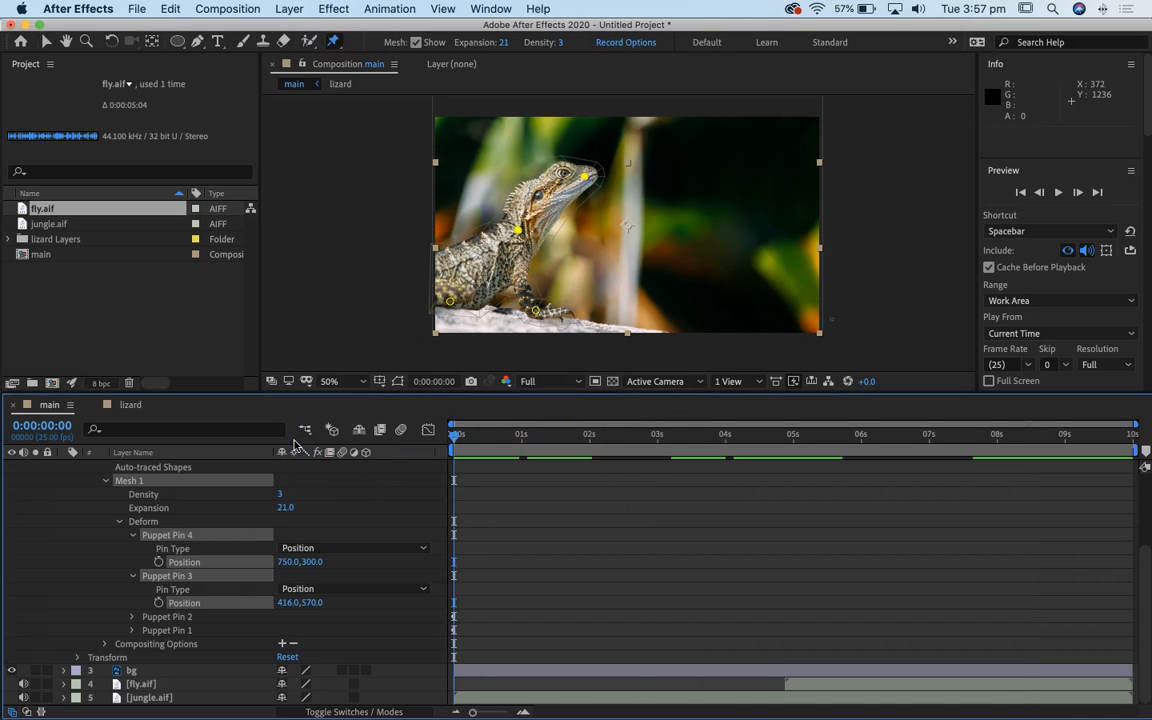
left_click(566, 510)
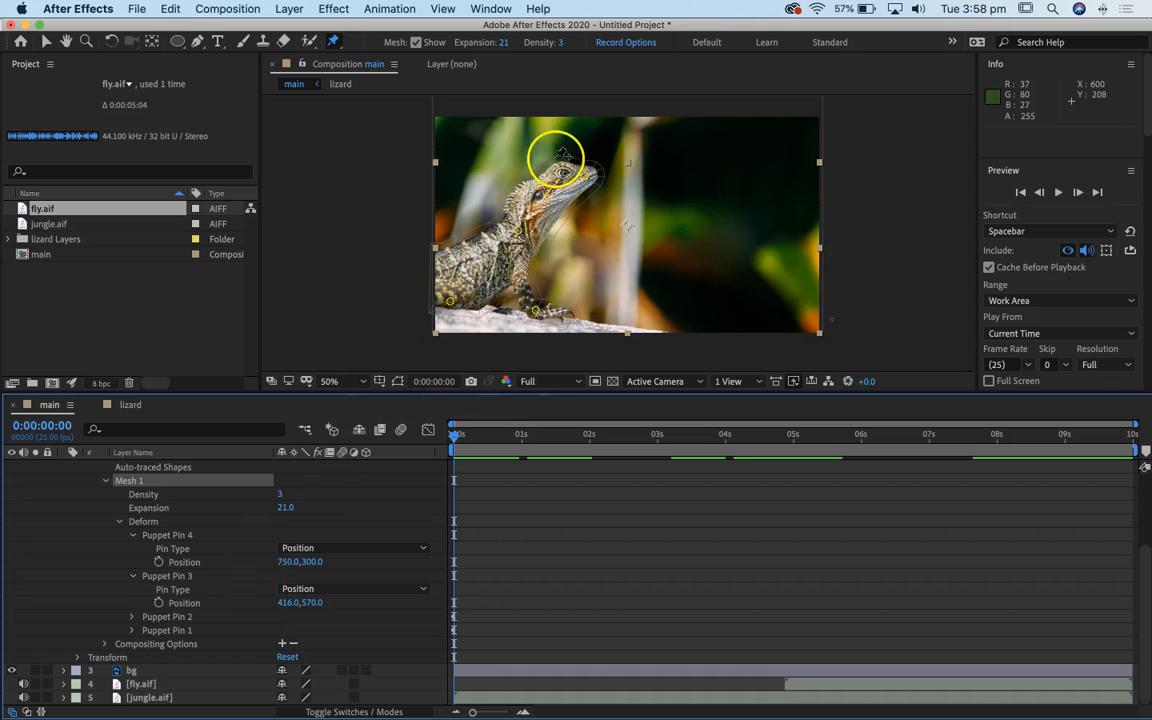
left_click(585, 179)
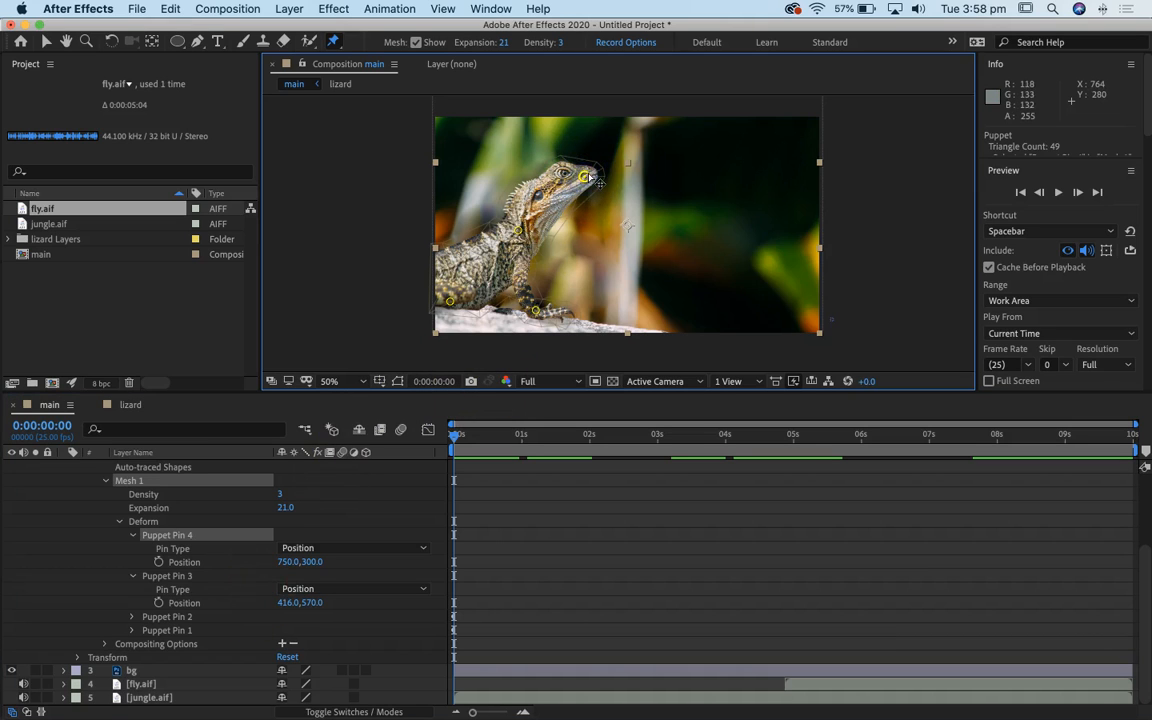
Try recording a real-time head movement with Puppet Pin 4, starting at 0:00:00:00
left_click_drag(586, 178, 588, 180)
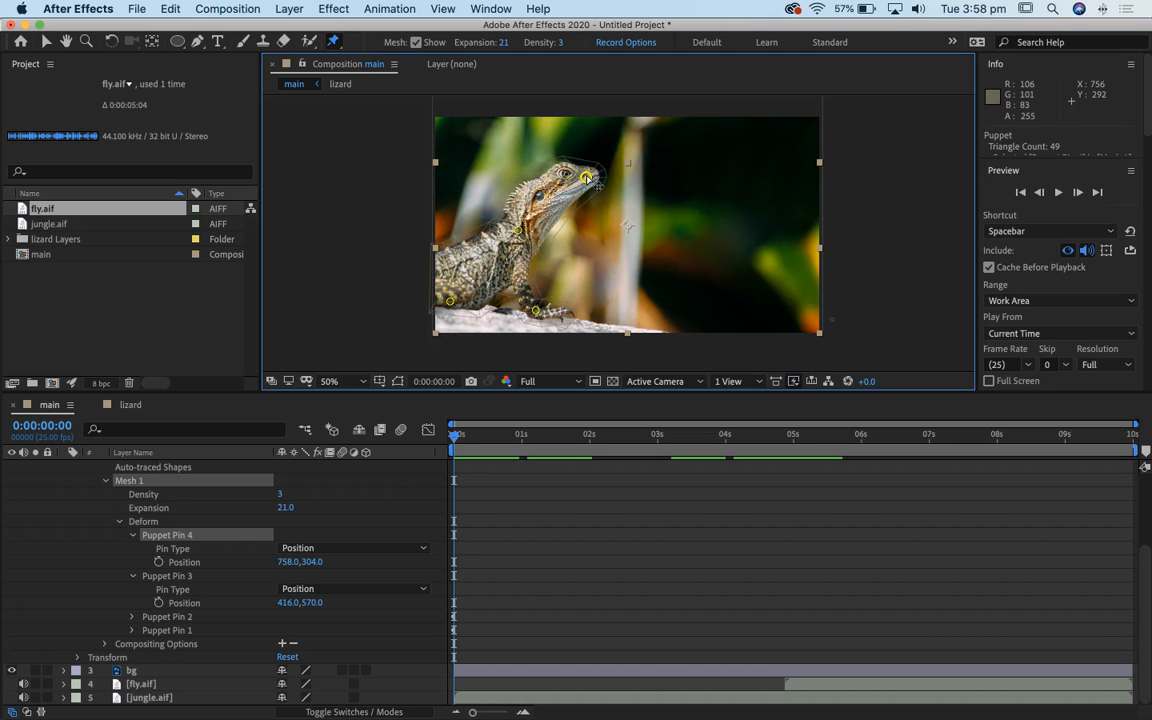
key("super+z")
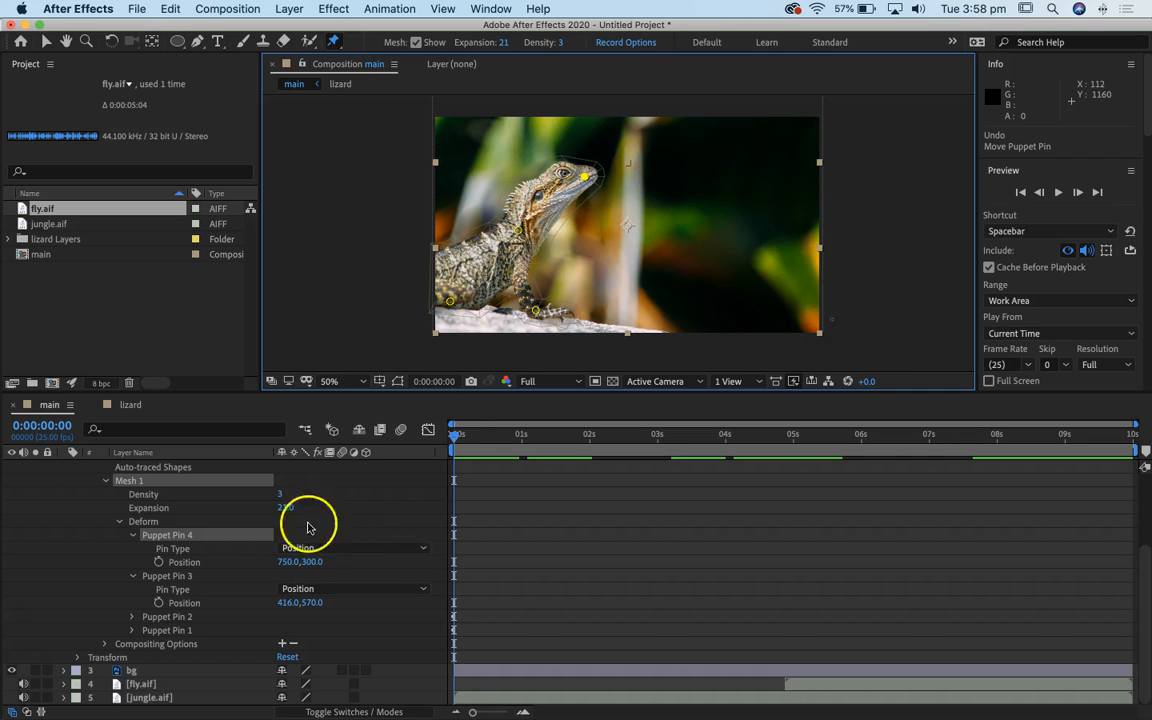
left_click_drag(455, 440, 354, 440)
left_click(547, 450)
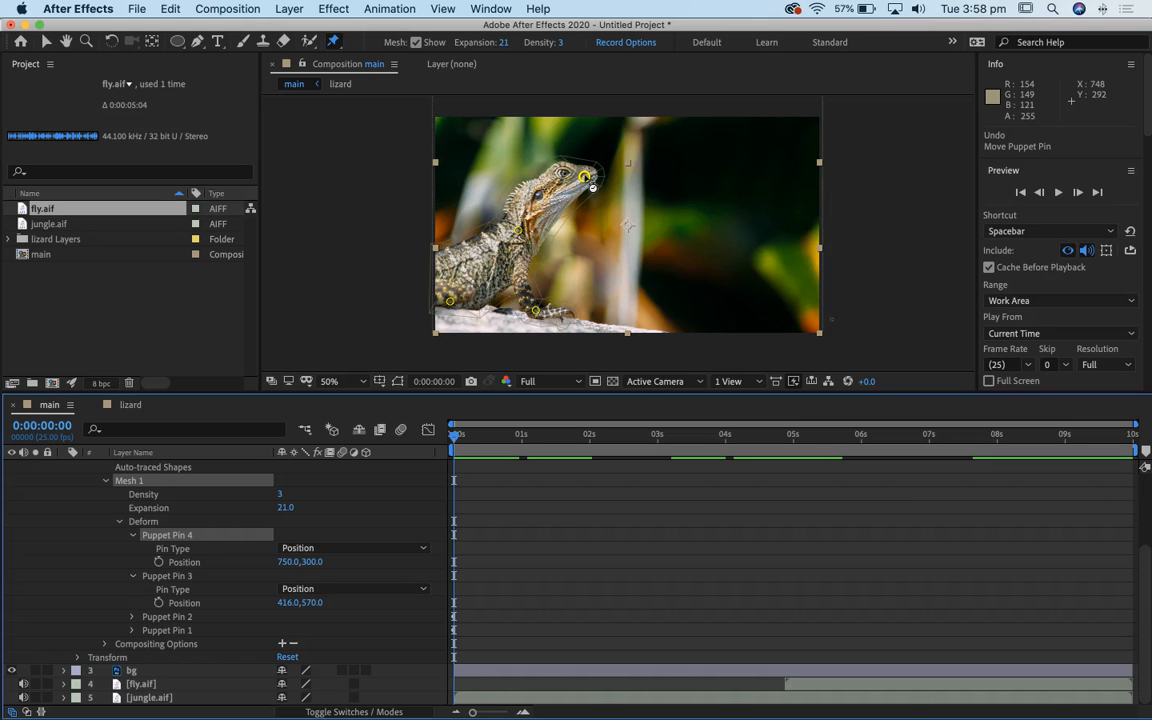
mouse_move(592, 186)
left_mouse_down()
mouse_move(586, 175)
mouse_move(635, 234)
mouse_move(594, 157)
left_mouse_up()
left_click_drag(582, 437, 218, 444)
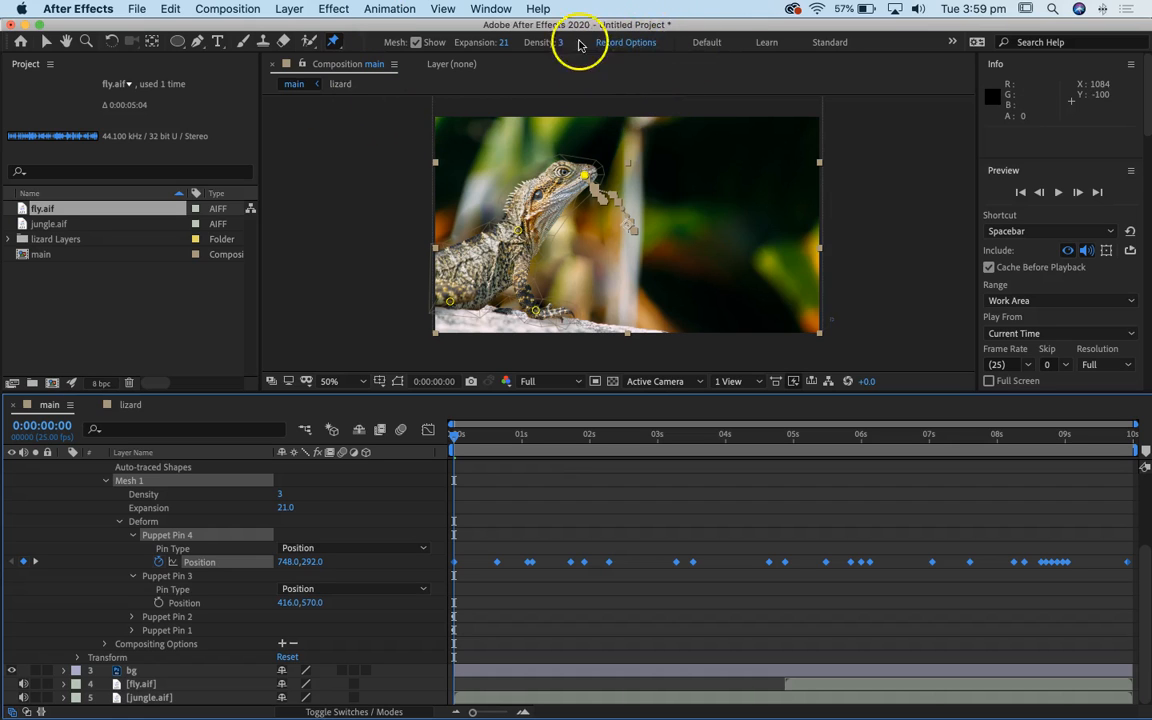
Play back the recorded head movement and undo the pin recording
key("space")
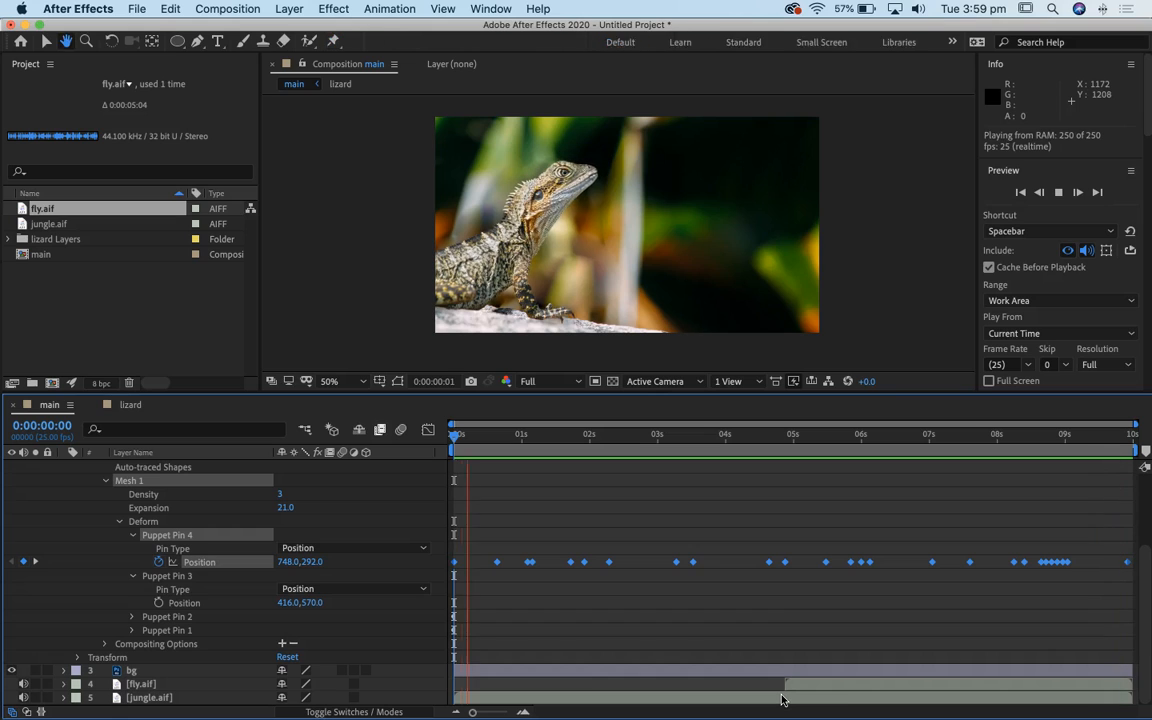
left_click(800, 632)
key("super+z")
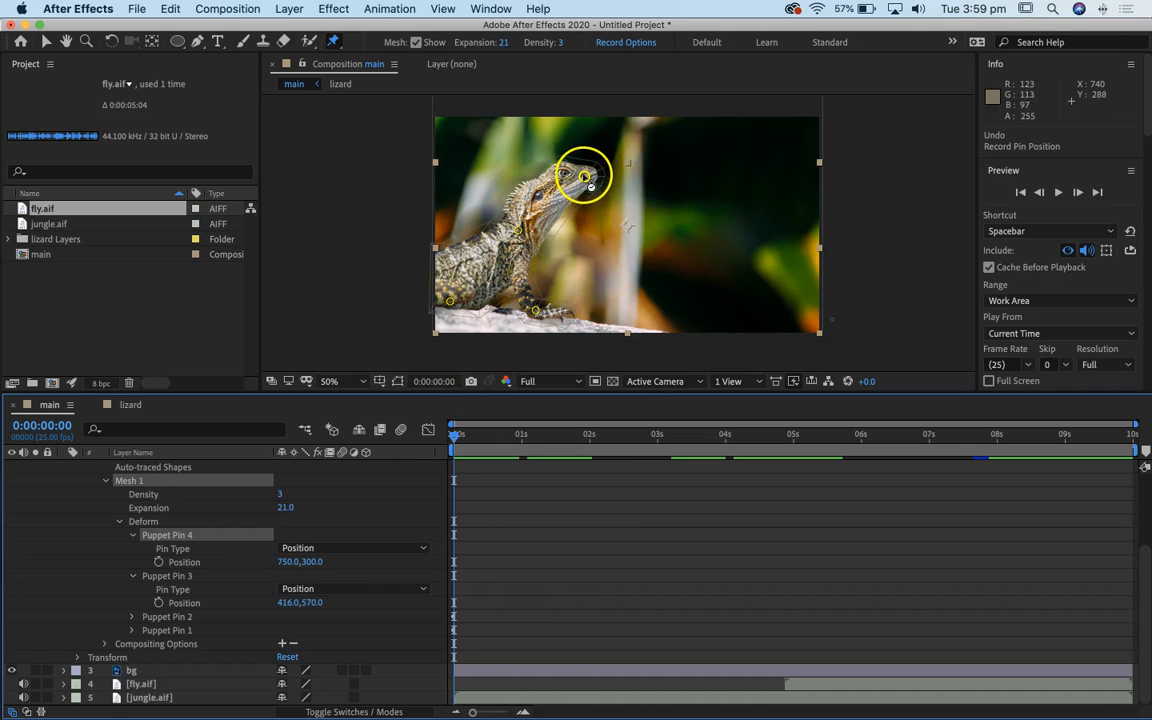
Record Puppet Pin 4's motion in real time from 0:00:00:00 and play back the new head movement
mouse_move(585, 177)
left_mouse_down()
mouse_move(600, 208)
mouse_move(594, 187)
left_mouse_up()
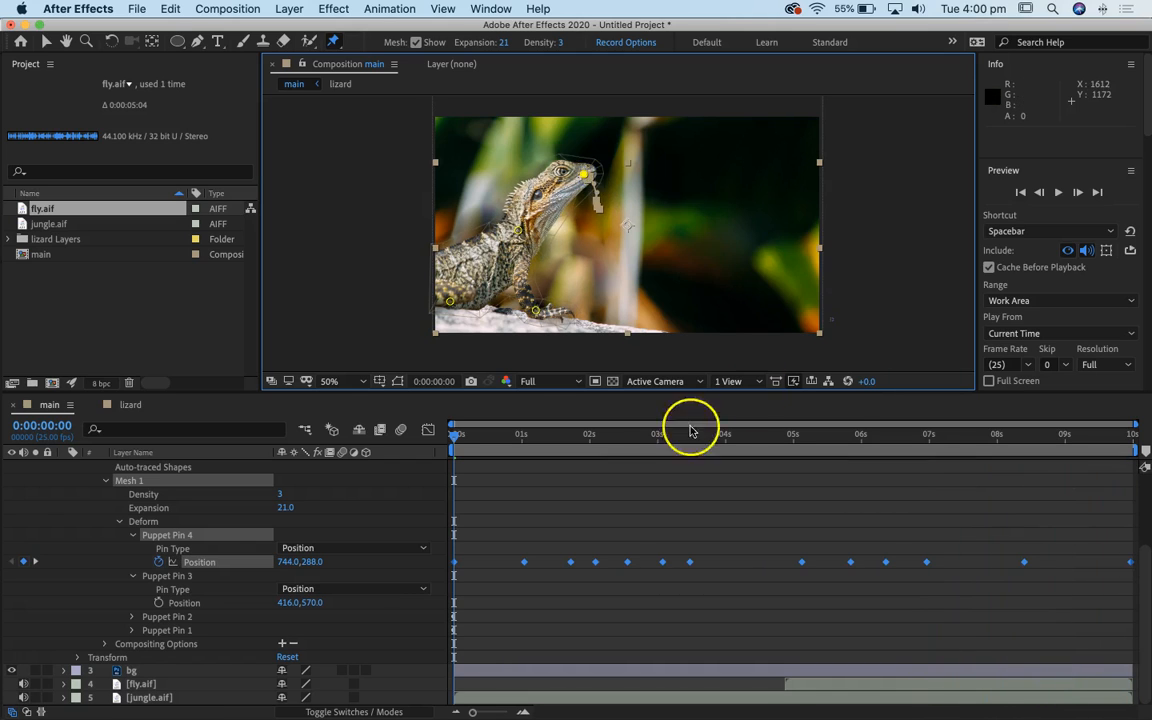
left_click_drag(548, 438, 396, 439)
key("space")
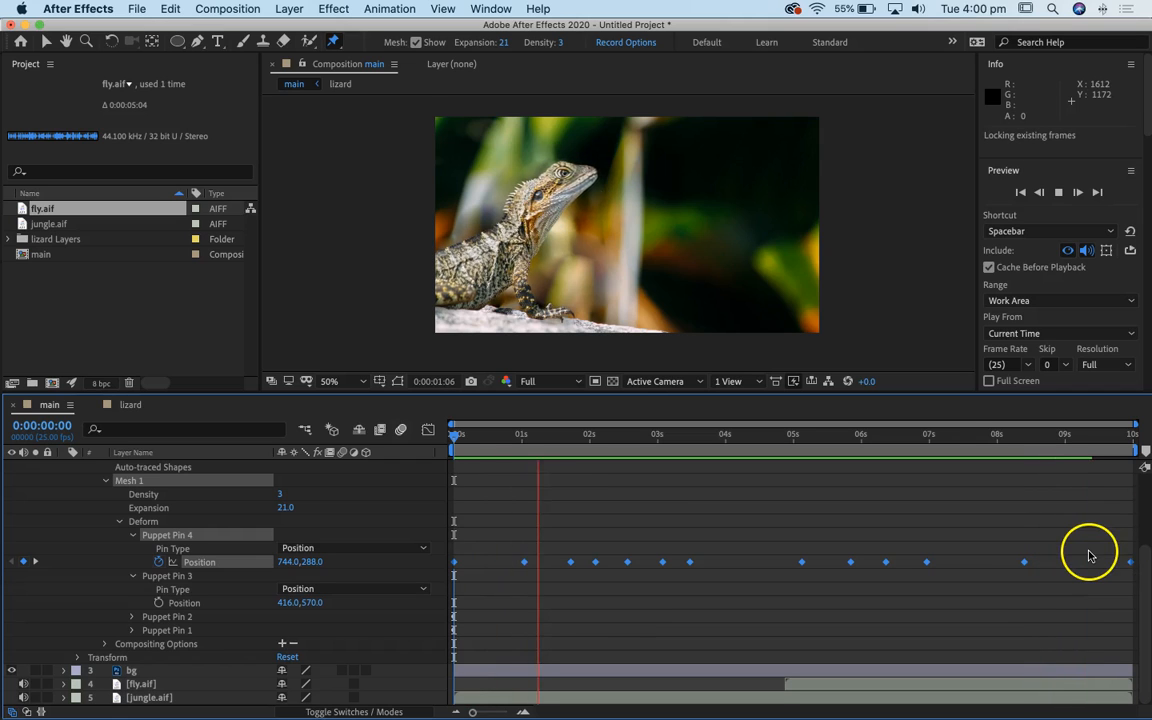
key("space")
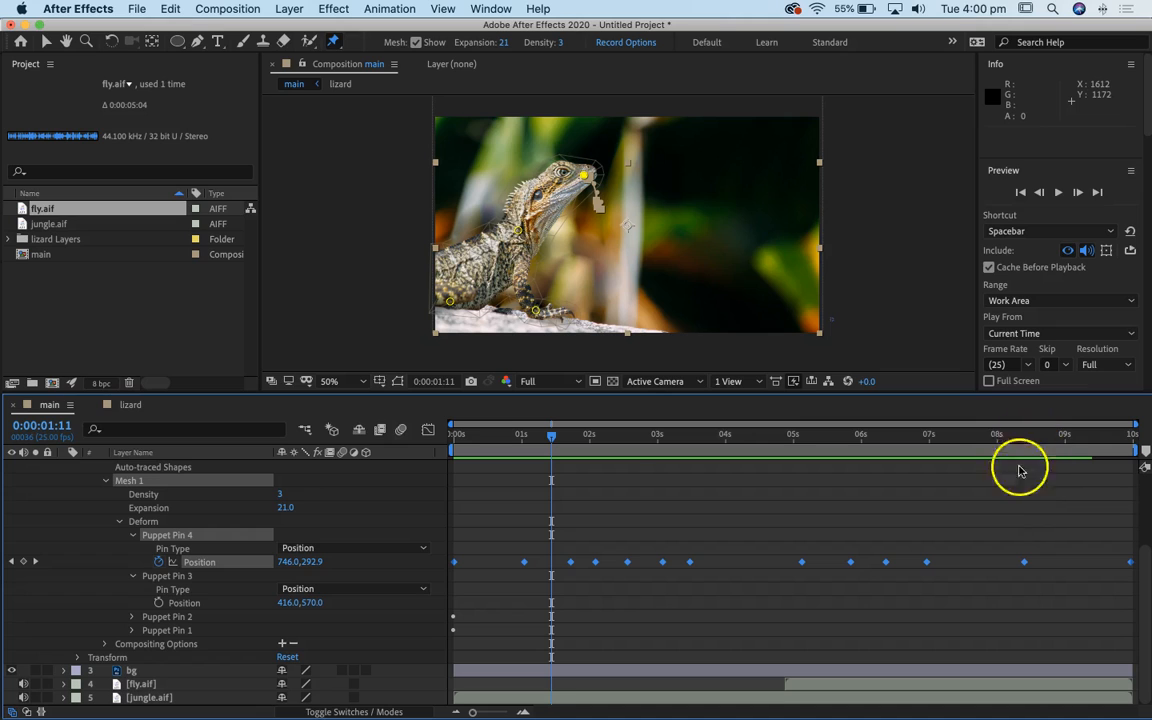
Retime the two Puppet Pin 4 Position keyframes preceding the final one to 0:00:06:20 and 0:00:07:09
left_click_drag(1029, 437, 995, 440)
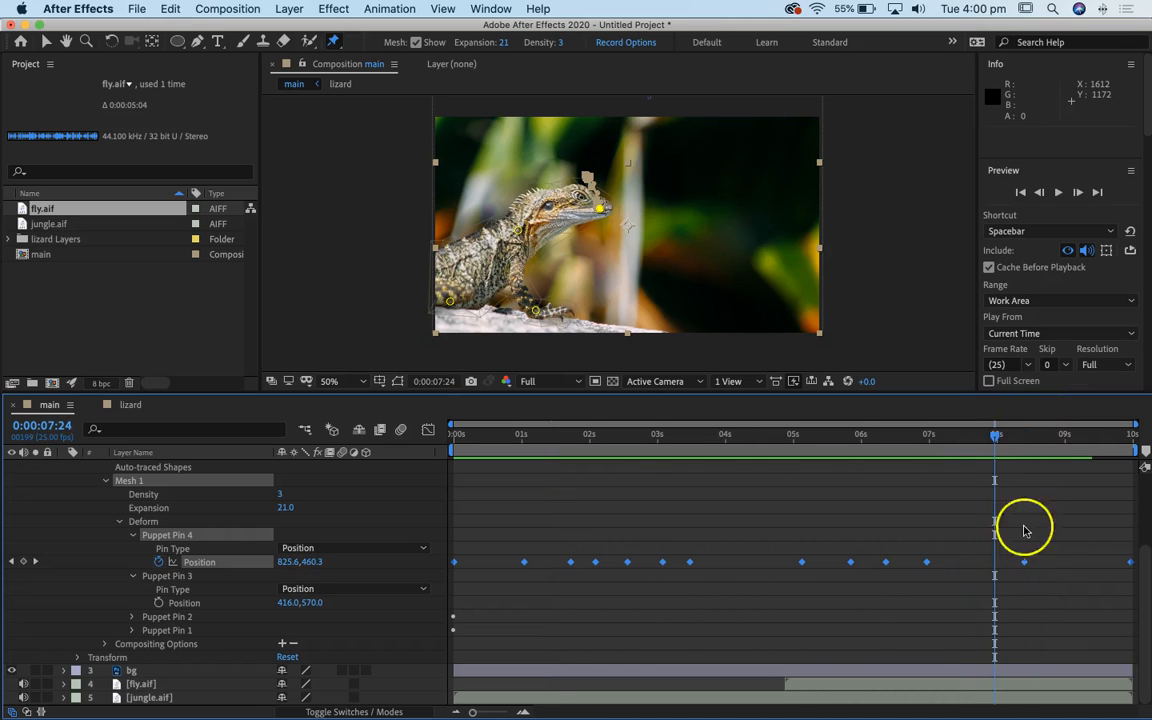
left_click_drag(1024, 562, 980, 562)
key("super+z")
left_click(985, 445)
left_click_drag(981, 445, 940, 445)
left_click_drag(981, 562, 916, 563)
At 0:00:07:09, raise the lizard's head slightly with Puppet Pin 4 and play back the animation from the start
left_click_drag(931, 442, 949, 438)
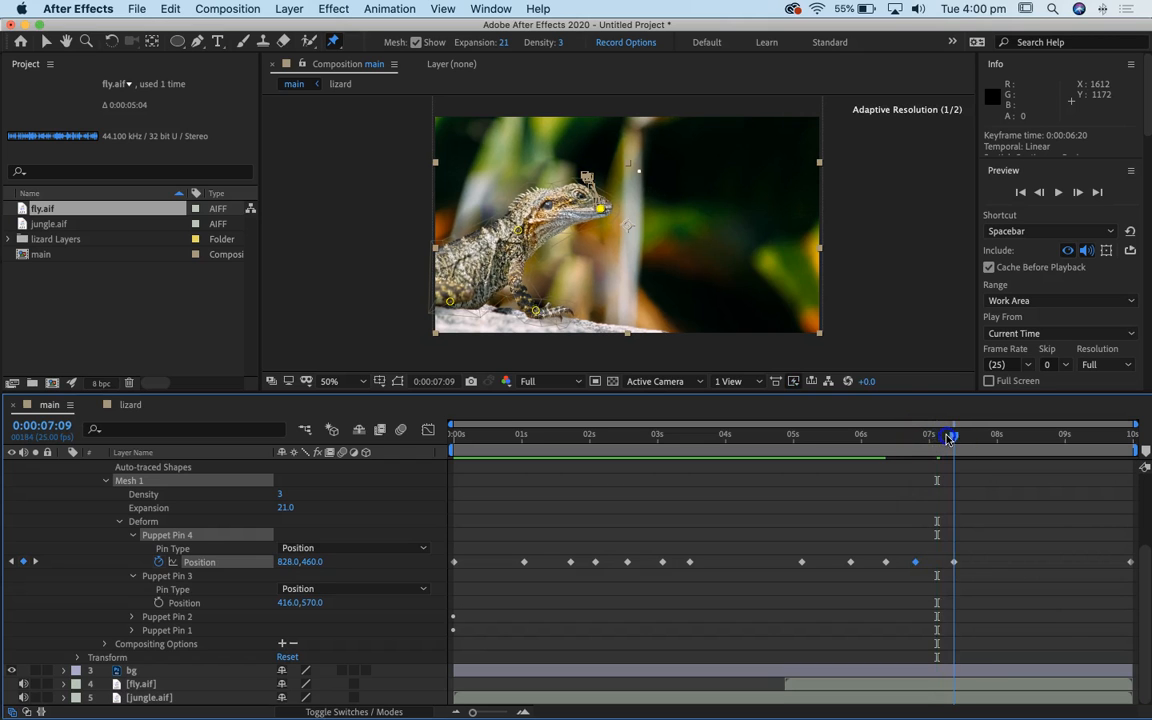
left_click_drag(598, 208, 595, 190)
left_click_drag(957, 433, 458, 433)
key("space")
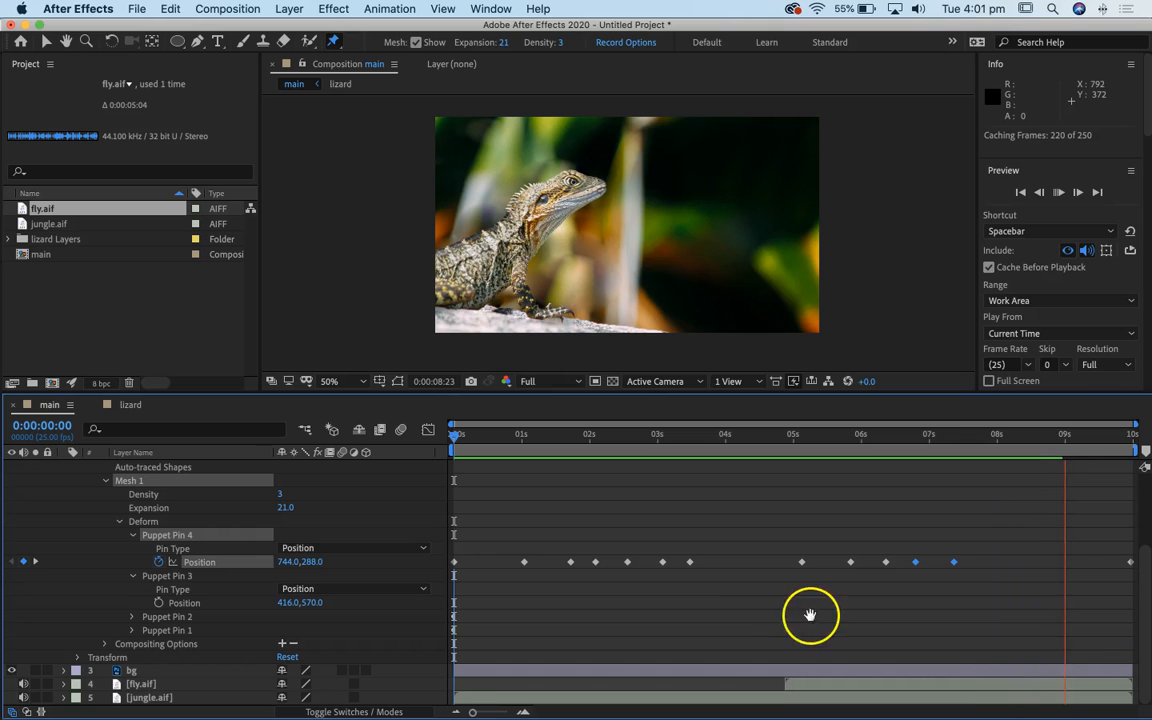
At 0:00:08:15, add a Position keyframe by moving Puppet Pin 4 up and back, and preview from the start
left_click_drag(1062, 437, 1037, 437)
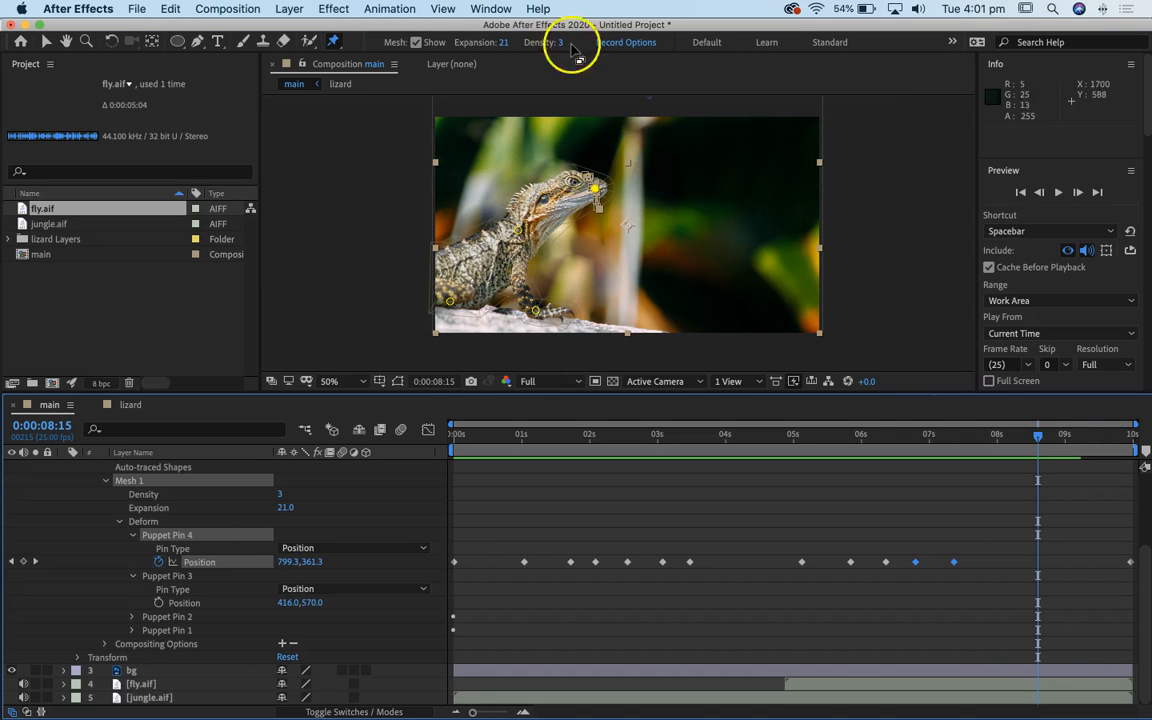
left_click_drag(614, 200, 601, 192)
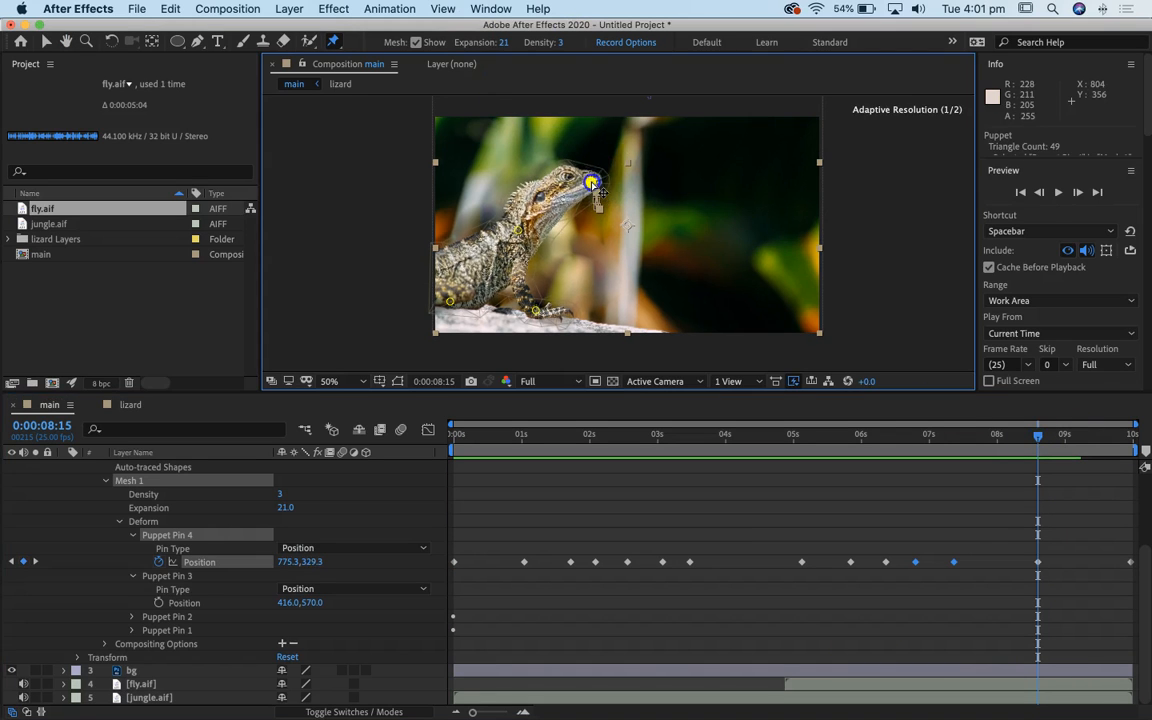
left_click_drag(1037, 437, 437, 440)
left_click(669, 476)
key("space")
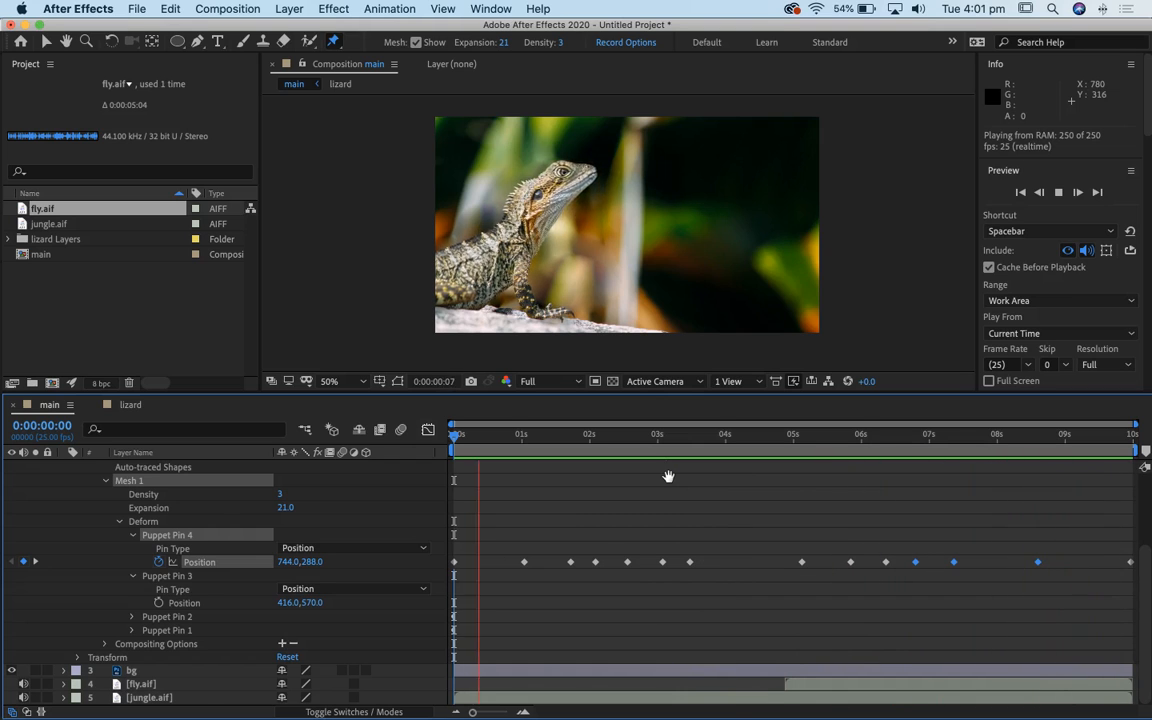
key("space")
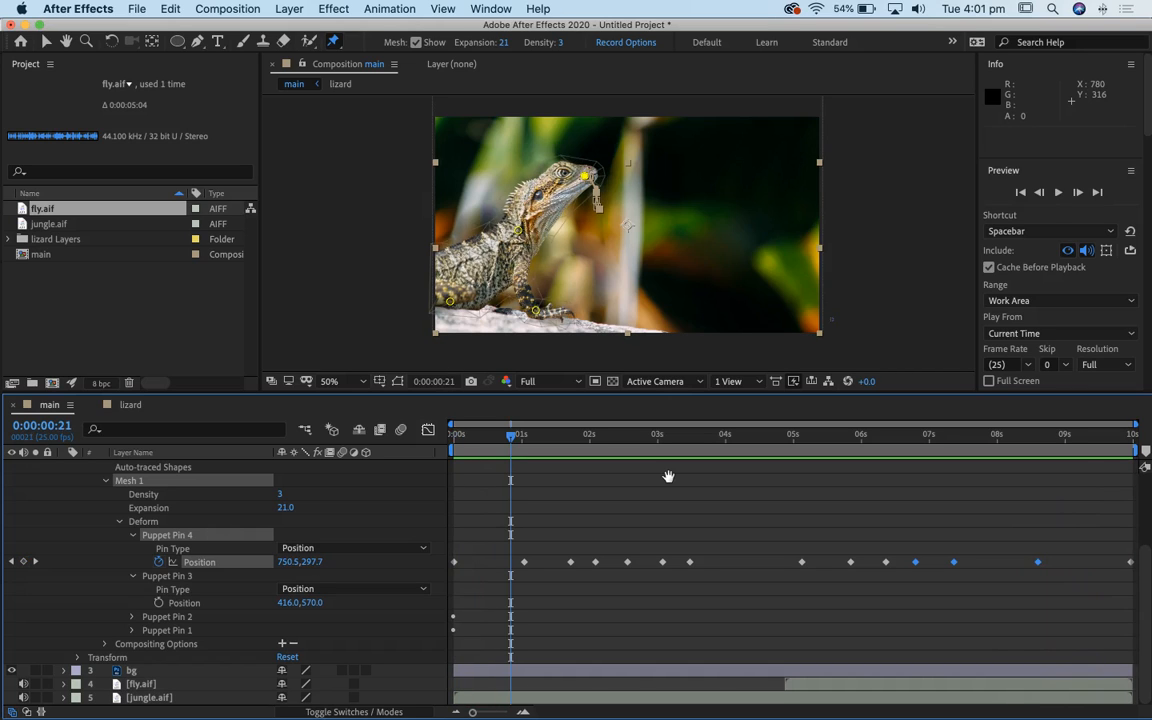